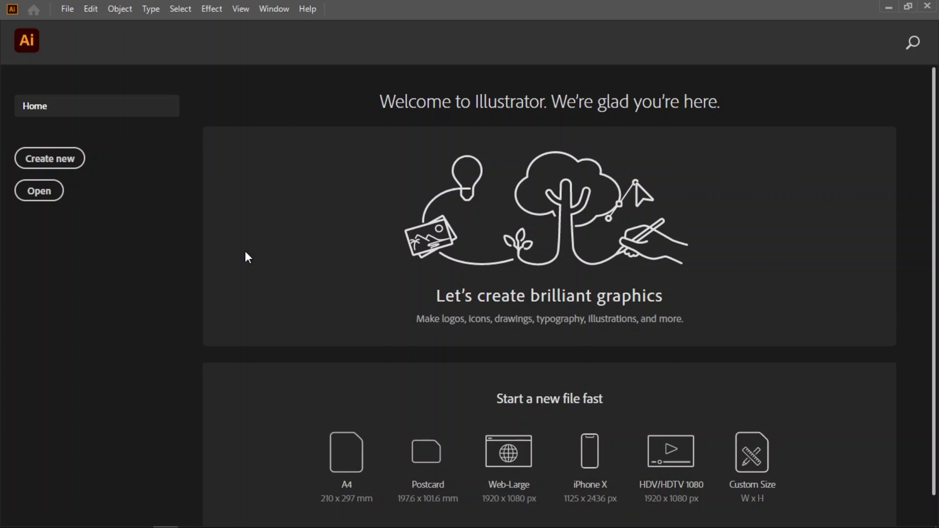
Step: Start a new document and review the Mobile, Web, Print, Film & Video and Art & Illustration presets
{"action": "left_click", "coordinate": [67, 163]}
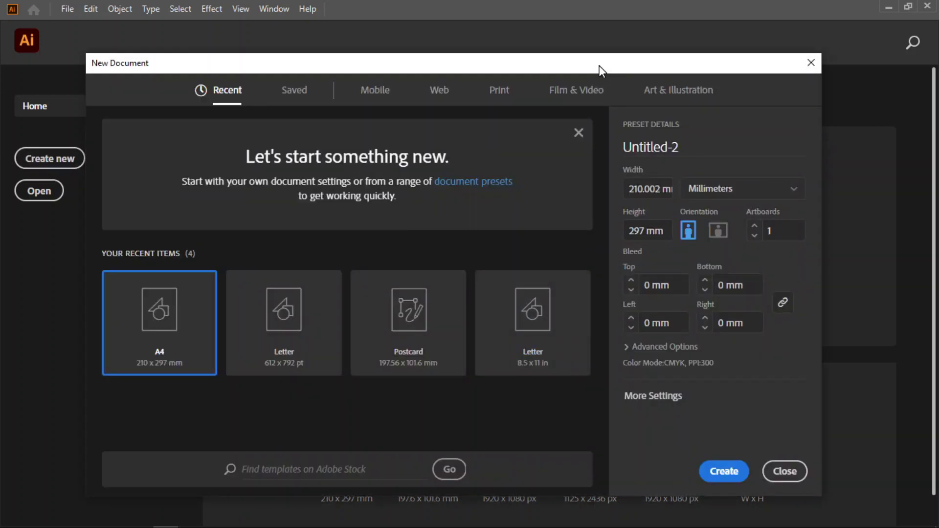
{"action": "left_click_drag", "start_coordinate": [561, 65], "coordinate": [553, 43]}
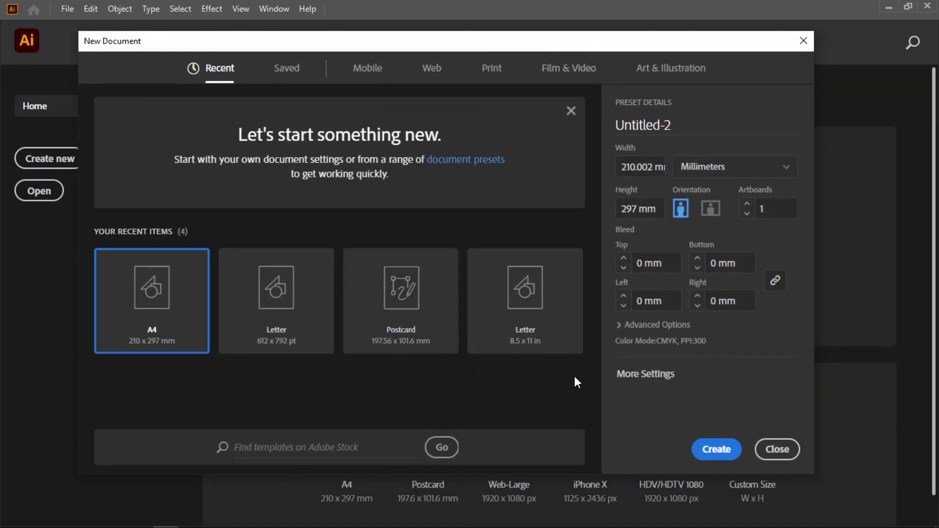
{"action": "left_click", "coordinate": [368, 74]}
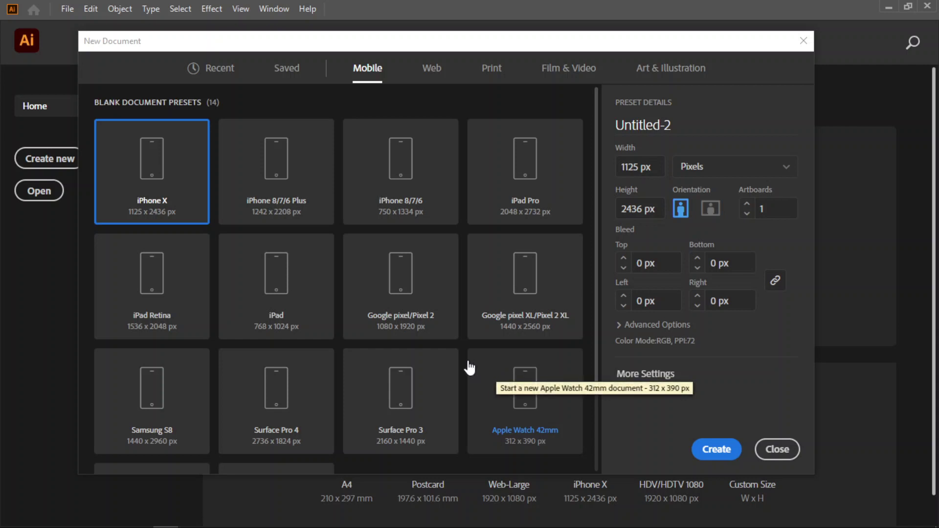
{"action": "left_click", "coordinate": [434, 72]}
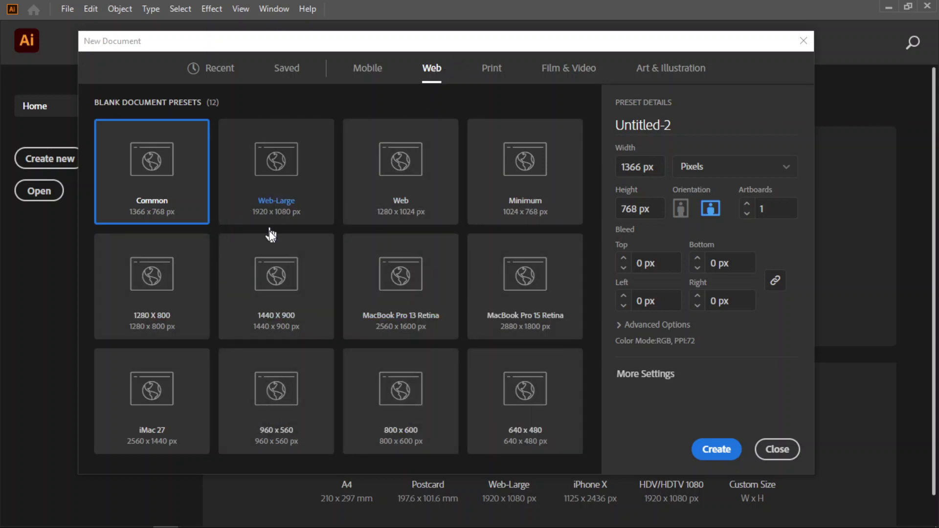
{"action": "left_click", "coordinate": [484, 73]}
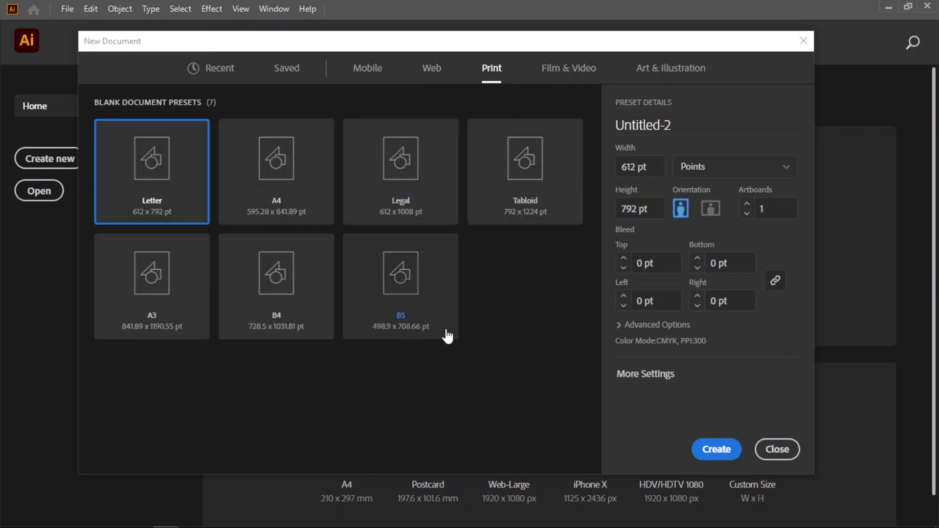
{"action": "left_click", "coordinate": [558, 73]}
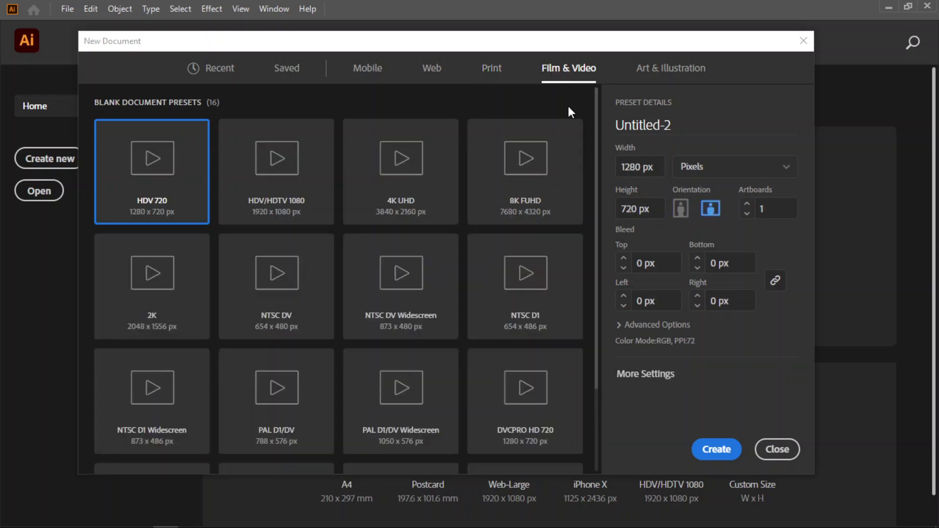
{"action": "left_click", "coordinate": [665, 76]}
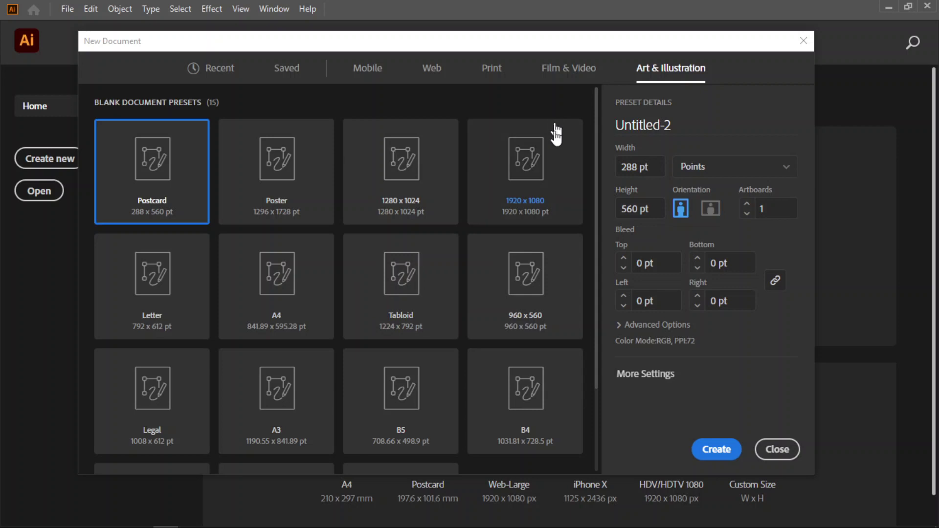
Step: Create a new document from the Letter print preset, with inches as the unit
{"action": "left_click", "coordinate": [492, 73]}
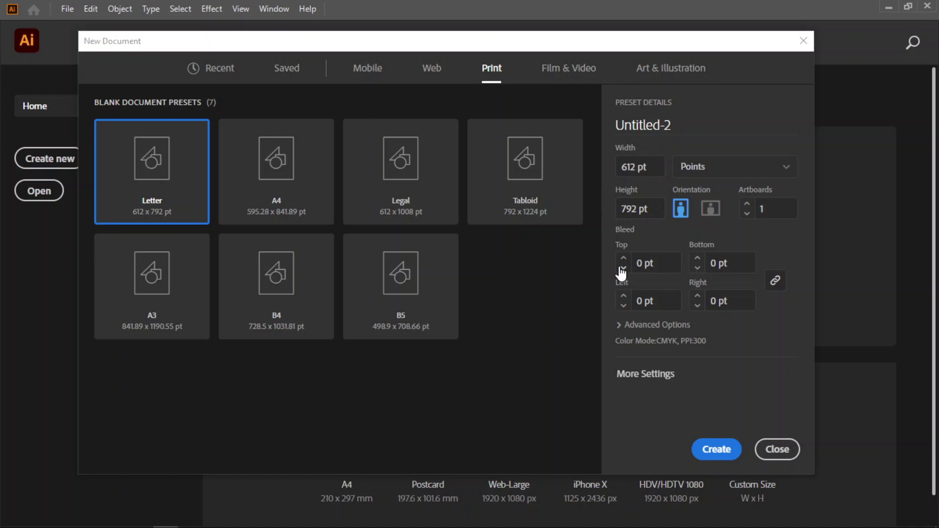
{"action": "left_click", "coordinate": [724, 168]}
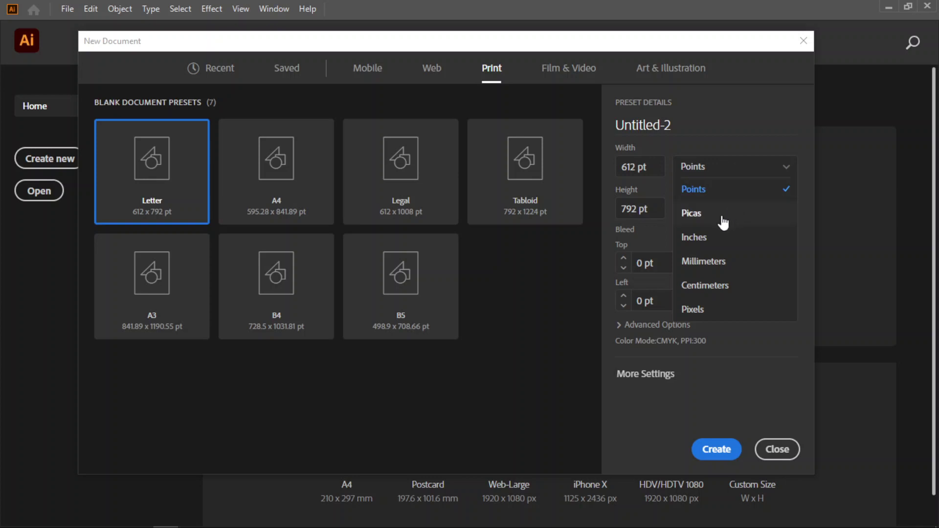
{"action": "left_click", "coordinate": [701, 240]}
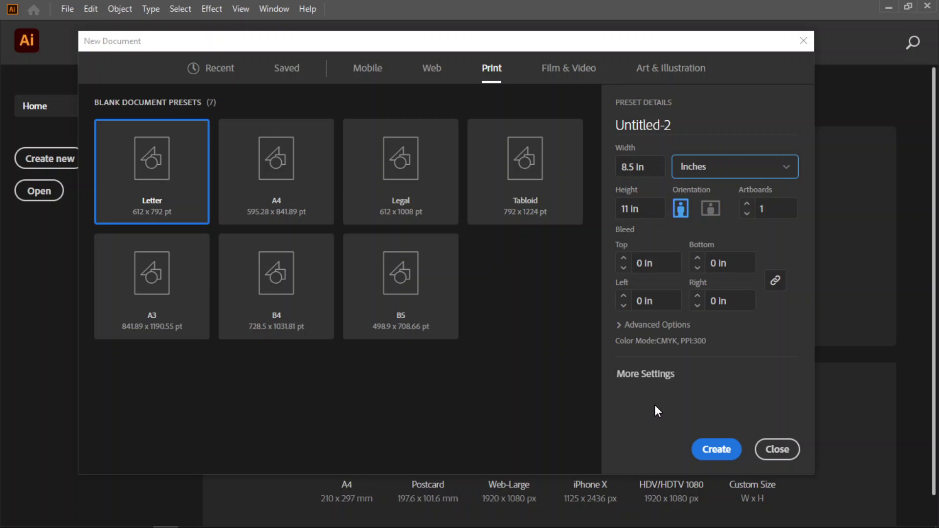
{"action": "left_click", "coordinate": [138, 174]}
{"action": "left_click", "coordinate": [712, 454]}
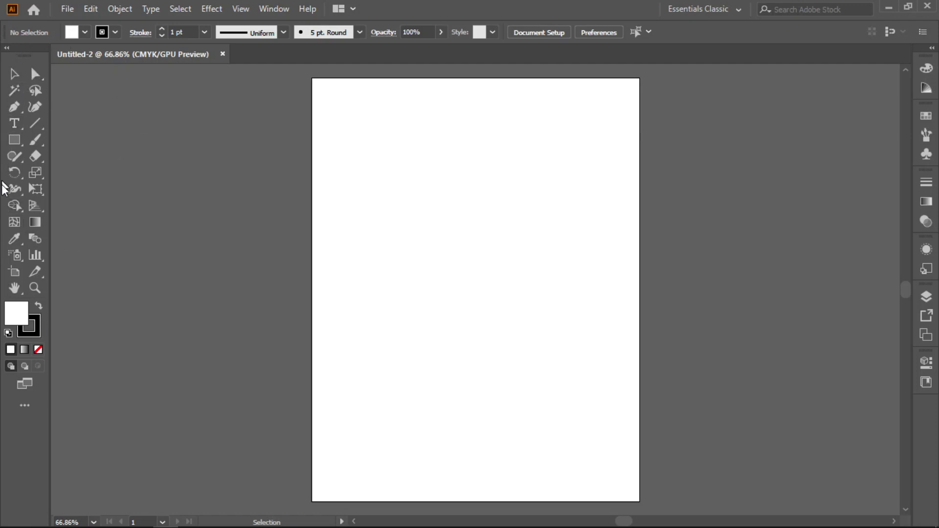
Step: Detach the Tools panel from its dock, and expand and collapse the docked panel group
{"action": "mouse_move", "coordinate": [22, 48]}
{"action": "left_mouse_down"}
{"action": "mouse_move", "coordinate": [44, 72]}
{"action": "mouse_move", "coordinate": [80, 72]}
{"action": "mouse_move", "coordinate": [21, 68]}
{"action": "mouse_move", "coordinate": [27, 51]}
{"action": "left_mouse_up"}
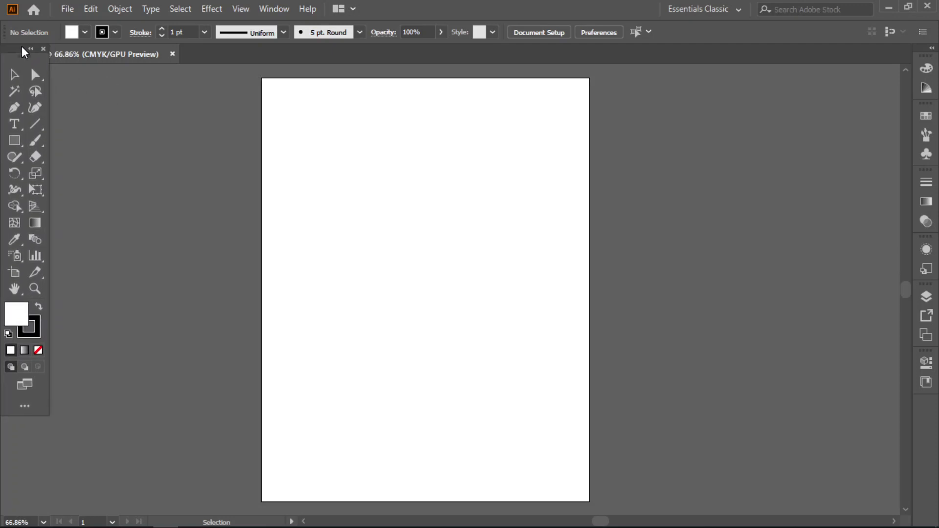
{"action": "left_click_drag", "start_coordinate": [112, 50], "coordinate": [169, 60]}
{"action": "left_click", "coordinate": [932, 48]}
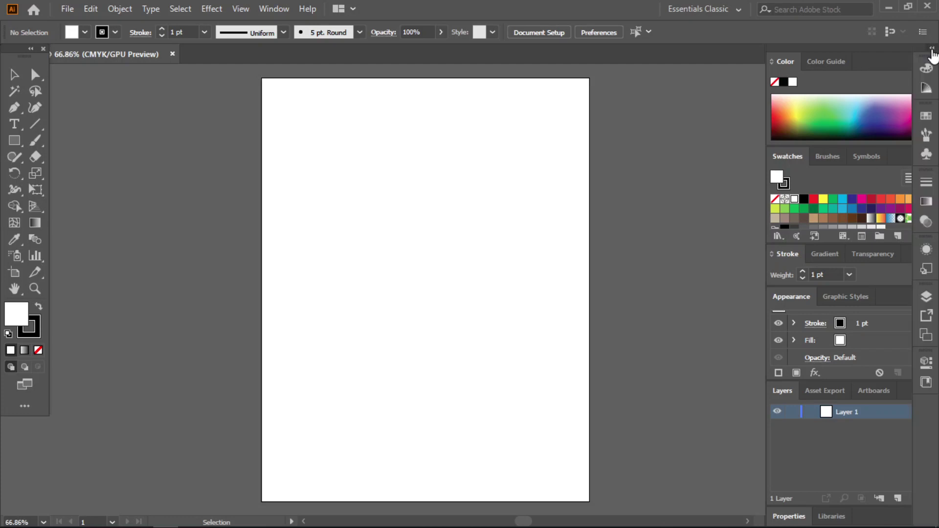
{"action": "left_click", "coordinate": [932, 49]}
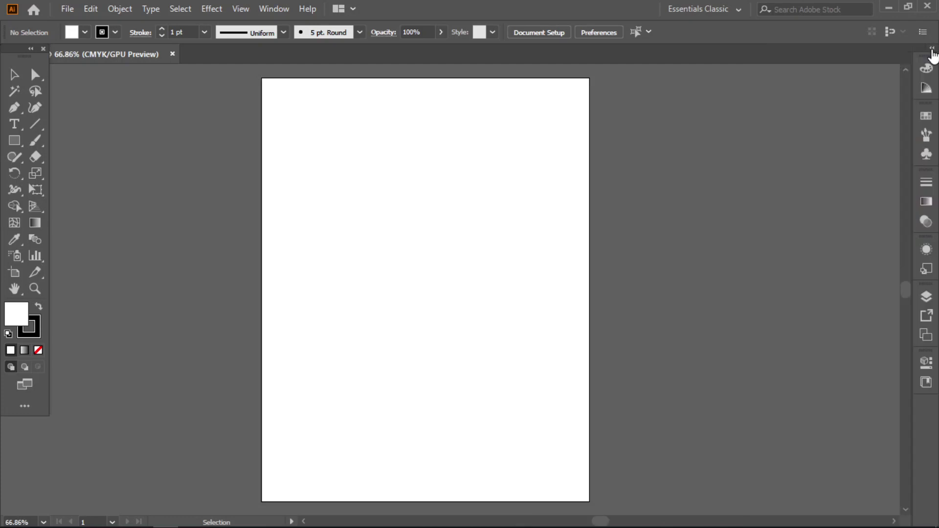
Step: Switch the Tools panel to a single column and back to two, and dock it again
{"action": "left_click", "coordinate": [30, 49]}
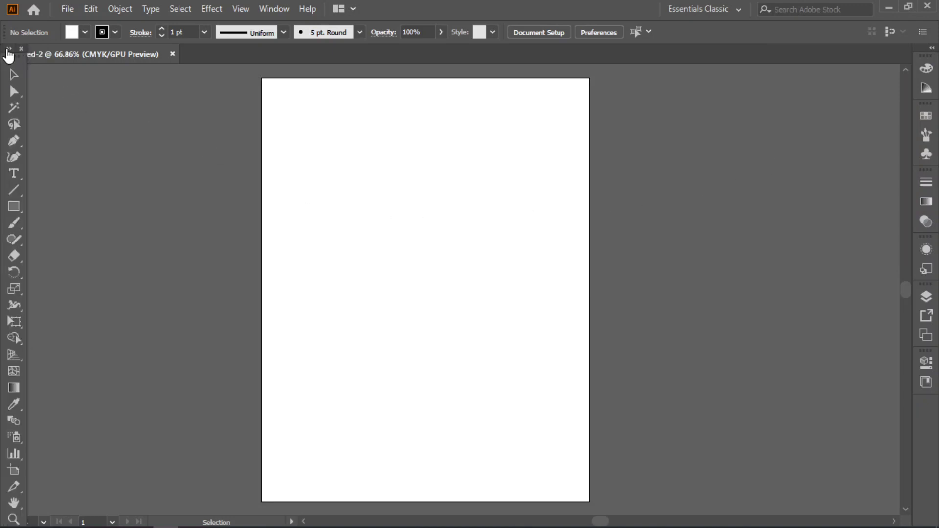
{"action": "left_click", "coordinate": [8, 49]}
{"action": "left_click_drag", "start_coordinate": [8, 48], "coordinate": [10, 74]}
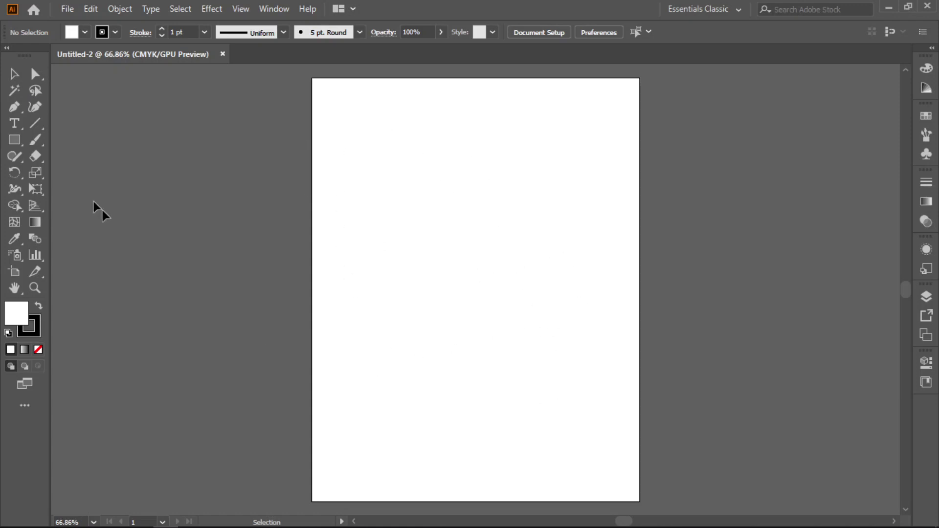
Step: Create a second 8.5 x 11 in Letter document with four artboards and close it again
{"action": "left_click", "coordinate": [67, 12]}
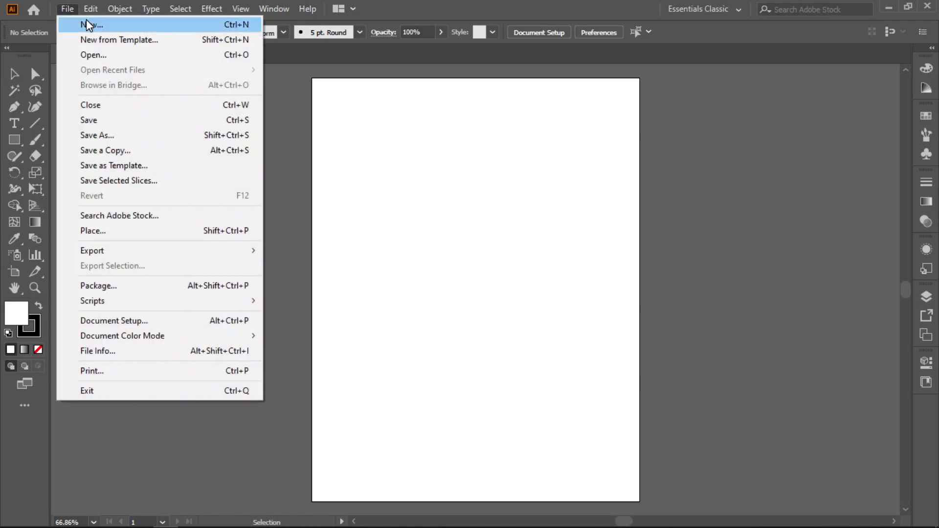
{"action": "left_click", "coordinate": [87, 21]}
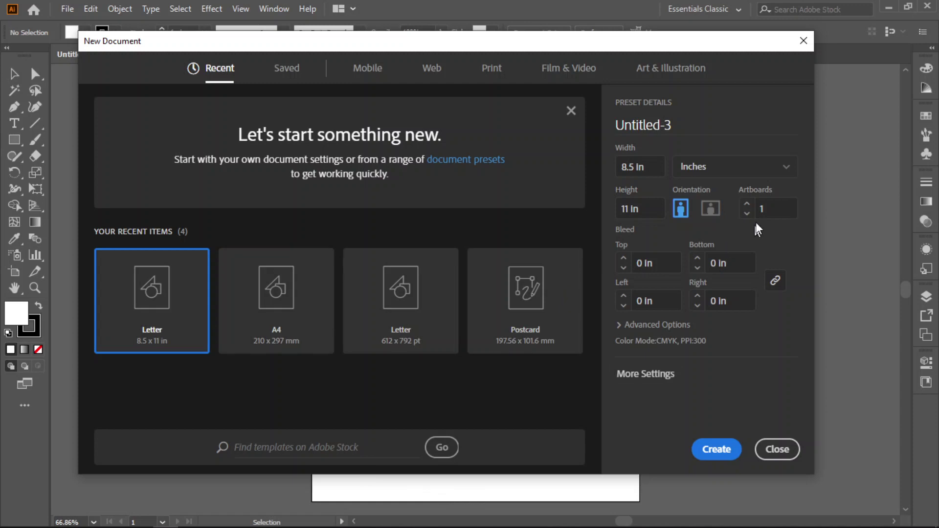
{"action": "left_click", "coordinate": [747, 204]}
{"action": "left_click", "coordinate": [746, 207]}
{"action": "left_click", "coordinate": [717, 451]}
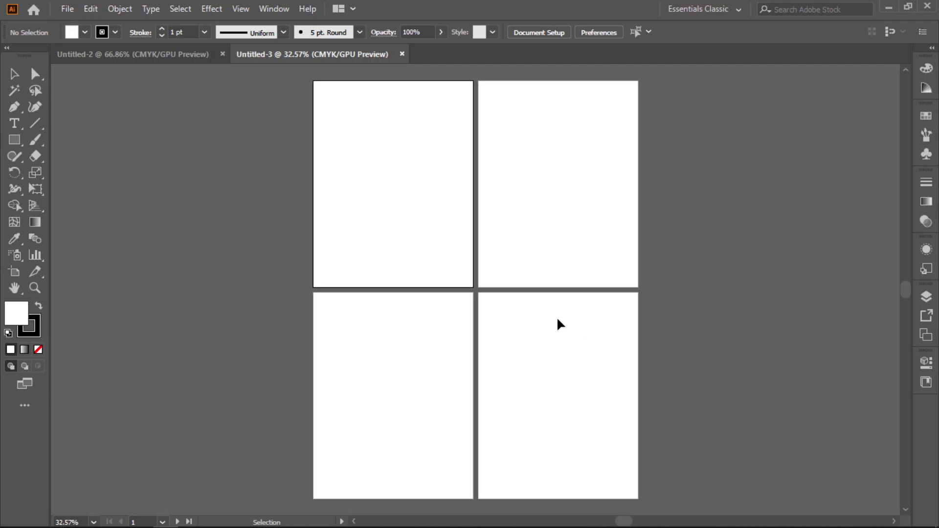
{"action": "left_click", "coordinate": [402, 54]}
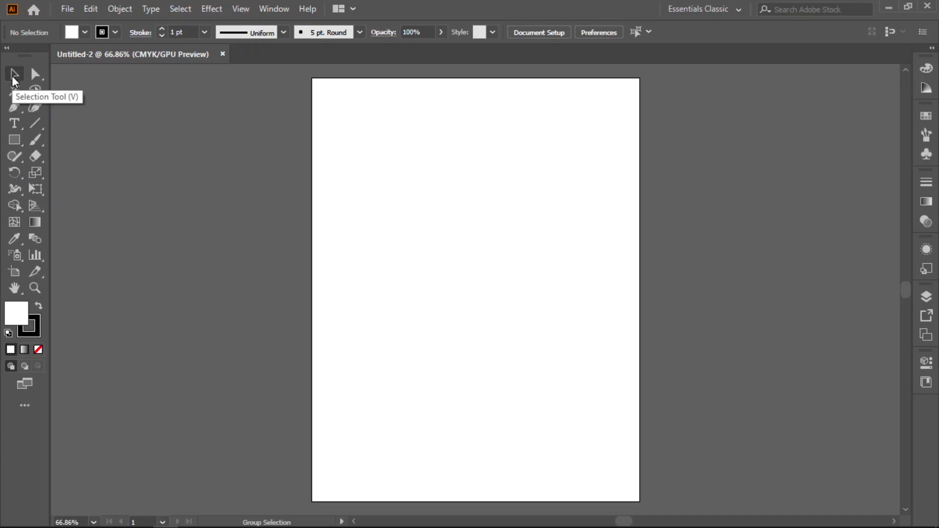
{"action": "left_click", "coordinate": [13, 76]}
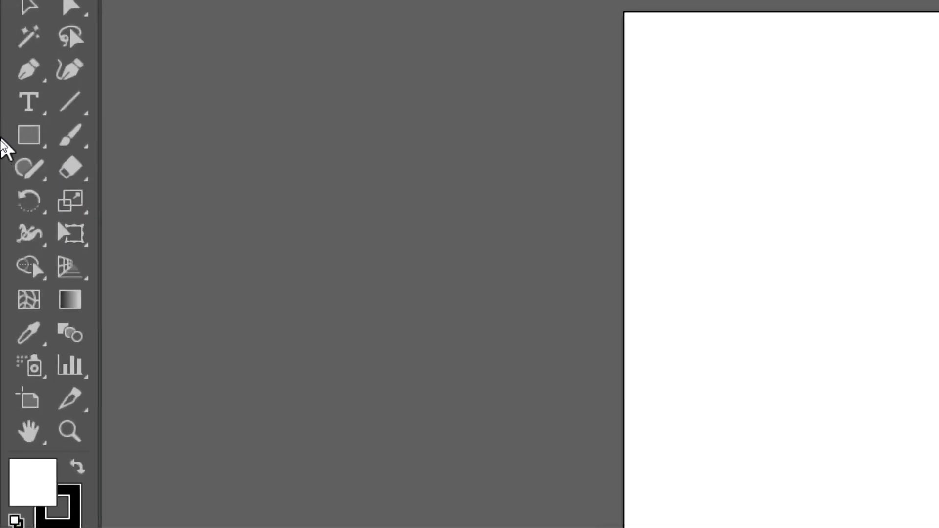
{"action": "left_click", "coordinate": [19, 144]}
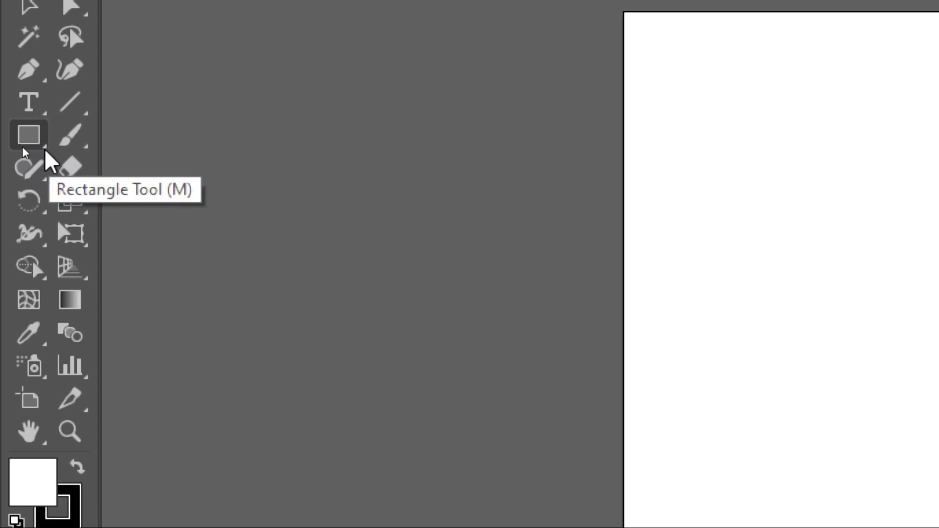
{"action": "left_click", "coordinate": [45, 113]}
{"action": "left_click", "coordinate": [45, 130]}
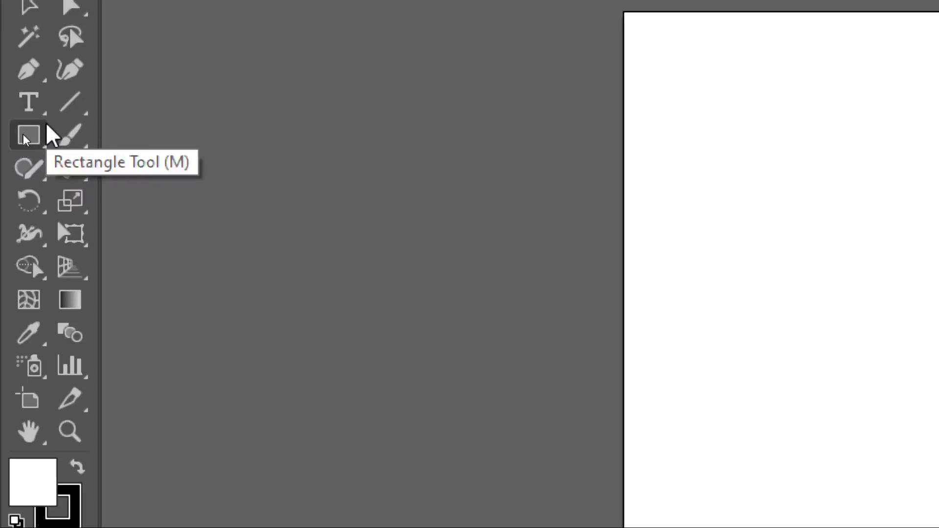
{"action": "left_click", "coordinate": [47, 156]}
{"action": "left_click", "coordinate": [46, 148]}
{"action": "left_click", "coordinate": [48, 157]}
{"action": "left_click", "coordinate": [45, 148]}
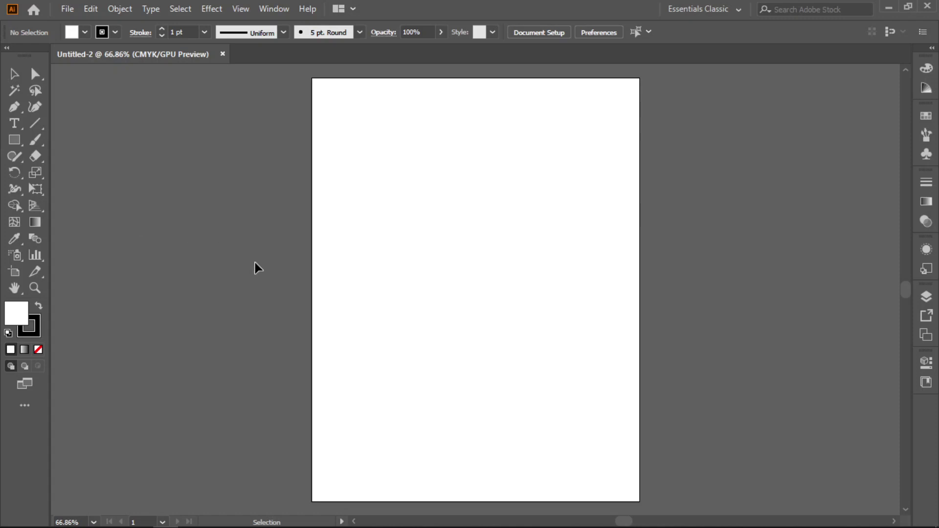
Step: Draw a freehand rectangle near the artboard's upper-left corner with the Rectangle tool
{"action": "left_click", "coordinate": [15, 142]}
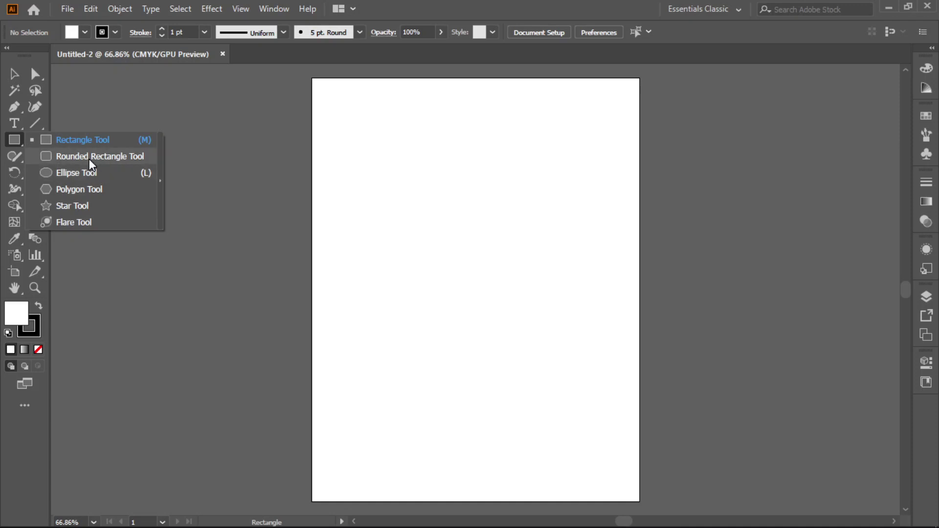
{"action": "left_click", "coordinate": [81, 141]}
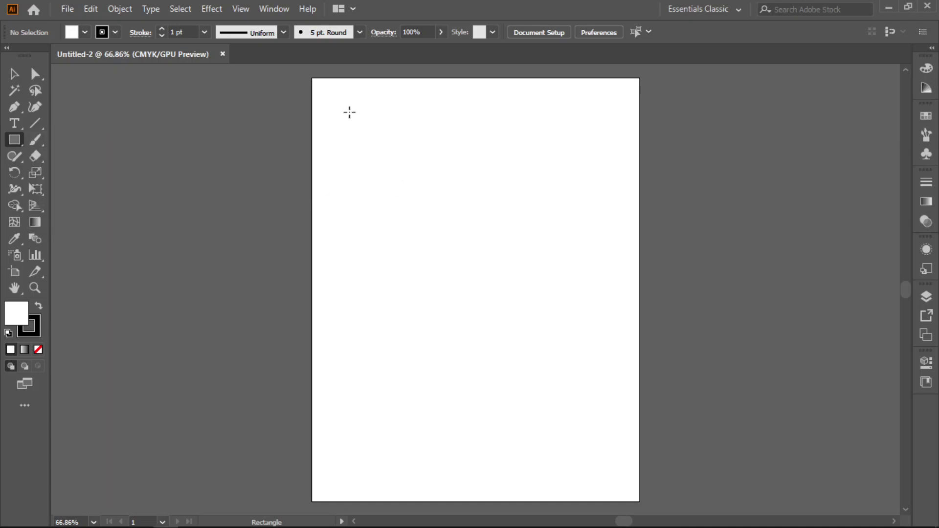
{"action": "left_click_drag", "start_coordinate": [347, 110], "coordinate": [445, 200]}
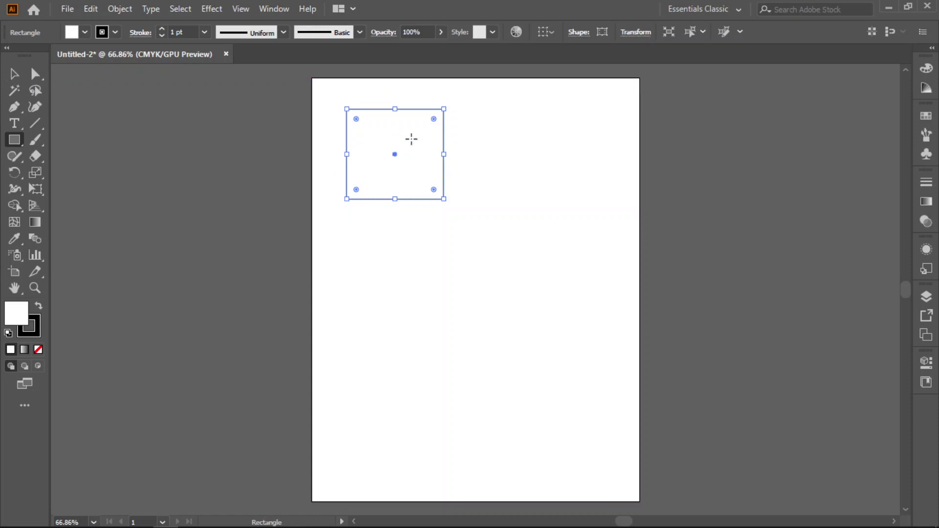
Step: Select the rectangle with the Selection tool and delete it
{"action": "left_click", "coordinate": [15, 77]}
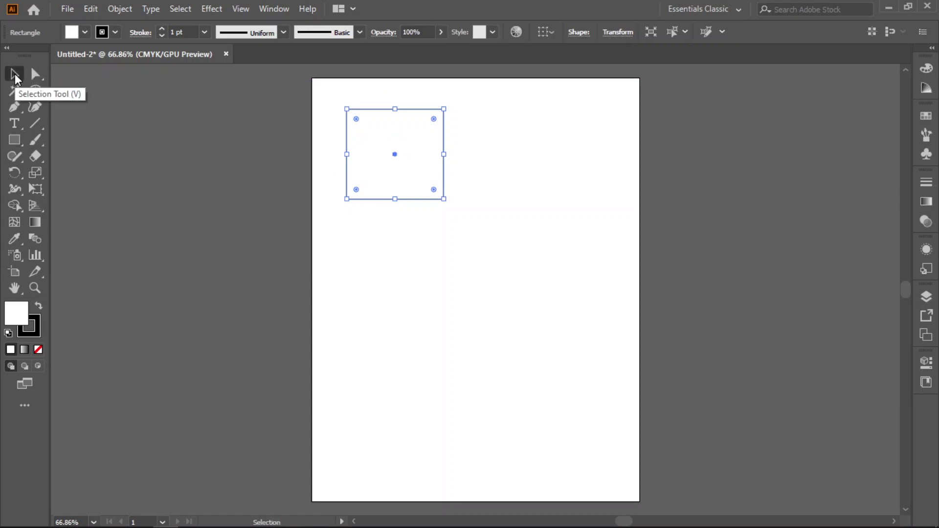
{"action": "left_click", "coordinate": [487, 248]}
{"action": "left_click", "coordinate": [420, 181]}
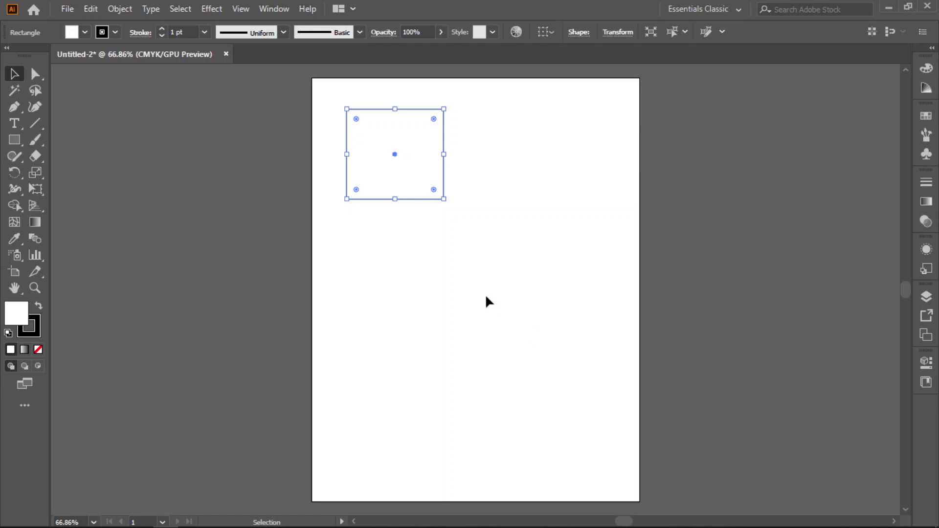
{"action": "key", "text": "Delete"}
Step: Draw a proportionally constrained square of about 2.9 in and a wide freehand rectangle below it, and undo both
{"action": "left_click", "coordinate": [15, 139]}
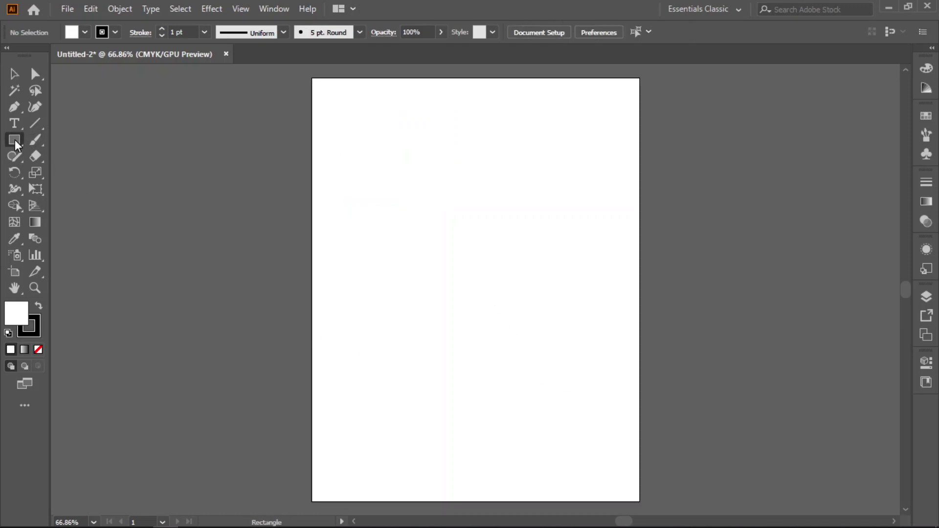
{"action": "left_click_drag", "start_coordinate": [358, 129], "coordinate": [470, 227]}
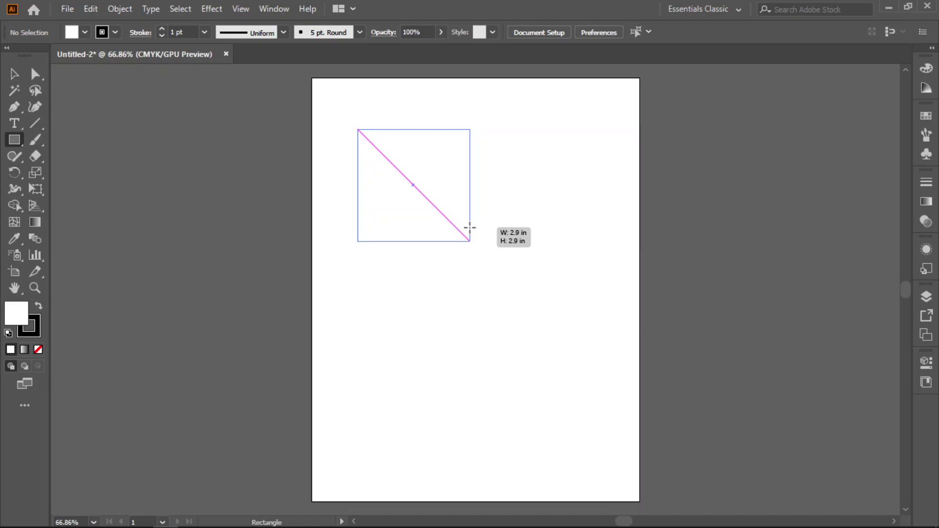
{"action": "left_click_drag", "start_coordinate": [470, 228], "coordinate": [470, 228]}
{"action": "mouse_move", "coordinate": [379, 293]}
{"action": "left_mouse_down"}
{"action": "mouse_move", "coordinate": [396, 335]}
{"action": "mouse_move", "coordinate": [572, 397]}
{"action": "left_mouse_up"}
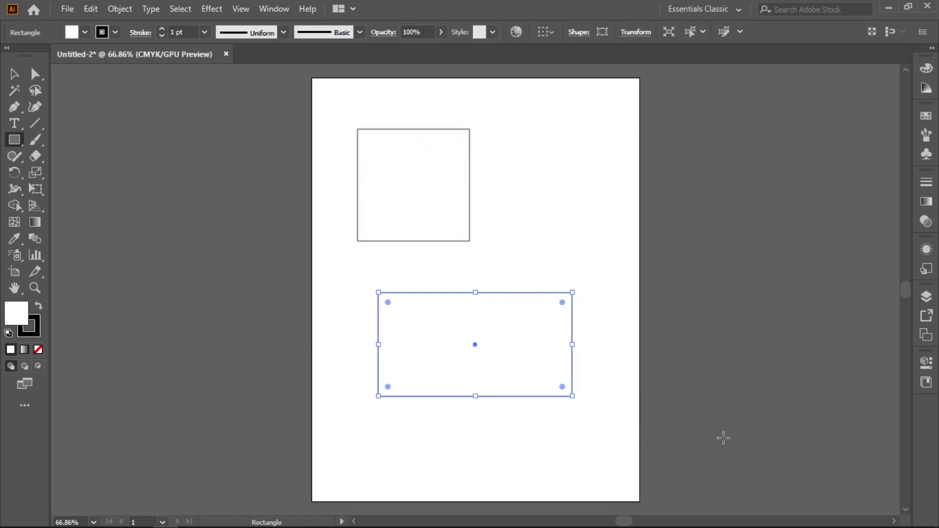
{"action": "key", "text": "ctrl+z"}
{"action": "key", "text": "ctrl+z"}
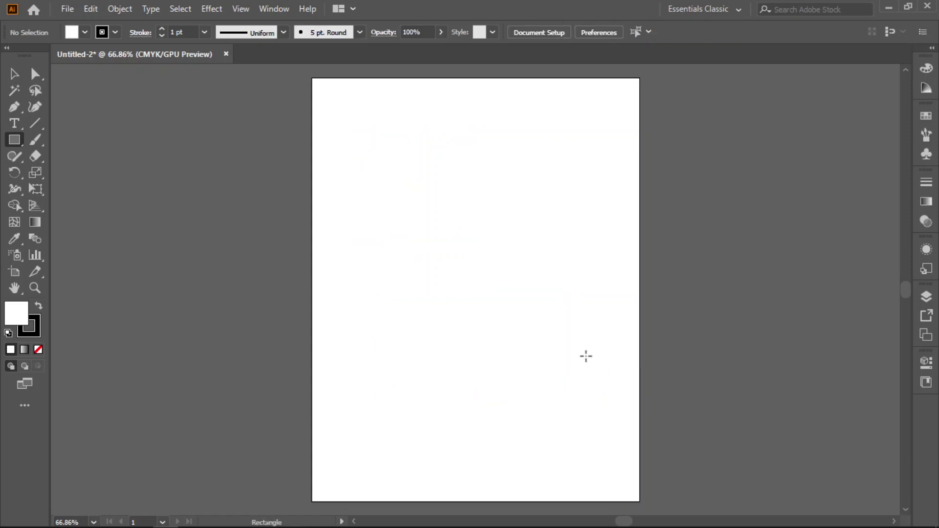
Step: Draw a proportionally constrained square in the upper-left part of the artboard with the Rectangle tool
{"action": "left_click_drag", "start_coordinate": [354, 121], "coordinate": [389, 156]}
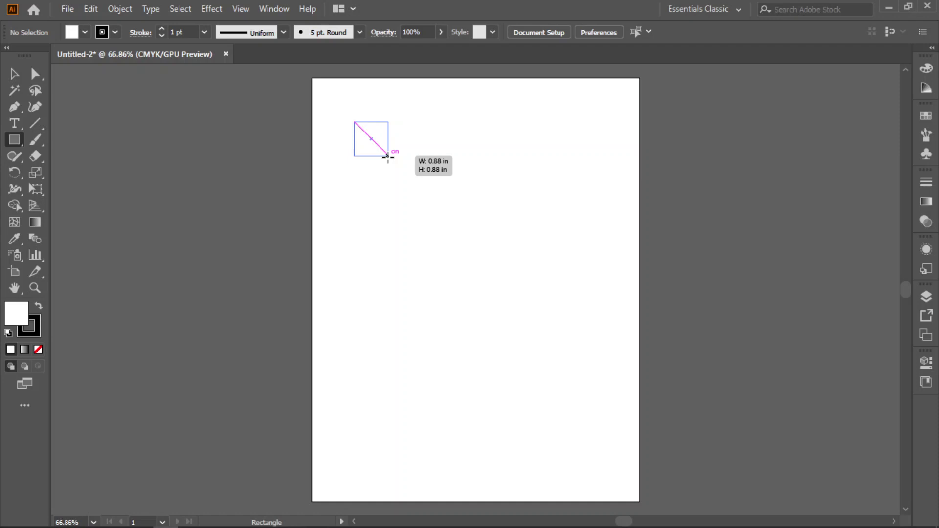
{"action": "left_click_drag", "start_coordinate": [388, 157], "coordinate": [469, 229]}
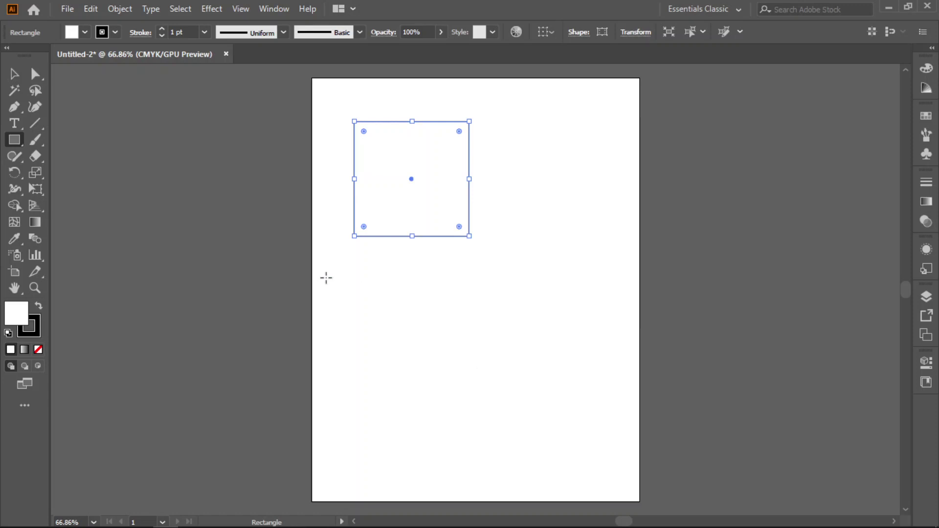
Step: Remove the existing square and create a rectangle 3 in wide and 4 in high from exact dimensions in the artboard's upper-left area
{"action": "left_click", "coordinate": [279, 266], "text": "ctrl"}
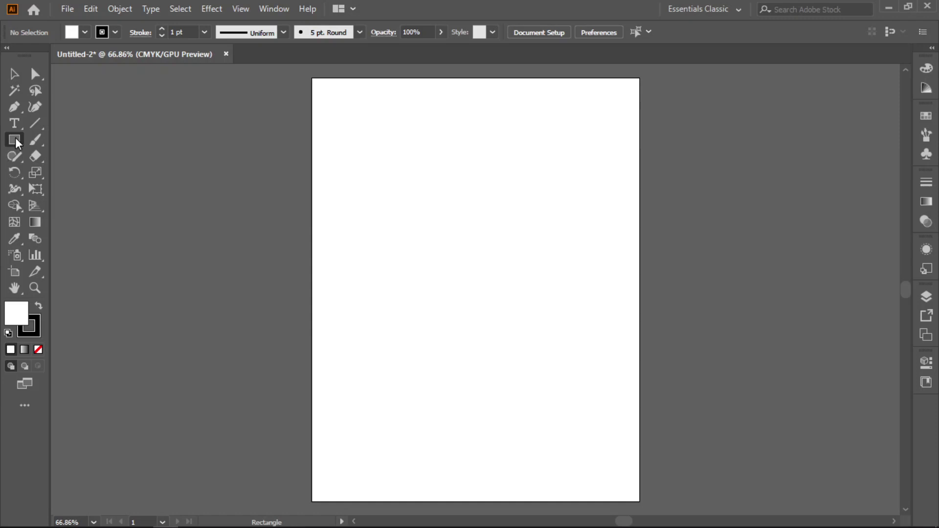
{"action": "left_click", "coordinate": [373, 159]}
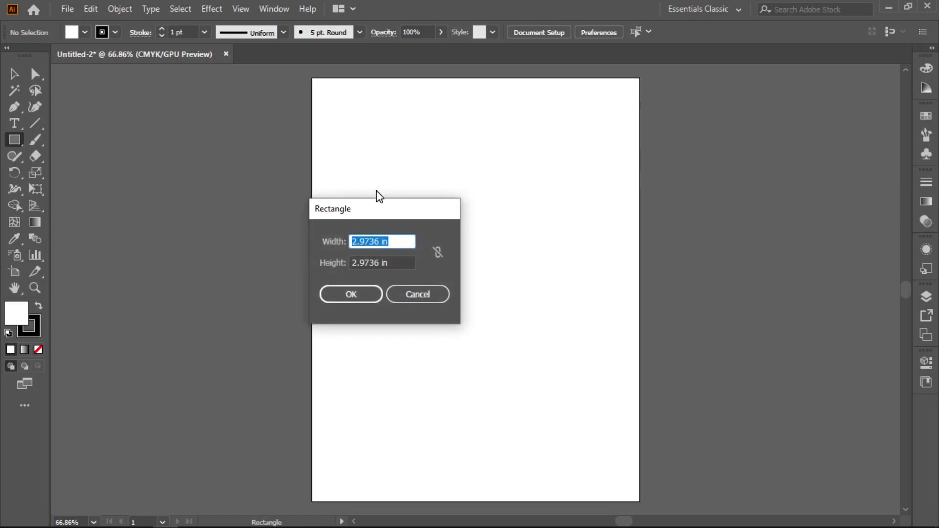
{"action": "left_click_drag", "start_coordinate": [413, 199], "coordinate": [482, 182]}
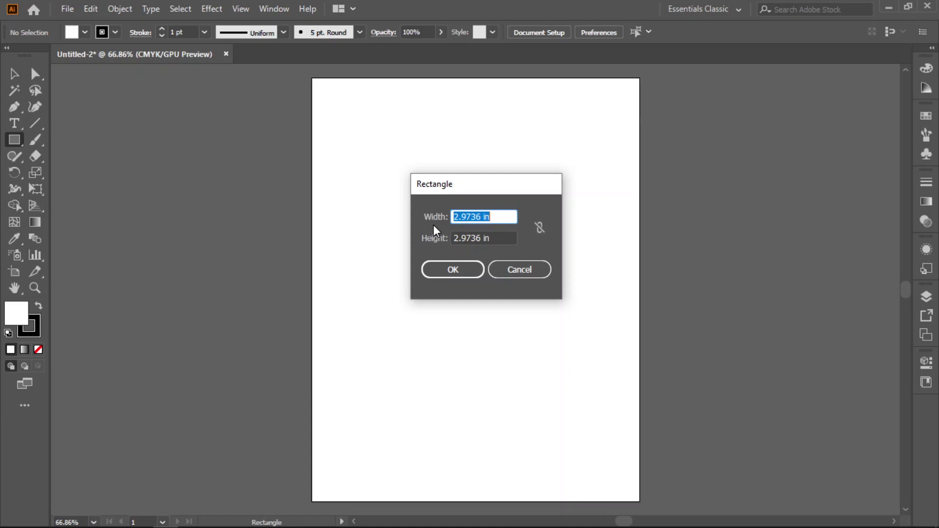
{"action": "type", "text": "3"}
{"action": "left_click", "coordinate": [467, 236]}
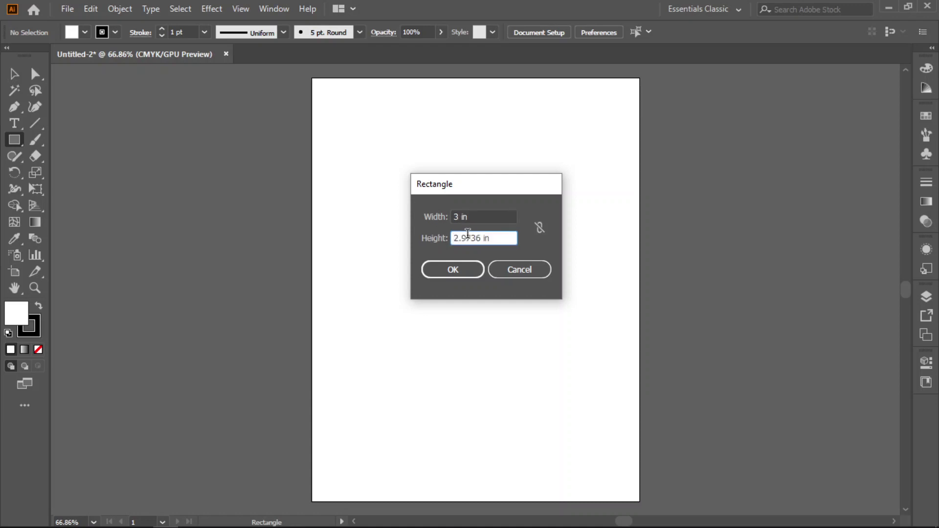
{"action": "left_click_drag", "start_coordinate": [490, 241], "coordinate": [428, 248]}
{"action": "type", "text": "4"}
{"action": "left_click", "coordinate": [451, 271]}
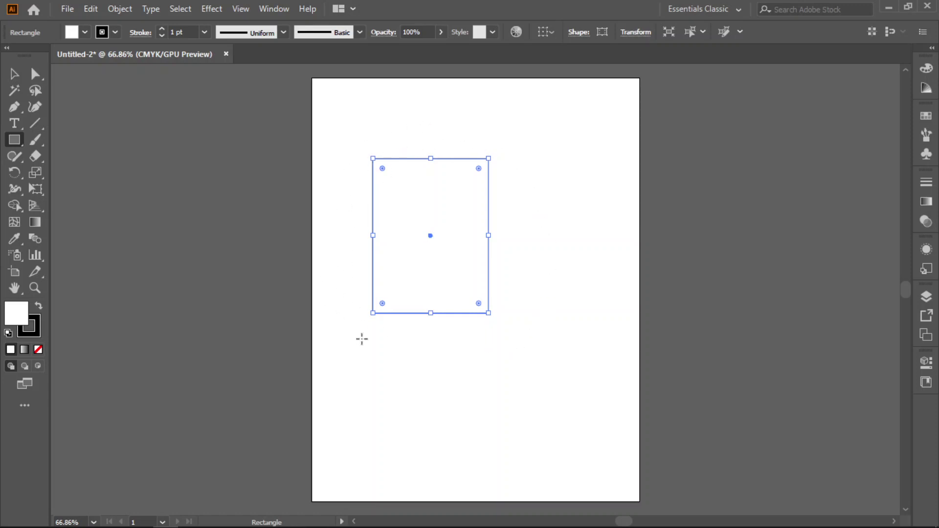
Step: Replace the rectangle with a 4 in by 4 in square created from exact dimensions in the artboard's upper half
{"action": "key", "text": "Delete"}
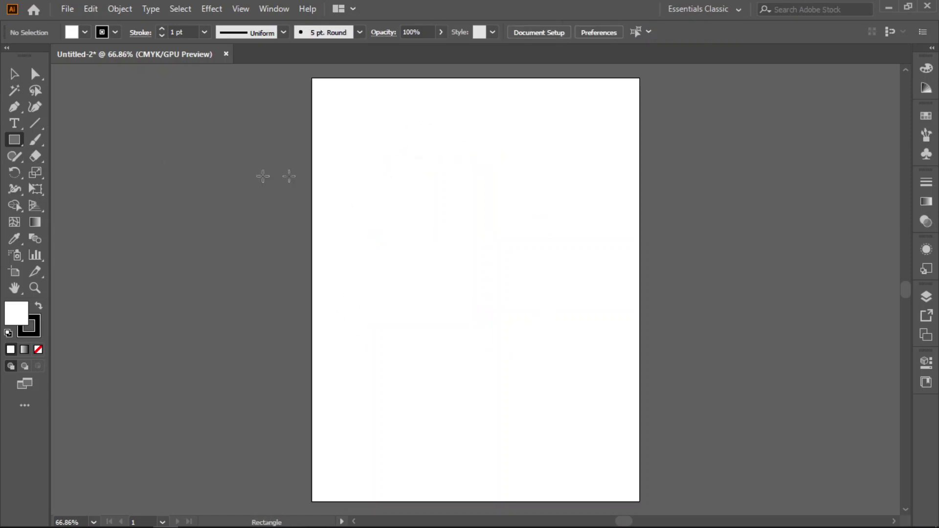
{"action": "left_click", "coordinate": [401, 157]}
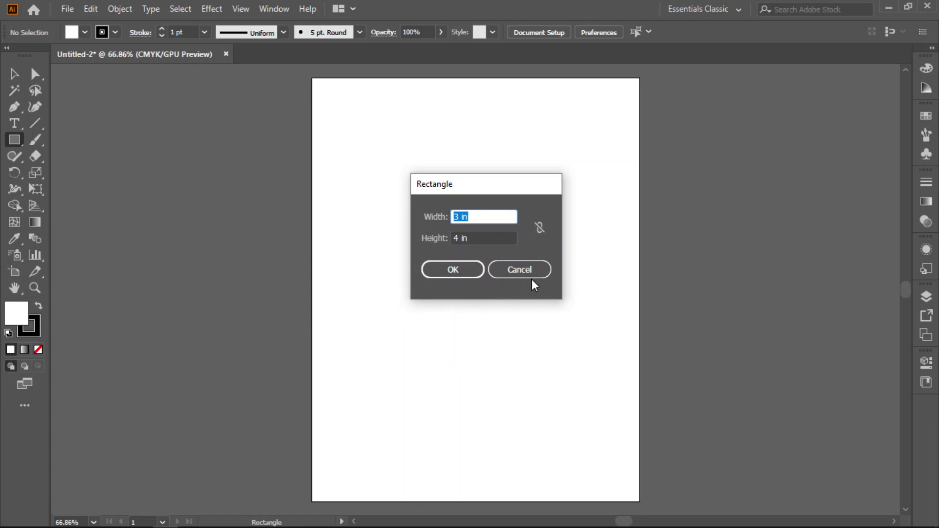
{"action": "type", "text": "4"}
{"action": "double_click", "coordinate": [478, 237]}
{"action": "type", "text": "4"}
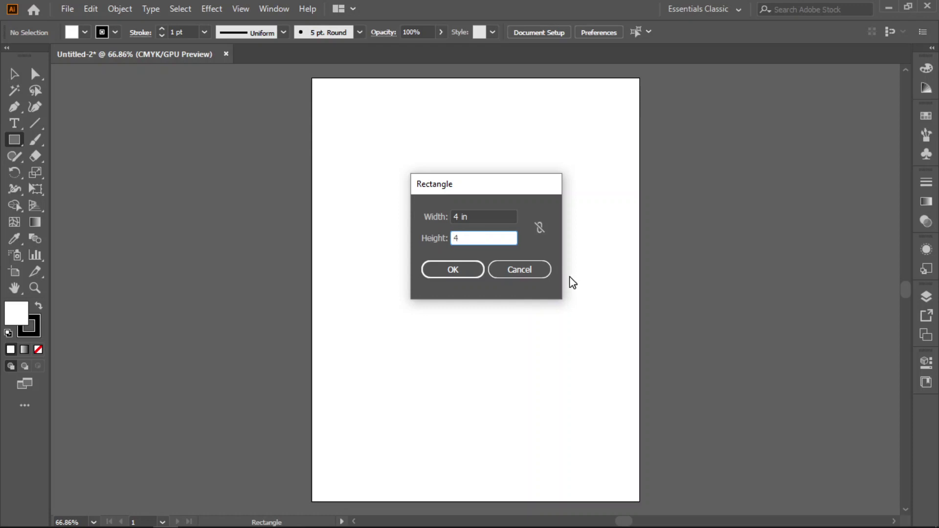
{"action": "left_click", "coordinate": [447, 273]}
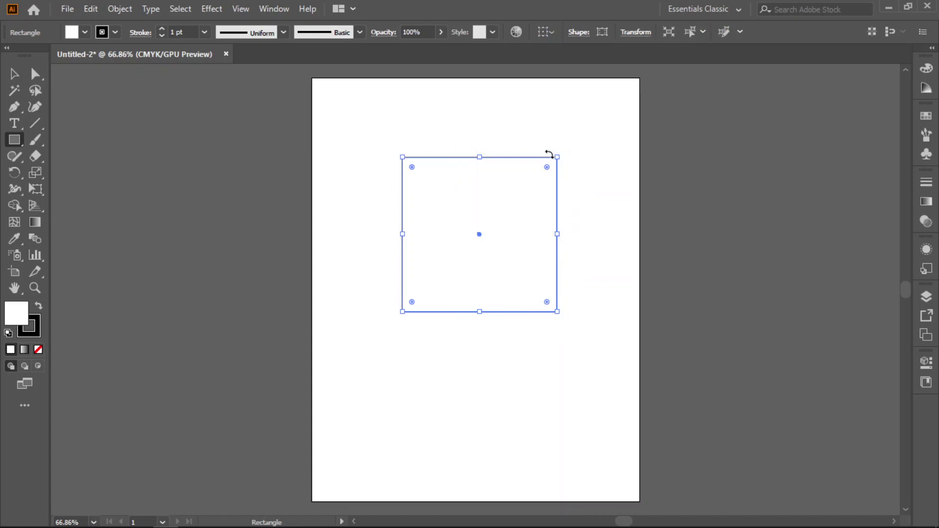
Step: Scale the square down proportionally with the Selection tool, place it near the artboard's upper-left corner and deselect it
{"action": "left_click", "coordinate": [14, 73]}
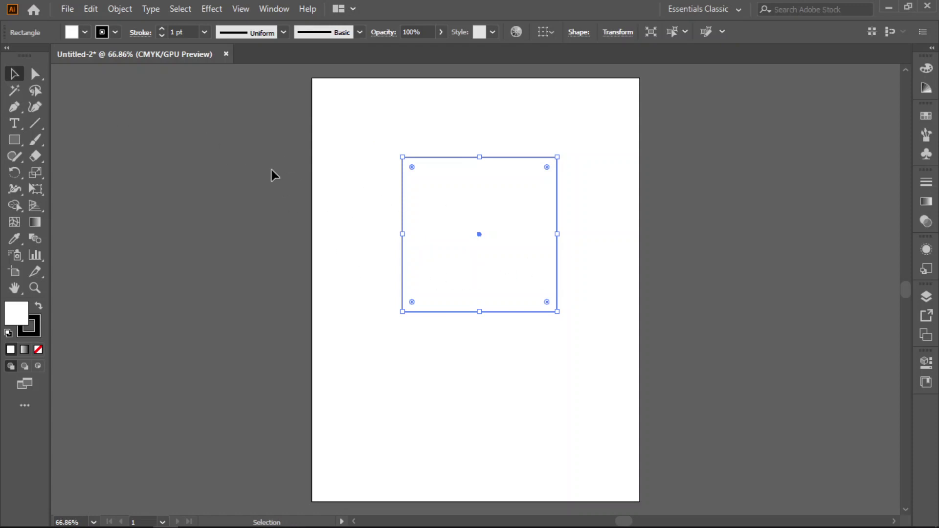
{"action": "left_click_drag", "start_coordinate": [558, 312], "coordinate": [368, 124]}
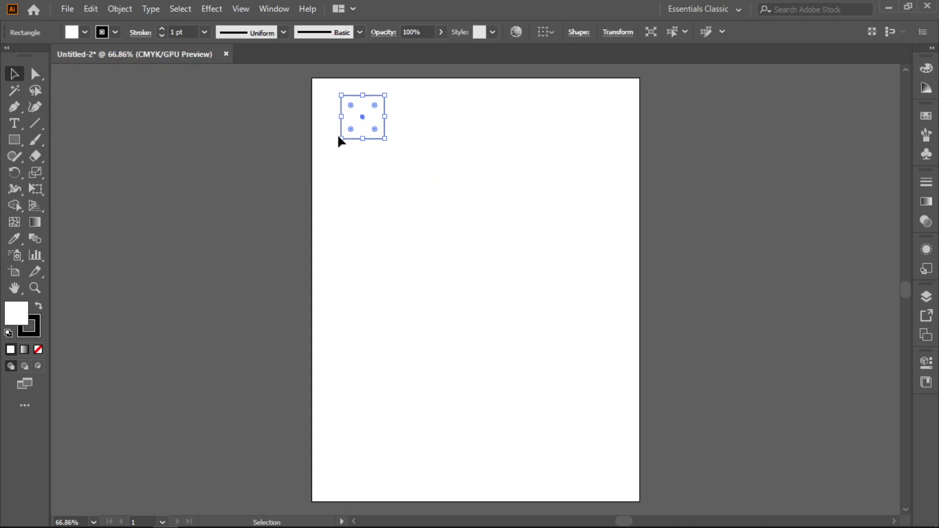
{"action": "mouse_move", "coordinate": [375, 130]}
{"action": "left_mouse_down"}
{"action": "mouse_move", "coordinate": [379, 121]}
{"action": "mouse_move", "coordinate": [400, 135]}
{"action": "mouse_move", "coordinate": [387, 162]}
{"action": "mouse_move", "coordinate": [407, 165]}
{"action": "mouse_move", "coordinate": [380, 133]}
{"action": "mouse_move", "coordinate": [502, 165]}
{"action": "mouse_move", "coordinate": [198, 209]}
{"action": "mouse_move", "coordinate": [365, 115]}
{"action": "mouse_move", "coordinate": [363, 127]}
{"action": "left_mouse_up"}
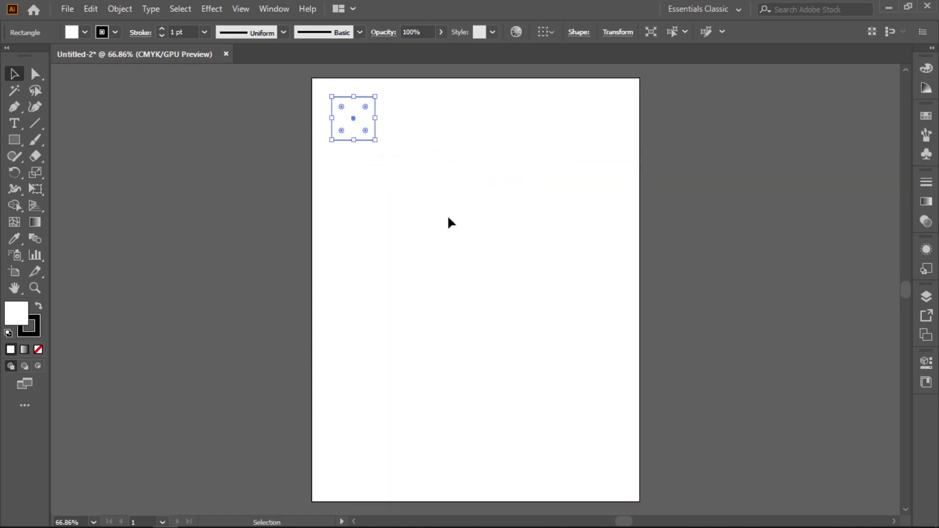
{"action": "mouse_move", "coordinate": [375, 141]}
{"action": "left_mouse_down"}
{"action": "mouse_move", "coordinate": [365, 120]}
{"action": "mouse_move", "coordinate": [384, 145]}
{"action": "mouse_move", "coordinate": [374, 119]}
{"action": "mouse_move", "coordinate": [382, 129]}
{"action": "left_mouse_up"}
{"action": "left_click", "coordinate": [363, 133], "text": "shift"}
{"action": "left_click", "coordinate": [423, 176]}
{"action": "left_click", "coordinate": [362, 126]}
{"action": "left_click", "coordinate": [424, 158]}
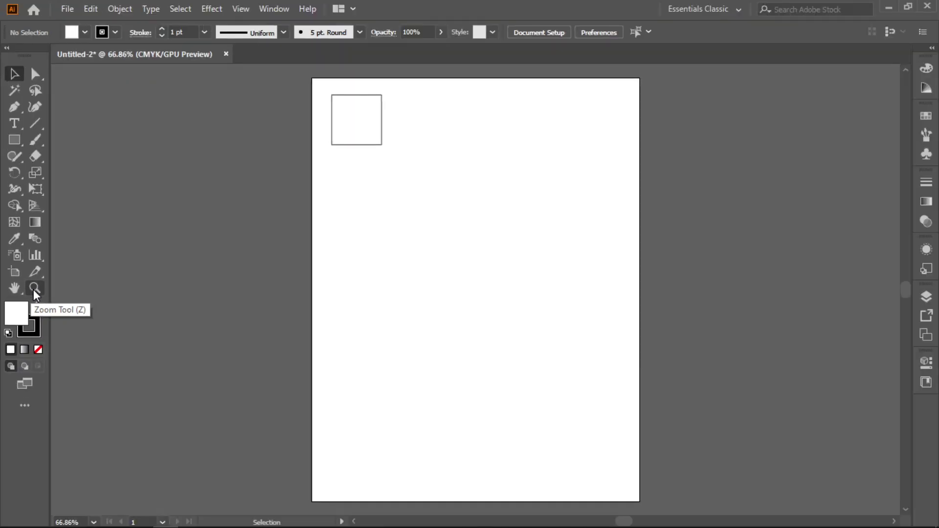
Step: Examine the small square by magnifying and reducing the view with the Zoom tool
{"action": "left_click", "coordinate": [34, 290]}
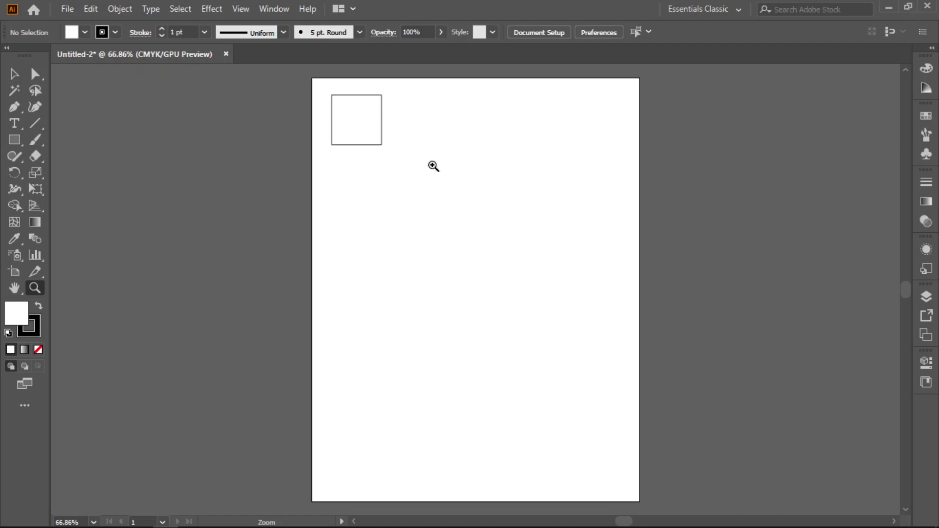
{"action": "left_click", "coordinate": [352, 113]}
{"action": "left_click", "coordinate": [520, 332]}
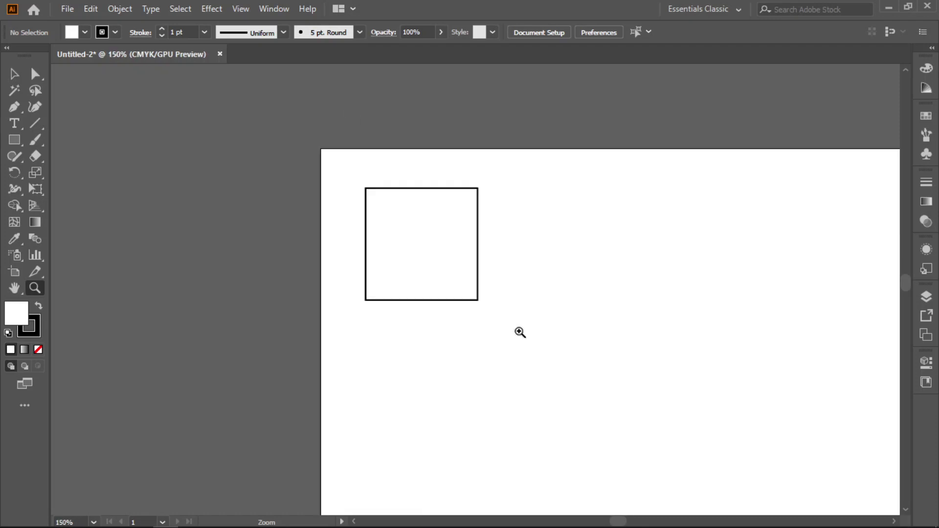
{"action": "left_click", "coordinate": [459, 250]}
{"action": "left_click_drag", "start_coordinate": [333, 191], "coordinate": [348, 204]}
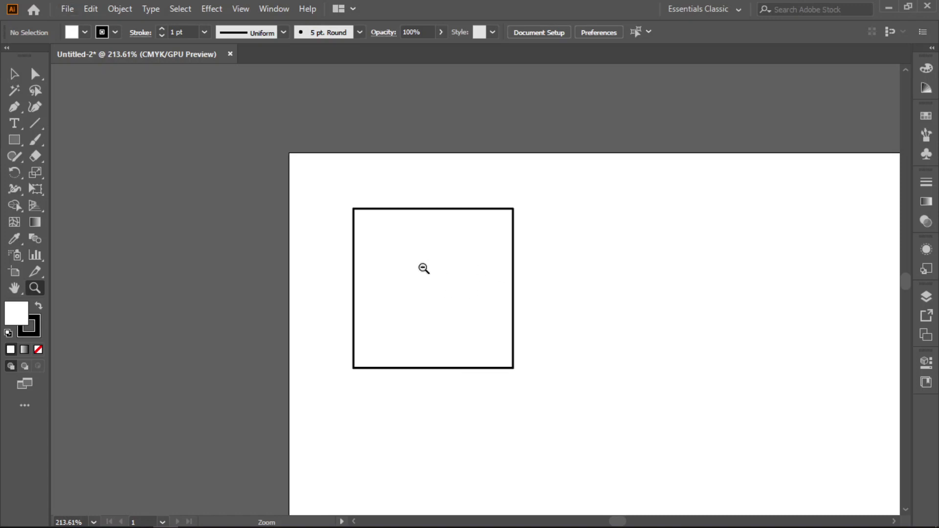
{"action": "left_click", "coordinate": [423, 269], "text": "alt"}
{"action": "left_click", "coordinate": [567, 370], "text": "alt"}
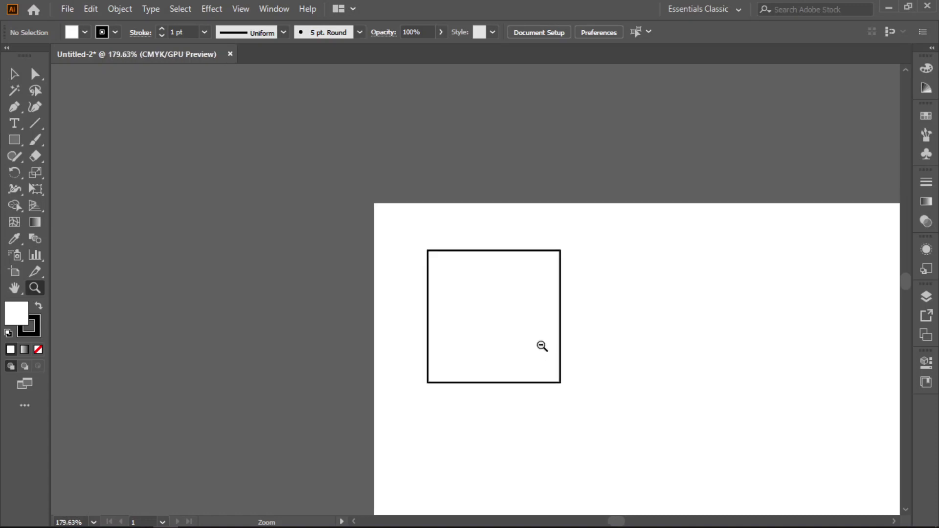
{"action": "left_click", "coordinate": [506, 303], "text": "alt"}
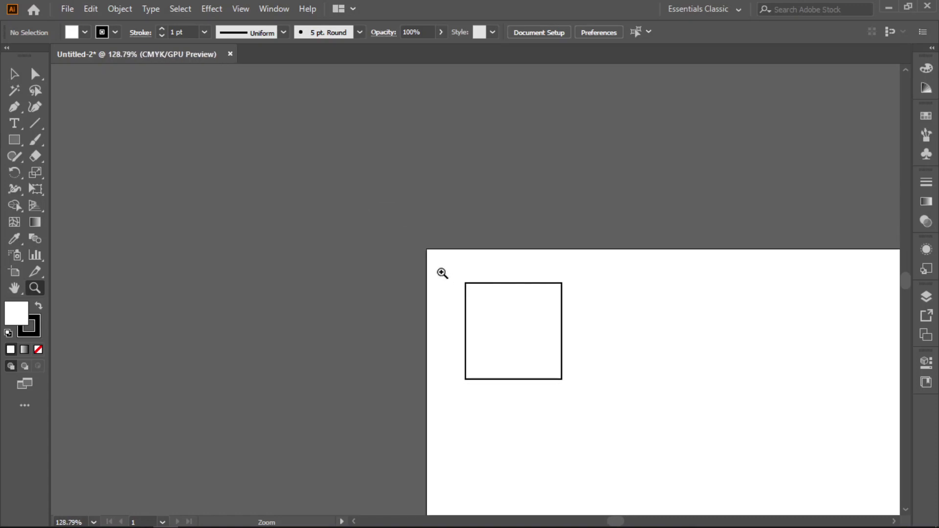
{"action": "left_click", "coordinate": [504, 300]}
{"action": "left_click_drag", "start_coordinate": [673, 411], "coordinate": [427, 239]}
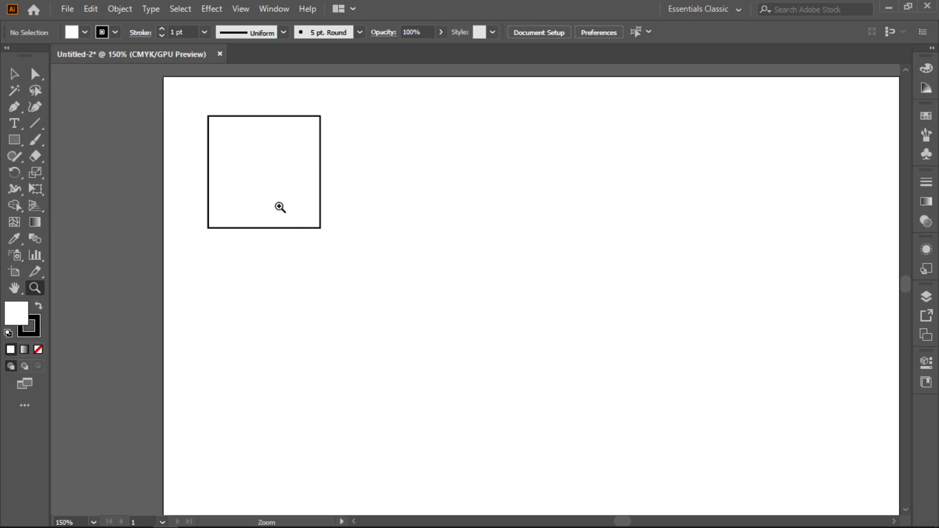
Step: Inspect the square at 400% and 64000% magnification, and return to a view showing the whole square
{"action": "key", "text": "ctrl+equal"}
{"action": "key", "text": "ctrl+equal"}
{"action": "key", "text": "ctrl+equal"}
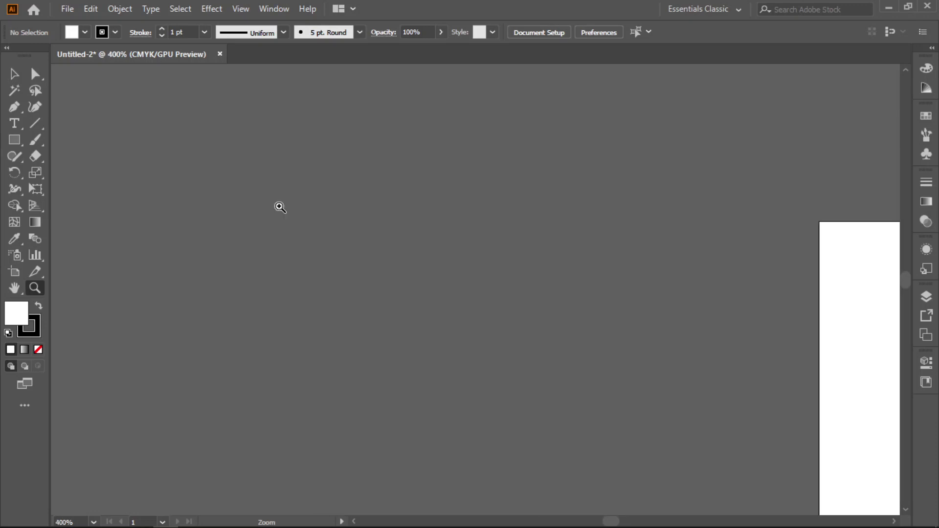
{"action": "left_click_drag", "start_coordinate": [875, 365], "coordinate": [301, 215]}
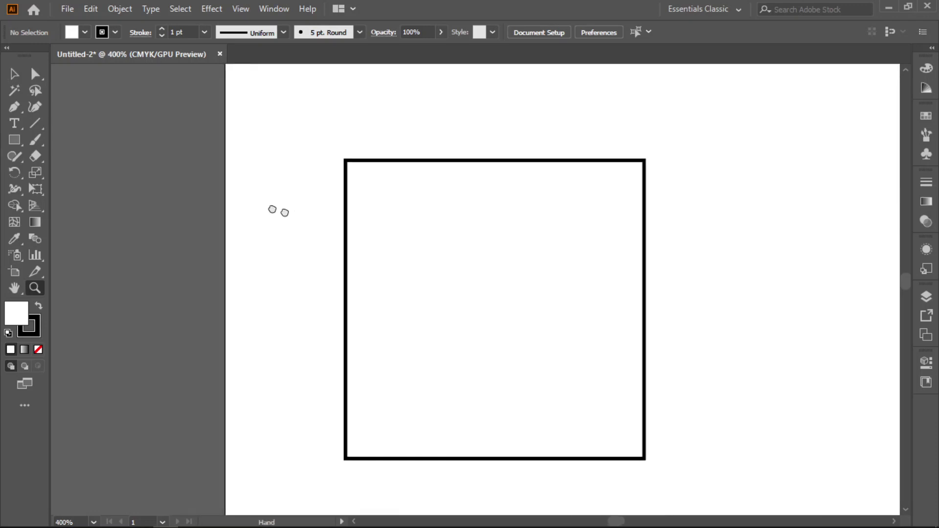
{"action": "left_click_drag", "start_coordinate": [490, 337], "coordinate": [490, 339]}
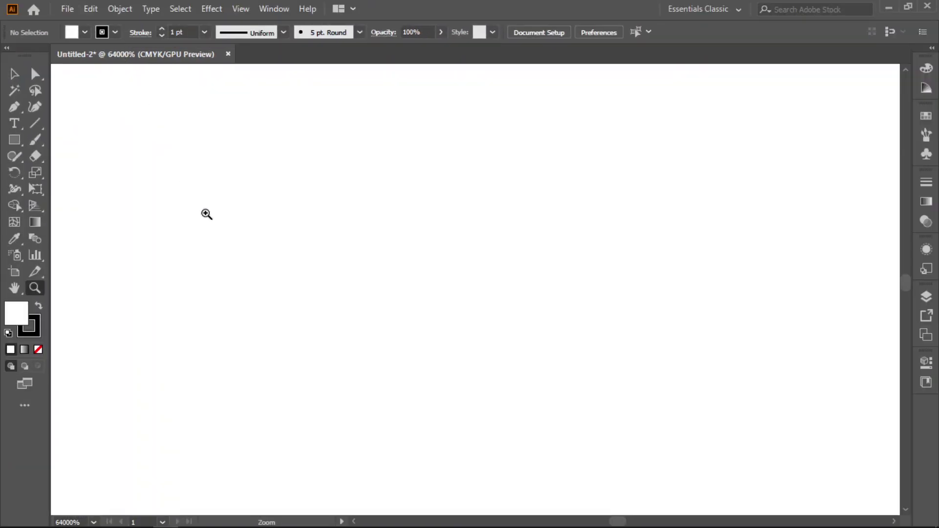
{"action": "left_click", "coordinate": [206, 214], "text": "alt"}
{"action": "left_click_drag", "start_coordinate": [207, 214], "coordinate": [207, 214]}
{"action": "key", "text": "space"}
{"action": "left_click_drag", "start_coordinate": [238, 256], "coordinate": [323, 234]}
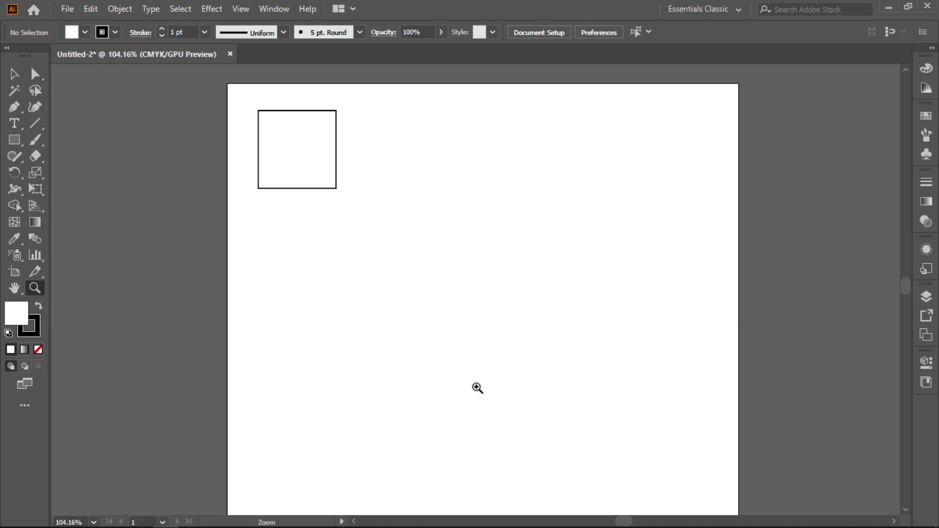
Step: Pan around the artboard with the Hand tool to view its different areas
{"action": "key", "text": "space"}
{"action": "left_click_drag", "start_coordinate": [471, 255], "coordinate": [509, 348]}
{"action": "left_click_drag", "start_coordinate": [577, 367], "coordinate": [494, 340]}
{"action": "left_click_drag", "start_coordinate": [553, 290], "coordinate": [482, 305]}
{"action": "left_click_drag", "start_coordinate": [388, 310], "coordinate": [504, 310]}
{"action": "left_click_drag", "start_coordinate": [548, 368], "coordinate": [583, 318]}
{"action": "left_click_drag", "start_coordinate": [652, 310], "coordinate": [562, 322]}
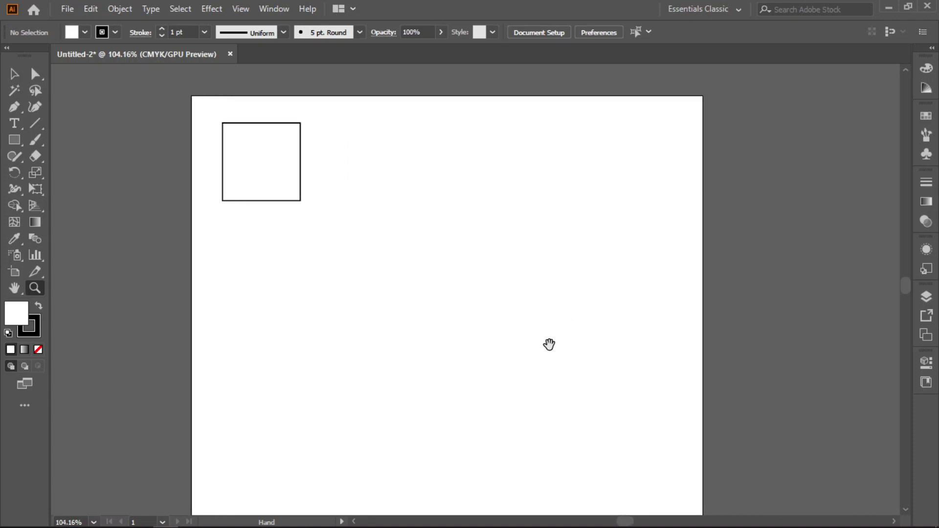
{"action": "left_click_drag", "start_coordinate": [472, 352], "coordinate": [509, 335]}
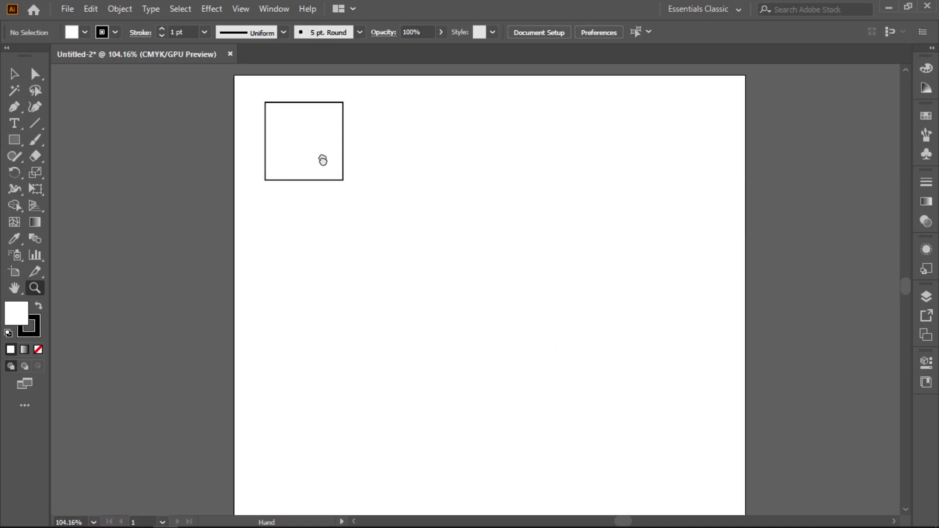
{"action": "left_click_drag", "start_coordinate": [321, 160], "coordinate": [332, 182]}
{"action": "left_click_drag", "start_coordinate": [472, 306], "coordinate": [457, 300]}
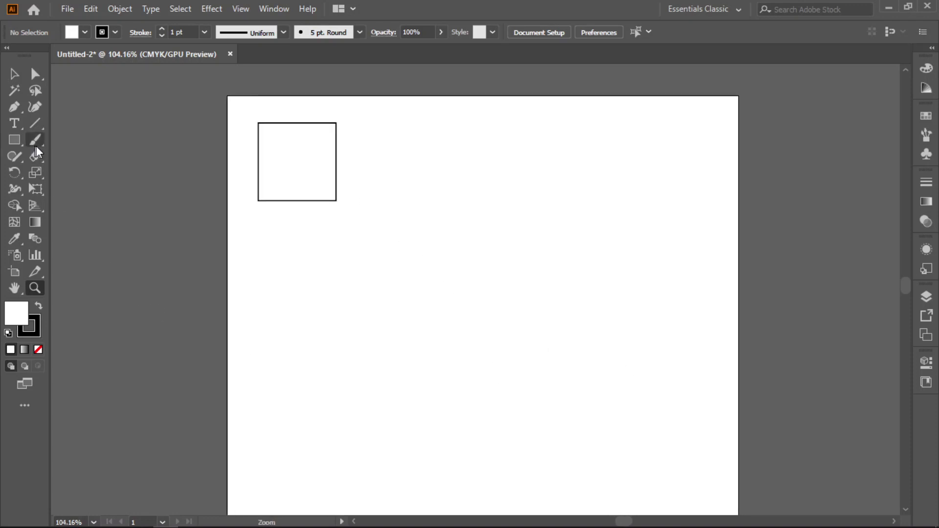
Step: Move the square away from the artboard's upper-left corner toward its middle, enlarge it proportionally and deselect it
{"action": "left_click", "coordinate": [14, 75]}
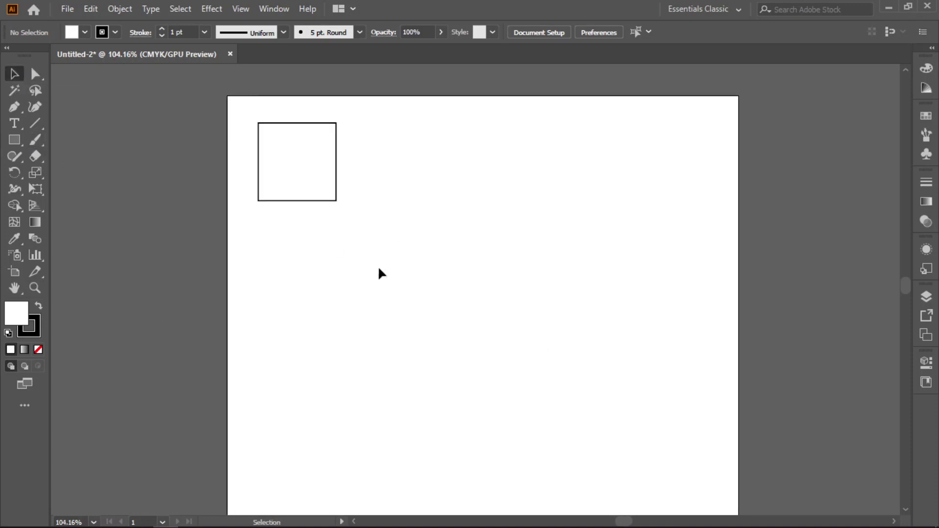
{"action": "left_click", "coordinate": [322, 174]}
{"action": "left_click_drag", "start_coordinate": [319, 162], "coordinate": [414, 241]}
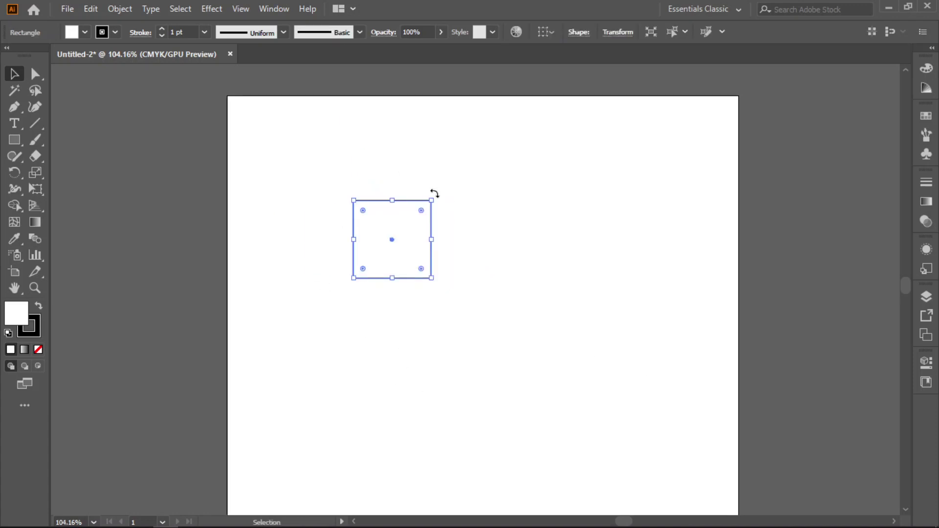
{"action": "left_click_drag", "start_coordinate": [432, 279], "coordinate": [526, 373]}
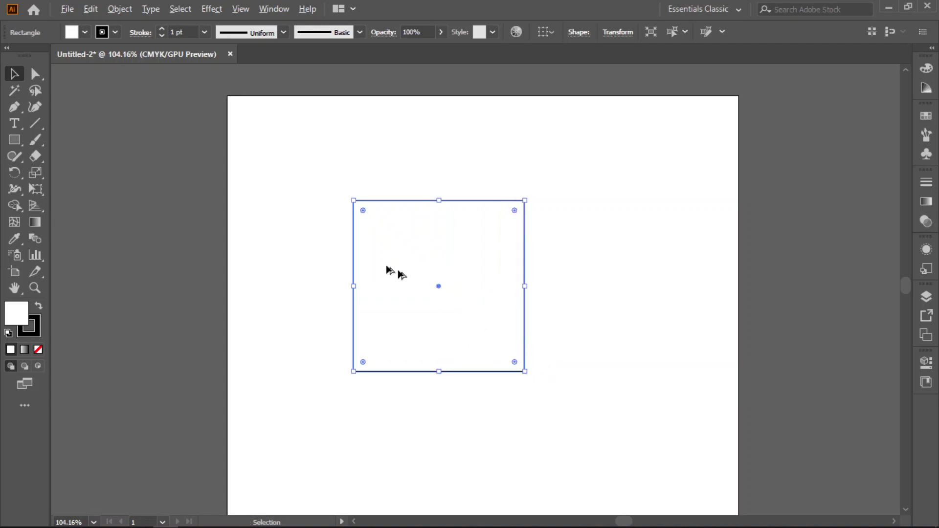
{"action": "key", "text": "alt"}
{"action": "left_click", "coordinate": [573, 306]}
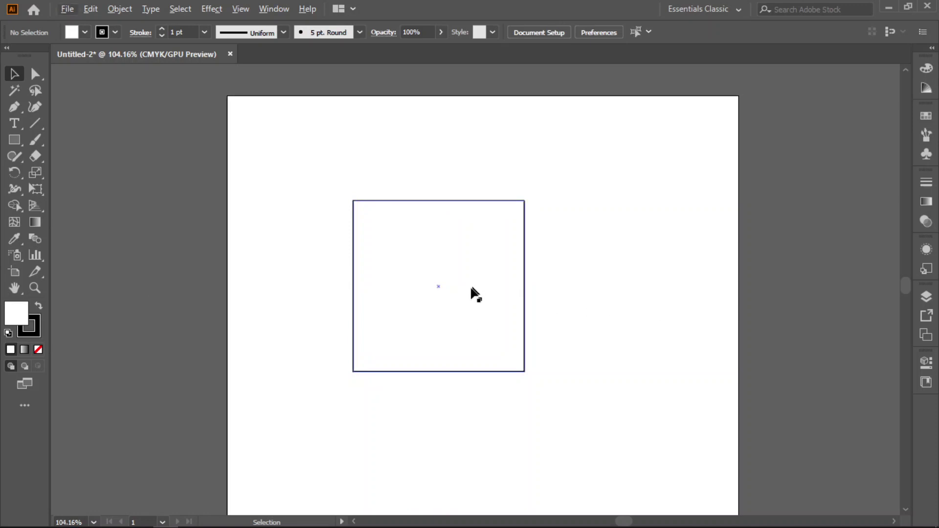
Step: Shrink the square by moving its edges inward at 150% magnification, and reposition the smaller square slightly nearer the artboard's middle
{"action": "left_click", "coordinate": [36, 290]}
{"action": "left_click", "coordinate": [420, 325]}
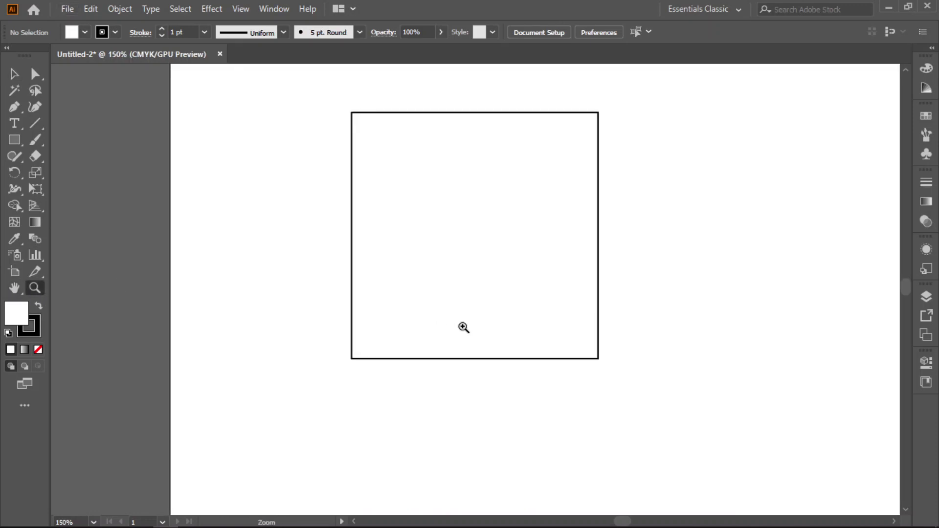
{"action": "left_click_drag", "start_coordinate": [668, 268], "coordinate": [589, 327]}
{"action": "left_click", "coordinate": [14, 73]}
{"action": "left_click", "coordinate": [474, 324]}
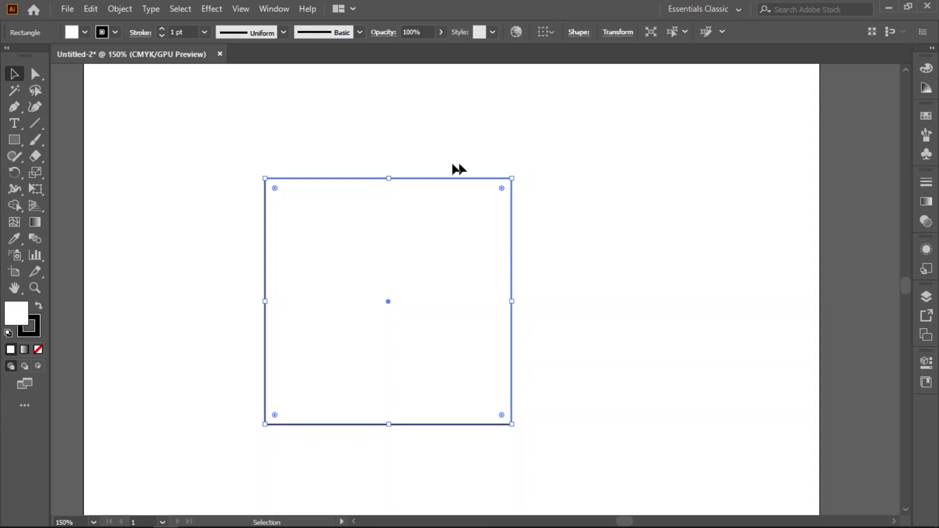
{"action": "left_click_drag", "start_coordinate": [387, 179], "coordinate": [389, 262]}
{"action": "left_click_drag", "start_coordinate": [389, 424], "coordinate": [389, 377]}
{"action": "left_click_drag", "start_coordinate": [511, 320], "coordinate": [367, 312]}
{"action": "left_click_drag", "start_coordinate": [314, 377], "coordinate": [315, 366]}
{"action": "left_click", "coordinate": [489, 333]}
{"action": "left_click_drag", "start_coordinate": [346, 311], "coordinate": [424, 263]}
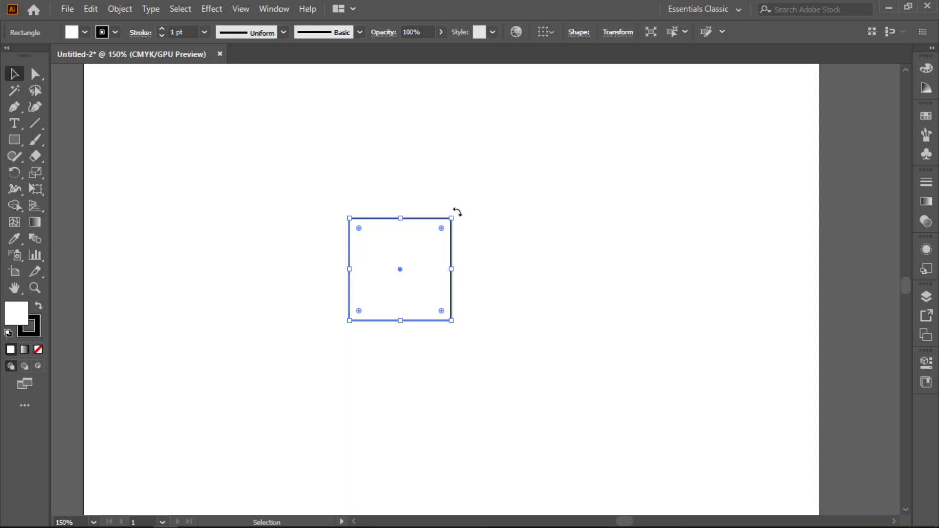
Step: Rotate the square freely about its centre, turn it back upright and deselect it
{"action": "left_click_drag", "start_coordinate": [457, 212], "coordinate": [457, 212]}
{"action": "left_click_drag", "start_coordinate": [457, 212], "coordinate": [332, 296]}
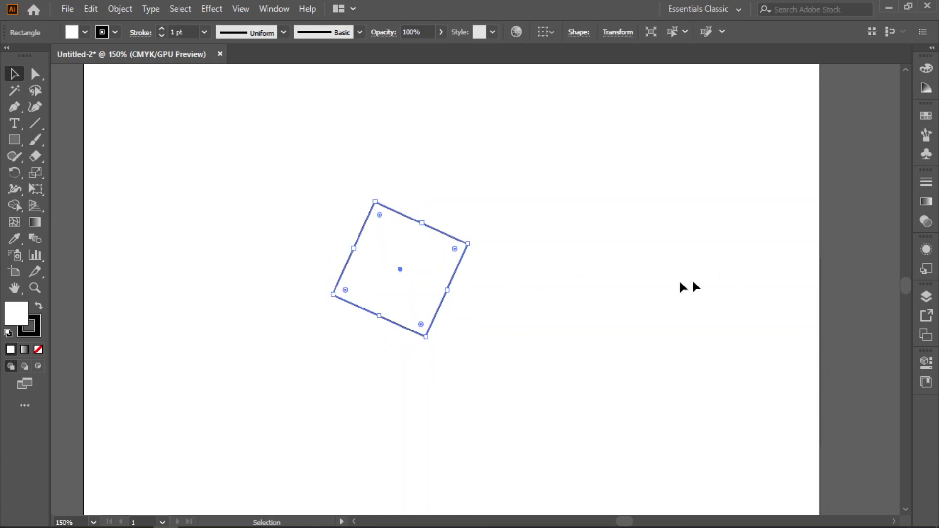
{"action": "left_click", "coordinate": [511, 333]}
{"action": "left_click", "coordinate": [419, 265]}
{"action": "left_click_drag", "start_coordinate": [472, 240], "coordinate": [451, 216]}
{"action": "left_click", "coordinate": [543, 251]}
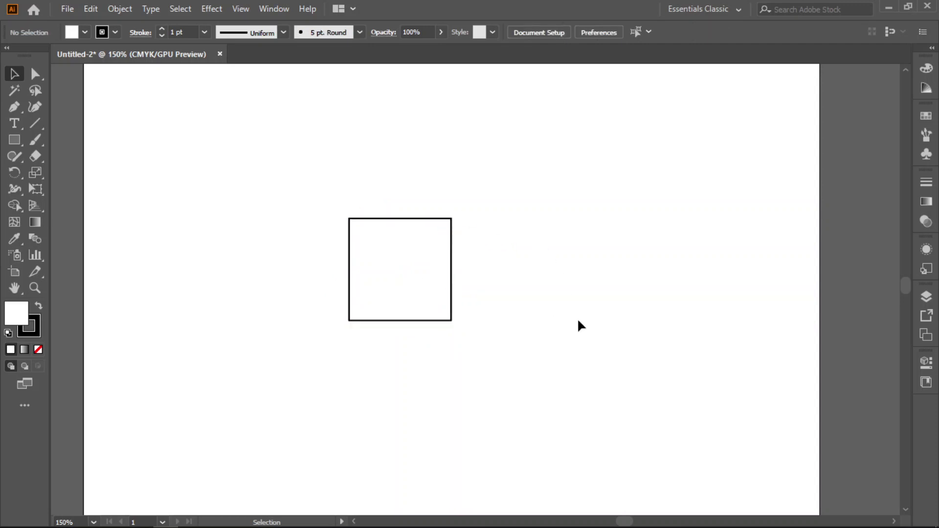
Step: Rotate the square about its centre in constrained 45-degree increments, return it upright and deselect it
{"action": "left_click", "coordinate": [411, 294]}
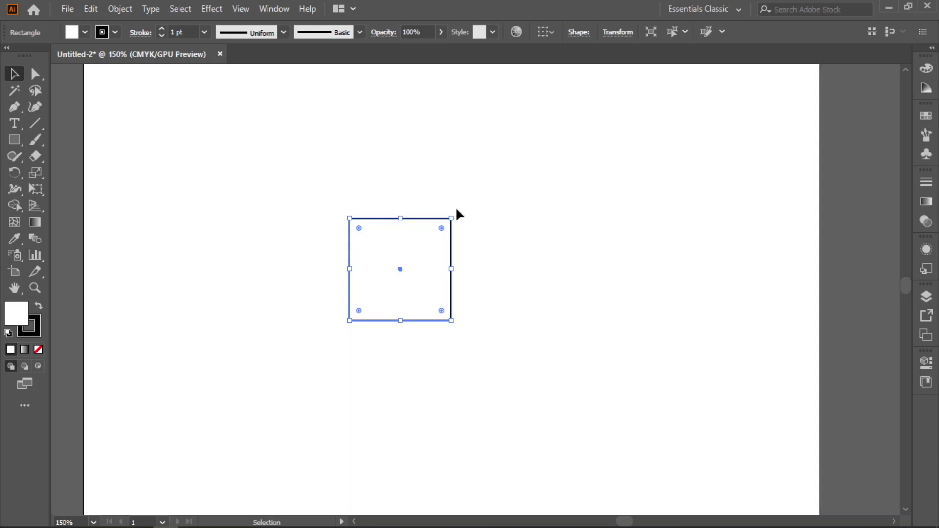
{"action": "left_click_drag", "start_coordinate": [457, 215], "coordinate": [449, 212]}
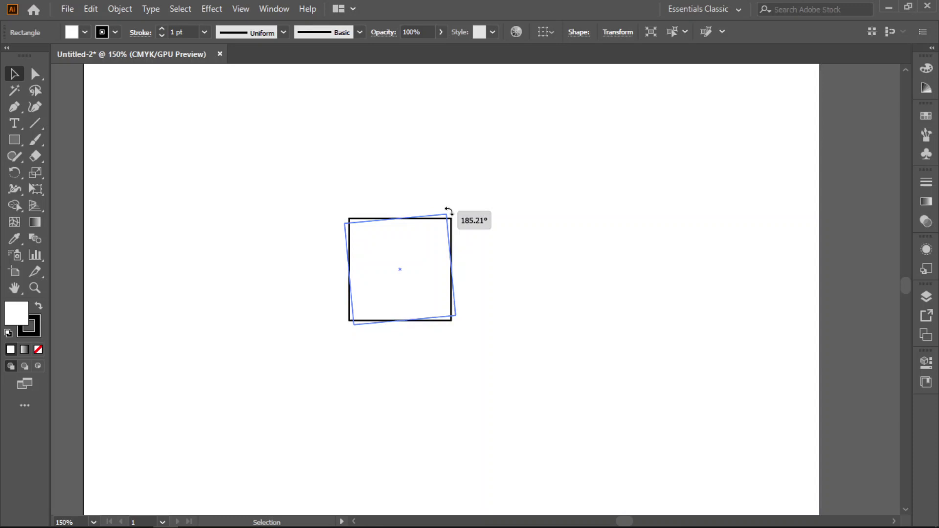
{"action": "left_click_drag", "start_coordinate": [449, 212], "coordinate": [423, 200]}
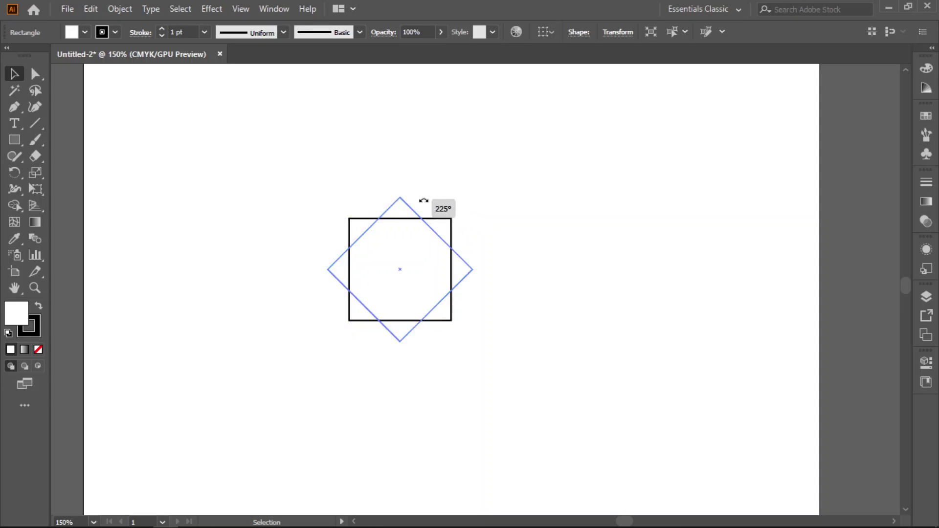
{"action": "left_click_drag", "start_coordinate": [423, 201], "coordinate": [303, 236]}
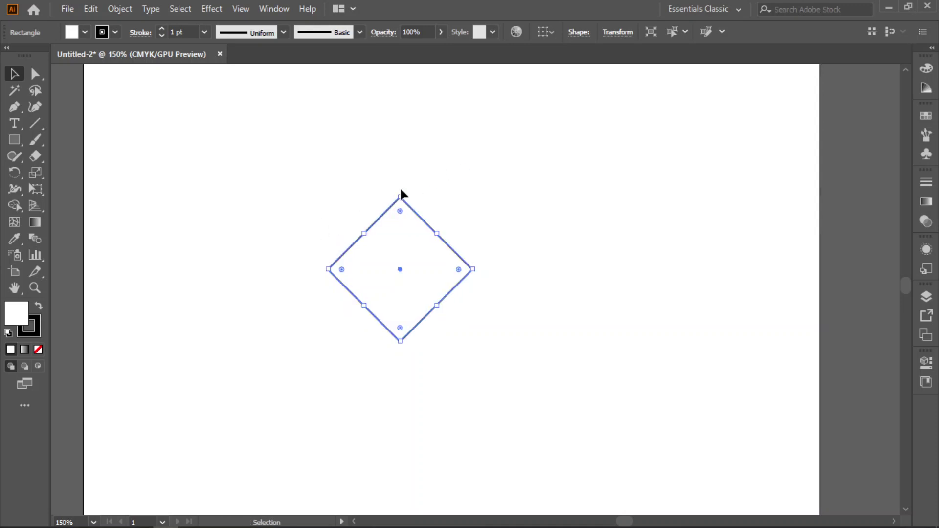
{"action": "left_click_drag", "start_coordinate": [397, 193], "coordinate": [450, 221]}
{"action": "left_click", "coordinate": [541, 259]}
Step: Move the square close to the artboard's upper-left corner and deselect it
{"action": "left_click", "coordinate": [428, 274]}
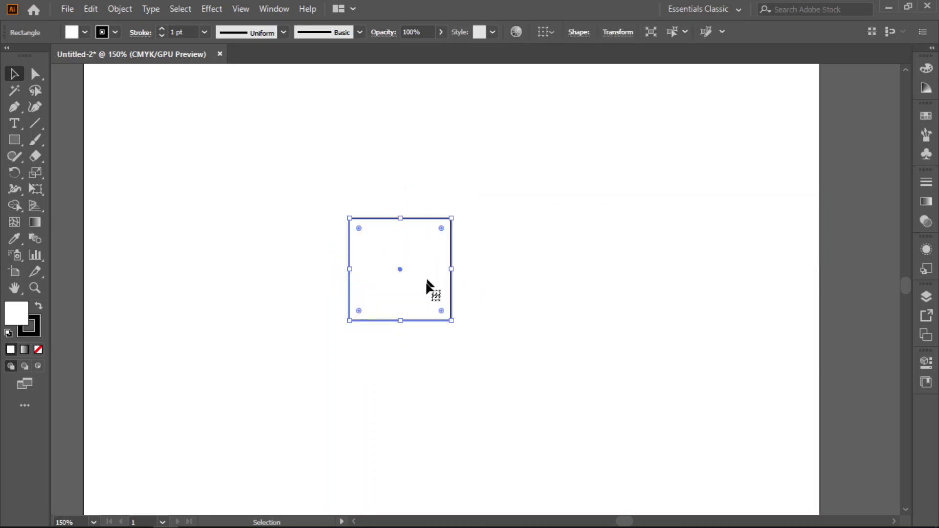
{"action": "left_click_drag", "start_coordinate": [380, 354], "coordinate": [420, 401]}
{"action": "left_click_drag", "start_coordinate": [456, 326], "coordinate": [227, 160]}
{"action": "left_click", "coordinate": [492, 290]}
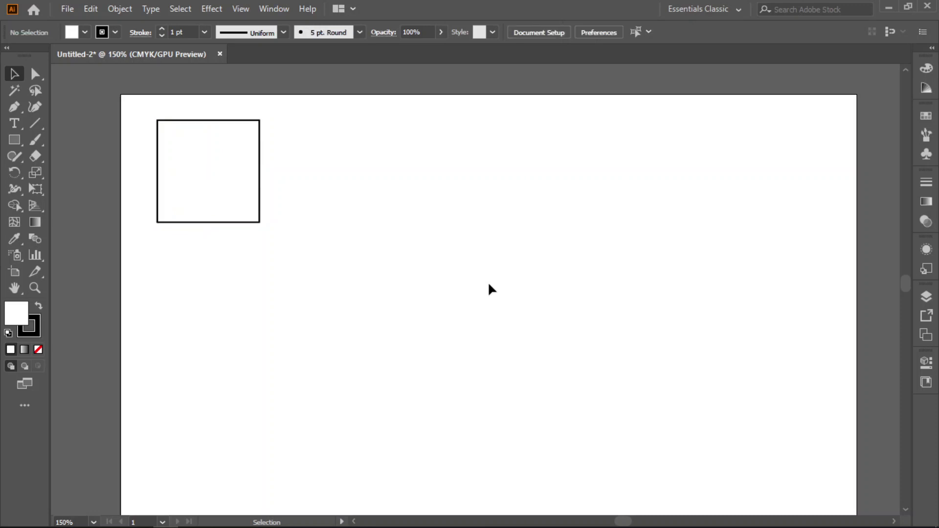
Step: Duplicate the square horizontally in line with the original, and move the copy around before realigning it slightly farther away
{"action": "left_click", "coordinate": [222, 170]}
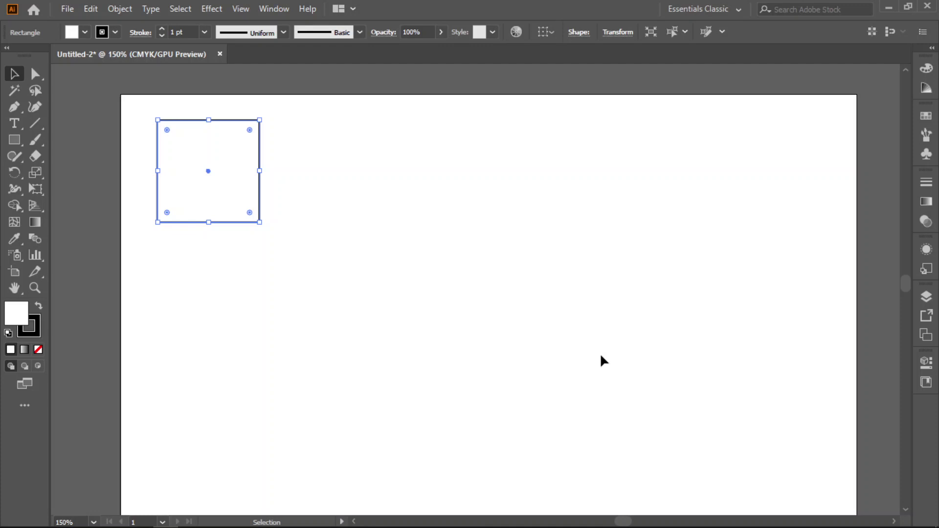
{"action": "left_click", "coordinate": [352, 230]}
{"action": "left_click", "coordinate": [241, 163]}
{"action": "left_click_drag", "start_coordinate": [236, 180], "coordinate": [345, 177]}
{"action": "left_click", "coordinate": [497, 282]}
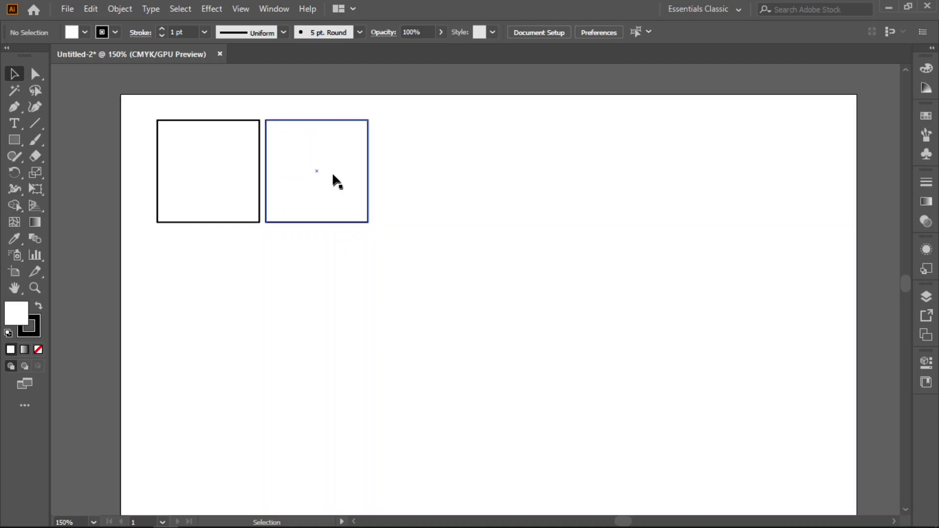
{"action": "left_click_drag", "start_coordinate": [329, 172], "coordinate": [327, 235]}
{"action": "left_click_drag", "start_coordinate": [363, 182], "coordinate": [333, 140]}
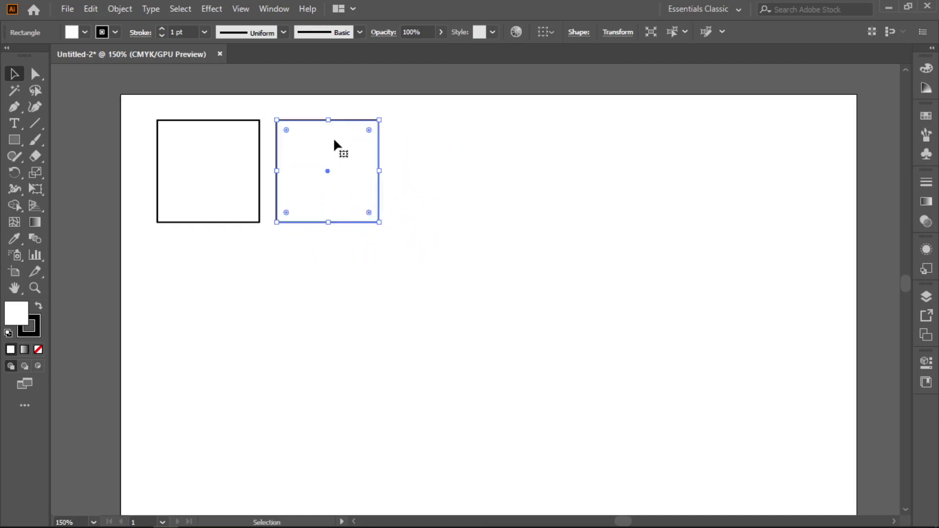
Step: Undo the moves of the copied square and its duplication
{"action": "key", "text": "ctrl+z"}
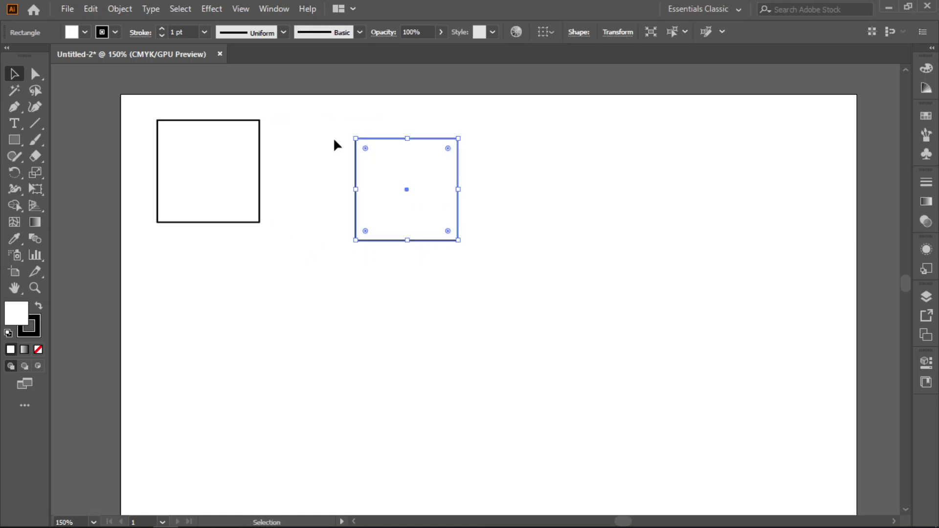
{"action": "key", "text": "ctrl+z"}
{"action": "key", "text": "ctrl+z"}
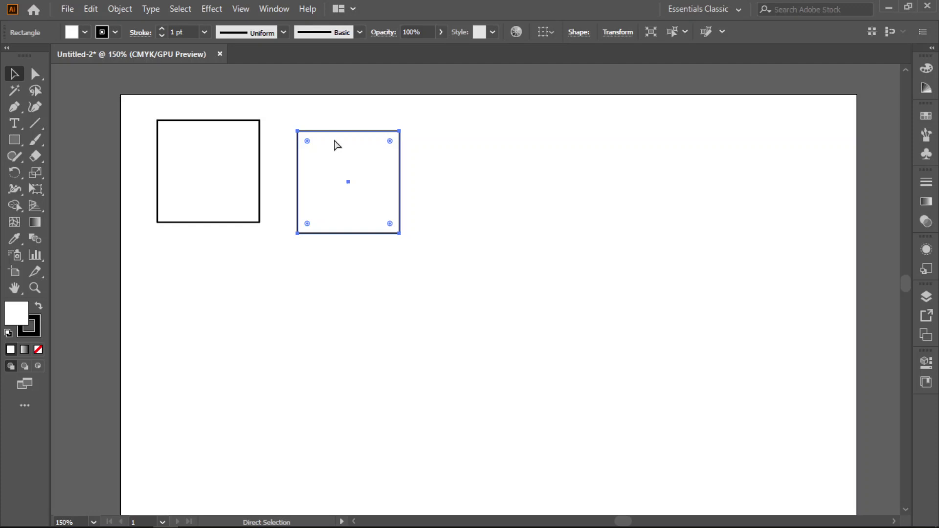
{"action": "key", "text": "ctrl+z"}
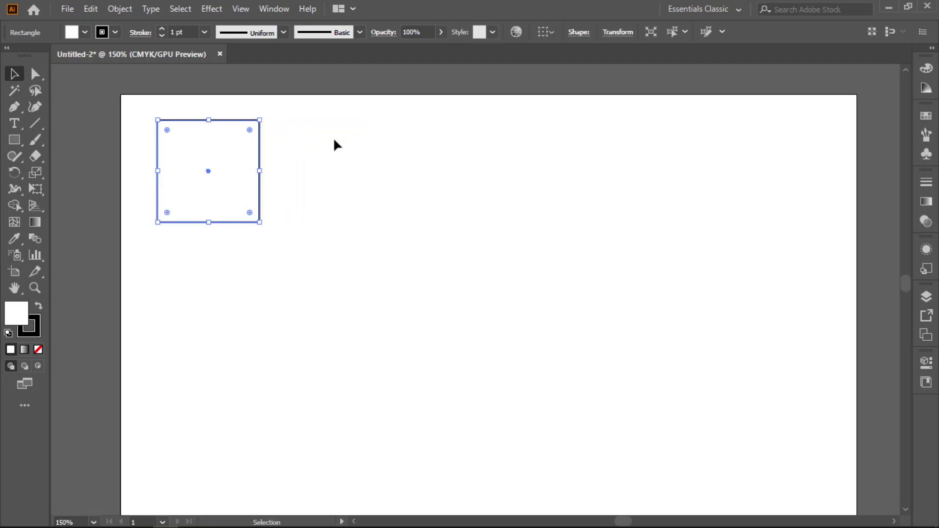
Step: Duplicate the square horizontally with a small gap beside the original, and undo that duplication
{"action": "left_click", "coordinate": [334, 141]}
{"action": "left_click", "coordinate": [240, 155]}
{"action": "left_click_drag", "start_coordinate": [235, 161], "coordinate": [342, 168]}
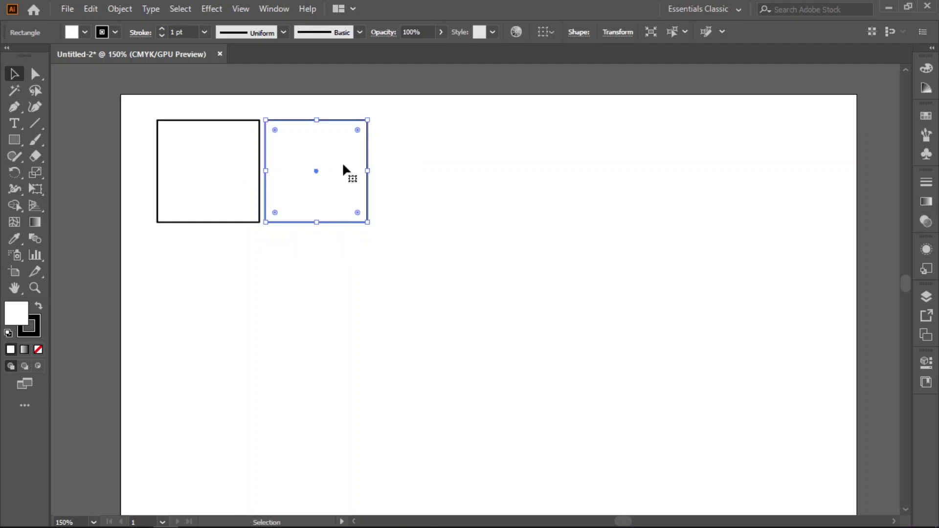
{"action": "left_click", "coordinate": [475, 181]}
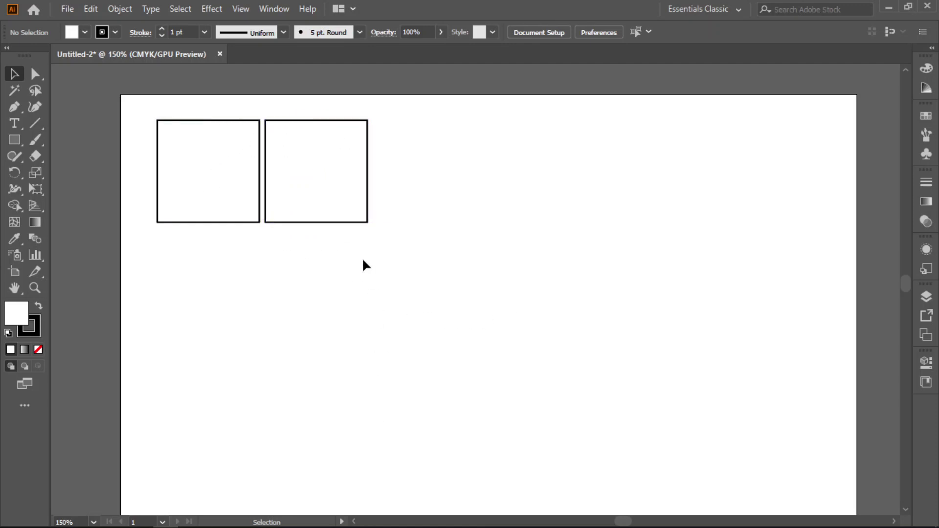
{"action": "key", "text": "ctrl+z"}
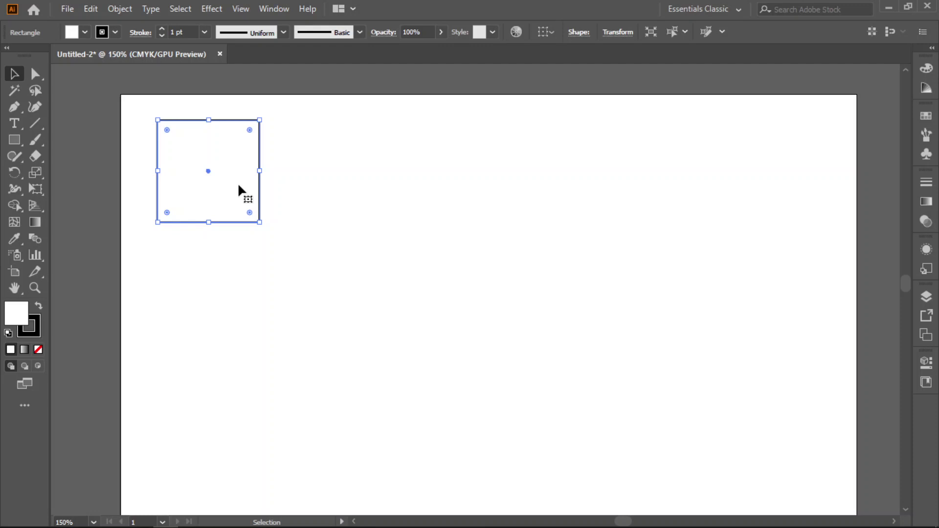
Step: Duplicate the square horizontally with a small gap and repeat the duplication to make a row of six evenly spaced squares
{"action": "left_click_drag", "start_coordinate": [237, 182], "coordinate": [350, 185]}
{"action": "left_click", "coordinate": [479, 185]}
{"action": "left_click", "coordinate": [324, 218]}
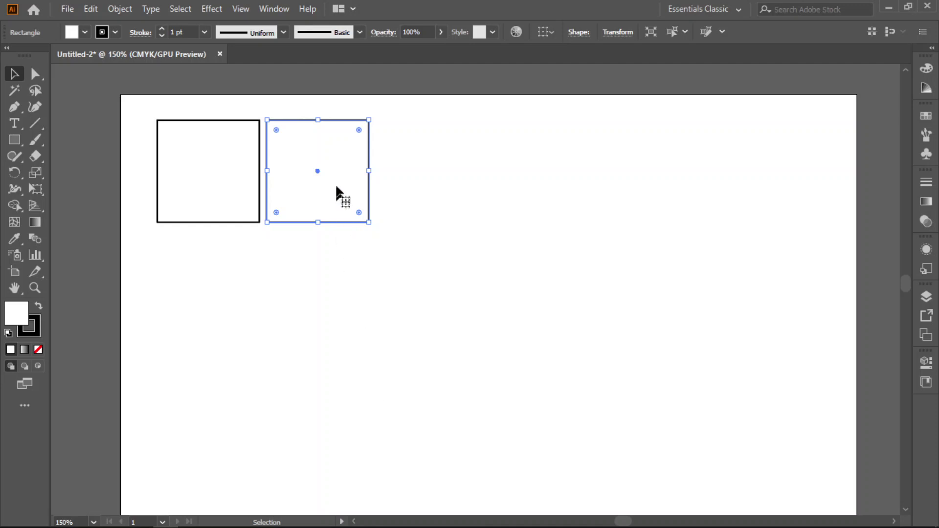
{"action": "key", "text": "ctrl+d"}
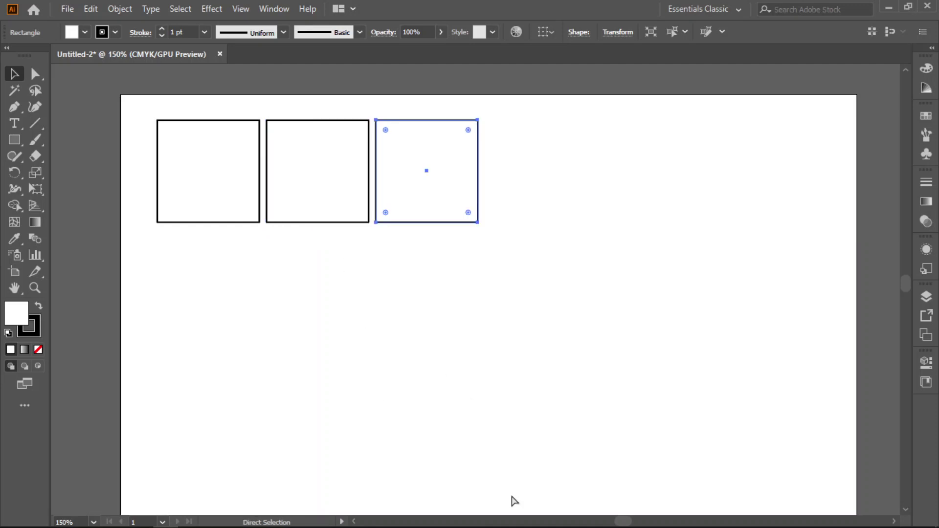
{"action": "key", "text": "ctrl+d"}
{"action": "key", "text": "ctrl+d"}
{"action": "key", "text": "ctrl+d"}
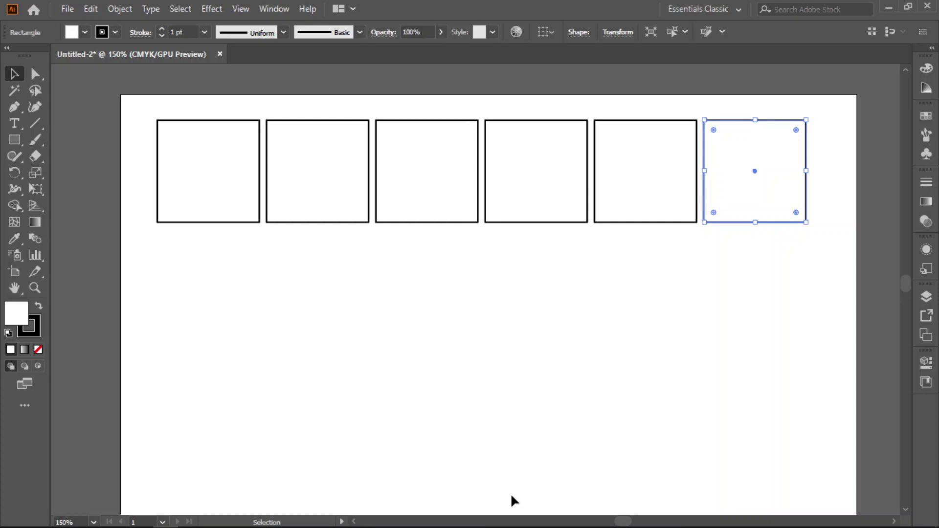
Step: Undo every duplication in the row, leaving only the original square
{"action": "key", "text": "ctrl+z"}
{"action": "key", "text": "ctrl+z"}
{"action": "key", "text": "ctrl+z"}
{"action": "key", "text": "ctrl+z"}
{"action": "key", "text": "ctrl+z"}
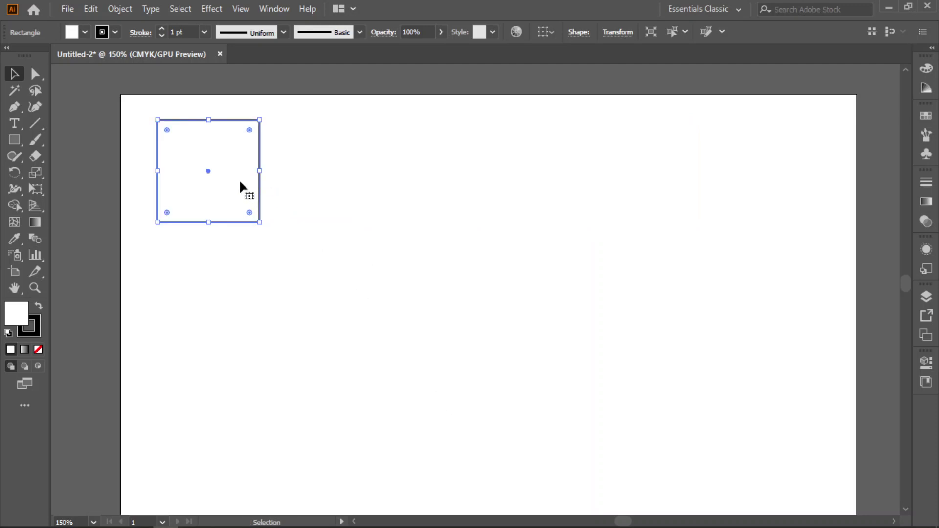
Step: Move the square diagonally away from the artboard's upper-left corner and zoom out to 66.67% to fit the whole artboard
{"action": "key", "text": "alt"}
{"action": "left_click_drag", "start_coordinate": [233, 178], "coordinate": [335, 307]}
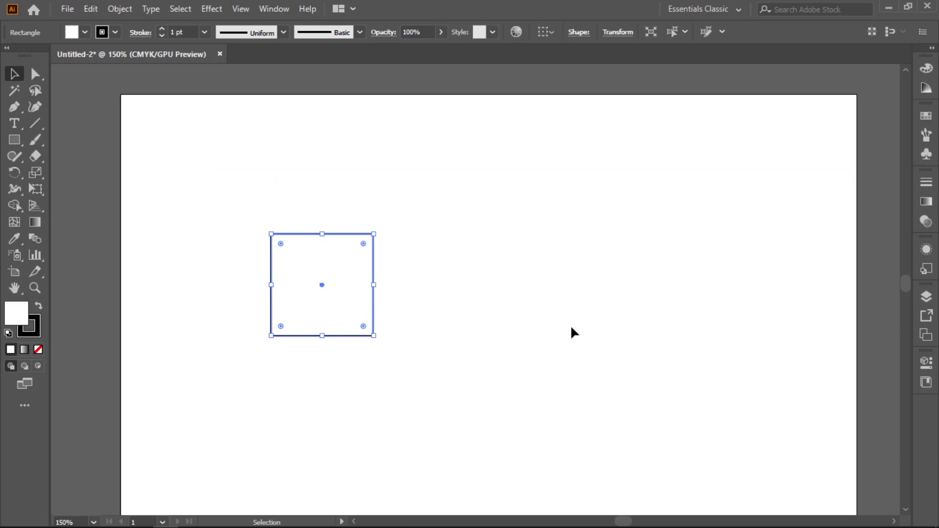
{"action": "left_click", "coordinate": [35, 287]}
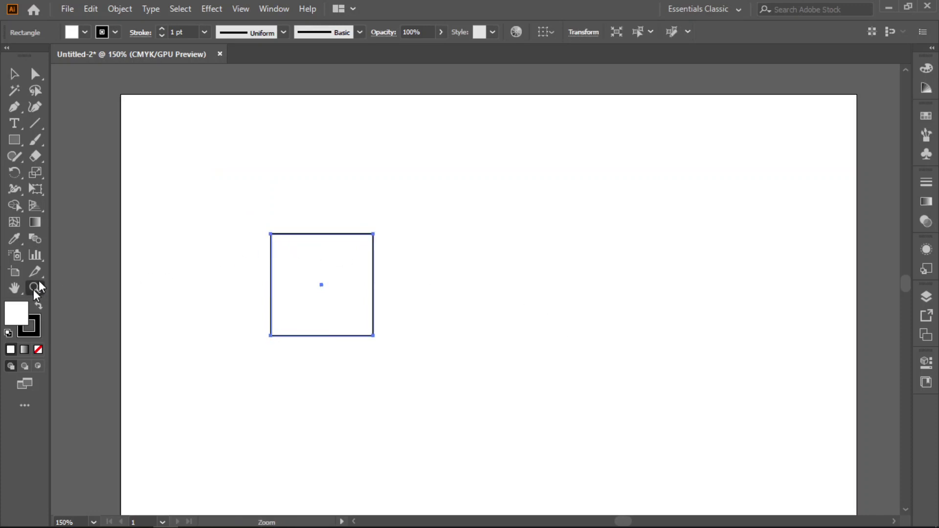
{"action": "left_click", "coordinate": [318, 294], "text": "alt"}
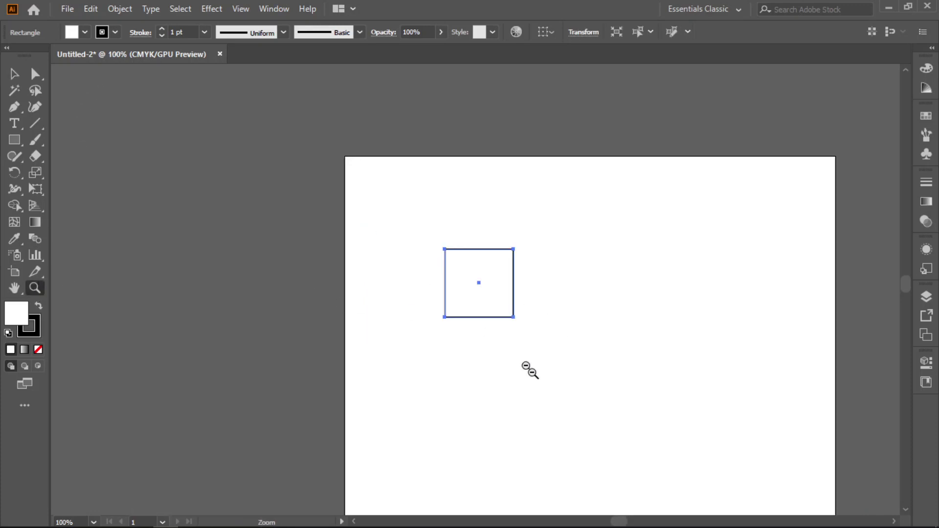
{"action": "left_click_drag", "start_coordinate": [562, 390], "coordinate": [465, 333]}
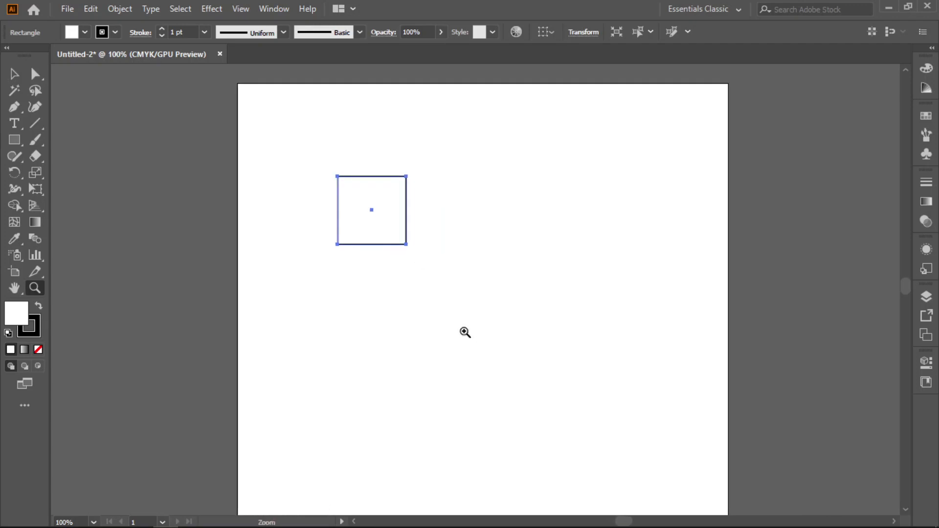
{"action": "left_click", "coordinate": [465, 333], "text": "alt"}
{"action": "left_click_drag", "start_coordinate": [535, 392], "coordinate": [516, 350]}
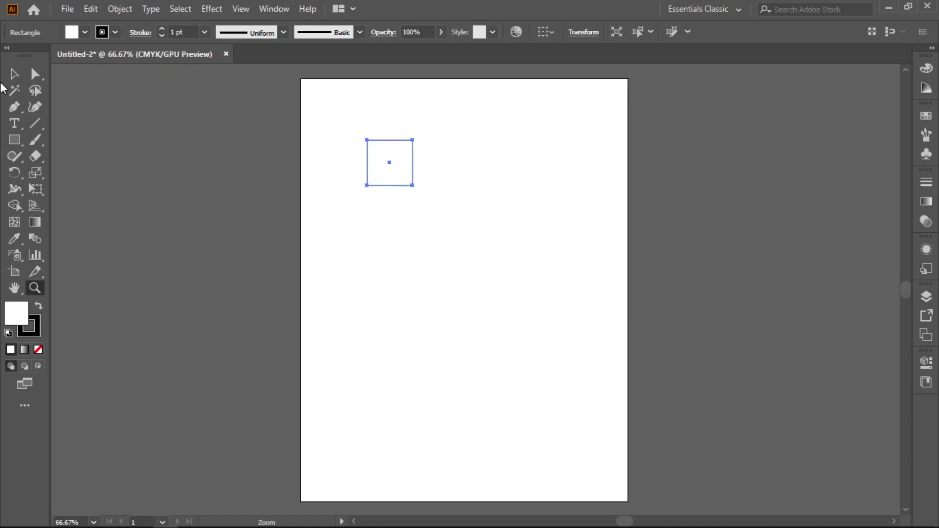
{"action": "left_click", "coordinate": [14, 73]}
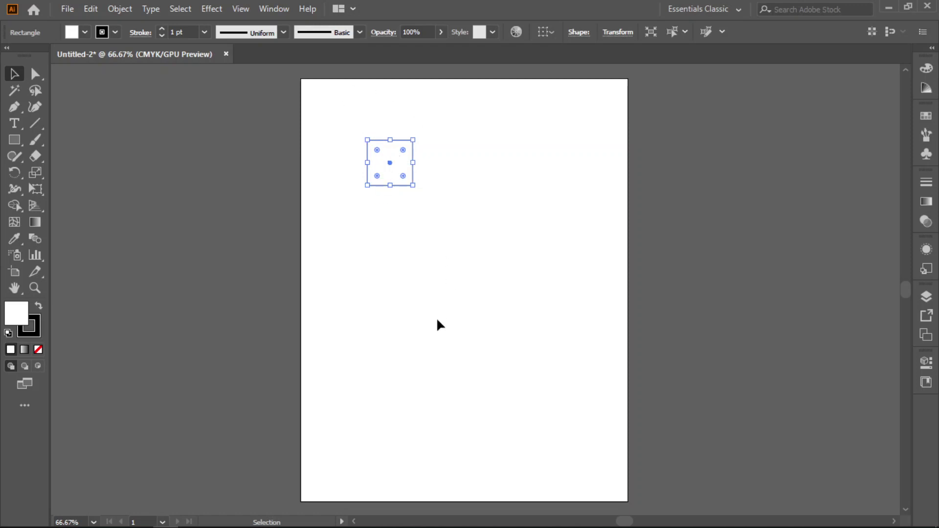
Step: Repeat the diagonal move four times to step the square toward the artboard's lower-right area
{"action": "key", "text": "a"}
{"action": "key", "text": "ctrl+d"}
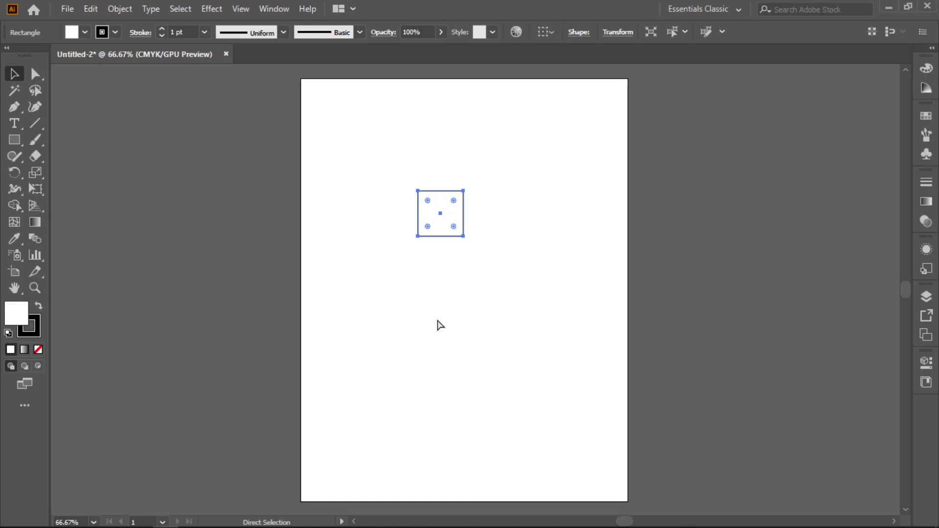
{"action": "key", "text": "ctrl+d"}
{"action": "key", "text": "ctrl+d"}
{"action": "key", "text": "ctrl+d"}
Step: Undo all diagonal moves to return the square to its place near the artboard's upper-left corner
{"action": "key", "text": "ctrl+z"}
{"action": "key", "text": "ctrl+z"}
{"action": "key", "text": "ctrl+z"}
{"action": "key", "text": "ctrl+z"}
{"action": "key", "text": "ctrl+z"}
{"action": "key", "text": "ctrl+z"}
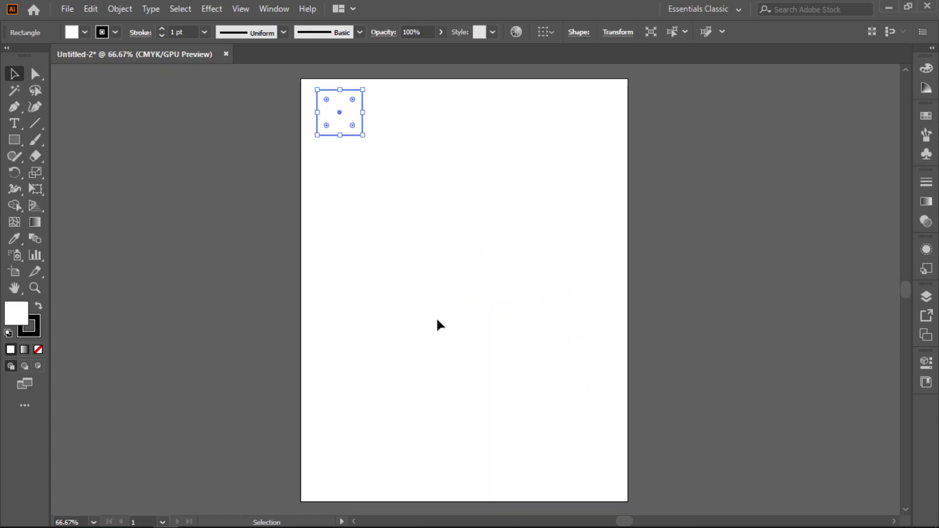
Step: Move the square straight down and repeat that move until it sits near the artboard's lower edge
{"action": "left_click_drag", "start_coordinate": [351, 114], "coordinate": [349, 165]}
{"action": "key", "text": "a"}
{"action": "key", "text": "ctrl+d"}
{"action": "key", "text": "ctrl+d"}
{"action": "key", "text": "ctrl+d"}
{"action": "key", "text": "ctrl+d"}
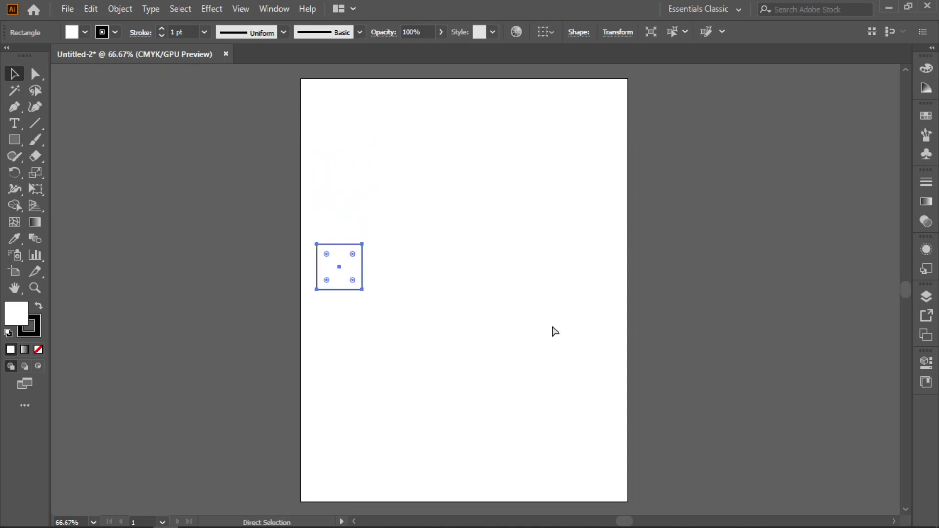
{"action": "key", "text": "ctrl+d"}
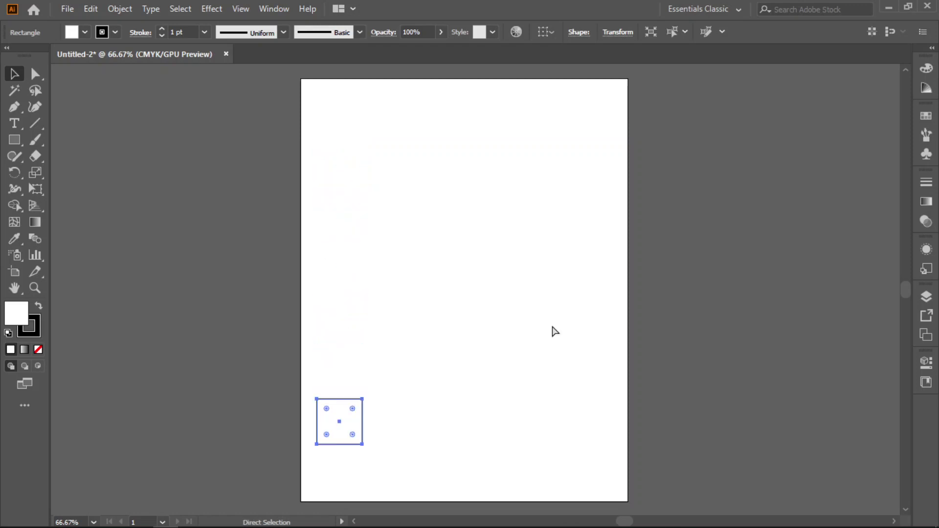
{"action": "key", "text": "ctrl+d"}
{"action": "key", "text": "v"}
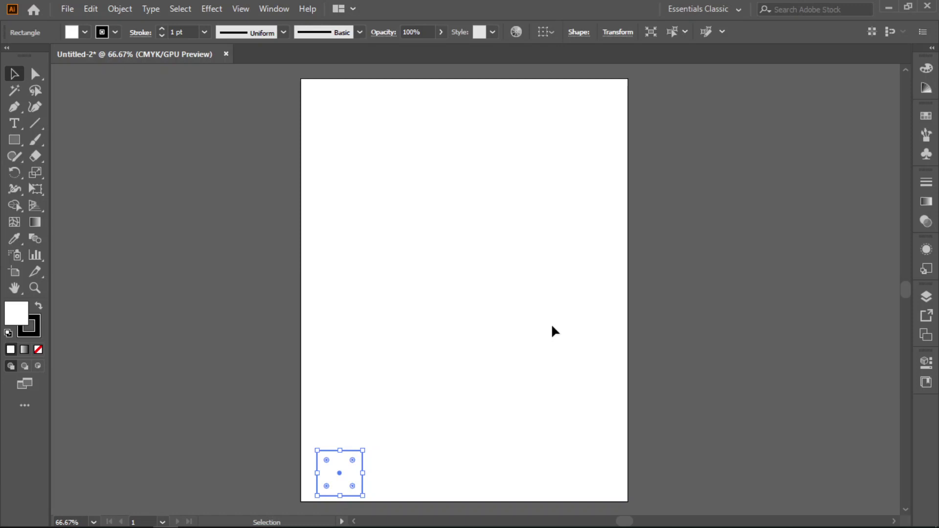
Step: Undo all downward moves to bring the square back near the artboard's upper-left corner
{"action": "key", "text": "a"}
{"action": "key", "text": "ctrl+z"}
{"action": "key", "text": "ctrl+z"}
{"action": "key", "text": "ctrl+z"}
{"action": "key", "text": "ctrl+z"}
{"action": "key", "text": "ctrl+z"}
{"action": "key", "text": "ctrl+z"}
{"action": "key", "text": "ctrl+z"}
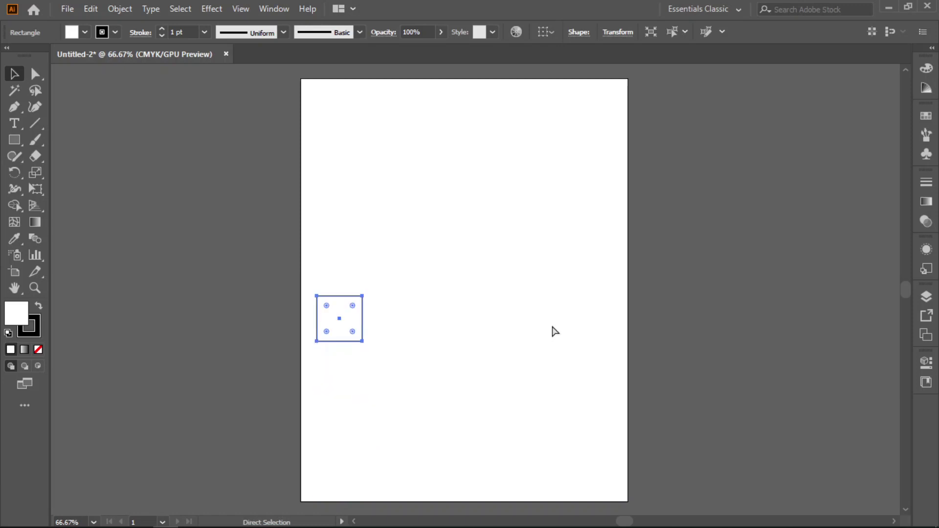
{"action": "key", "text": "v"}
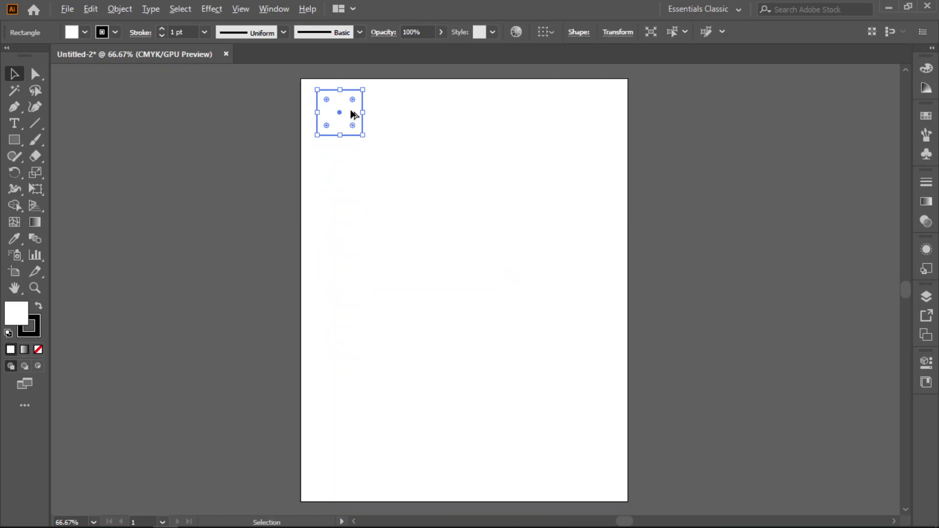
Step: Duplicate the square straight down with a small gap and repeat the duplication to make a column of eight squares
{"action": "left_click_drag", "start_coordinate": [352, 113], "coordinate": [351, 160]}
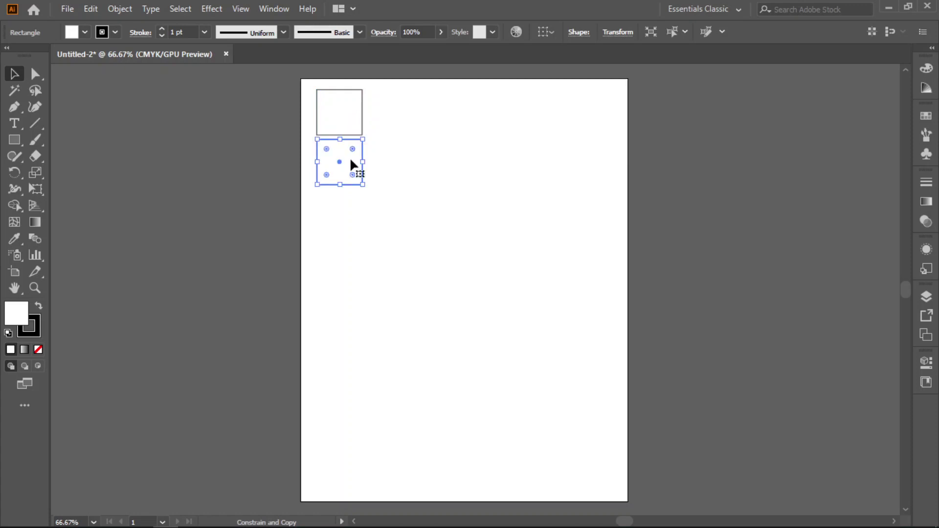
{"action": "key", "text": "a"}
{"action": "key", "text": "ctrl+d"}
{"action": "key", "text": "ctrl+d"}
{"action": "key", "text": "ctrl+d"}
{"action": "key", "text": "ctrl+d"}
{"action": "key", "text": "ctrl+d"}
{"action": "key", "text": "ctrl+d"}
{"action": "key", "text": "v"}
Step: Select the entire column of squares and duplicate it horizontally with a small gap to form a second column
{"action": "left_click", "coordinate": [485, 225]}
{"action": "left_click_drag", "start_coordinate": [385, 76], "coordinate": [327, 478]}
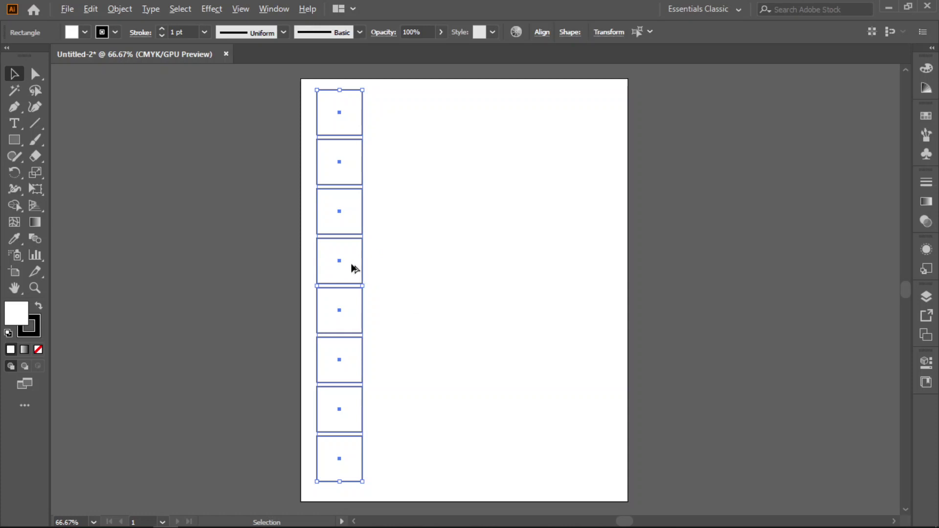
{"action": "left_click_drag", "start_coordinate": [352, 268], "coordinate": [405, 268]}
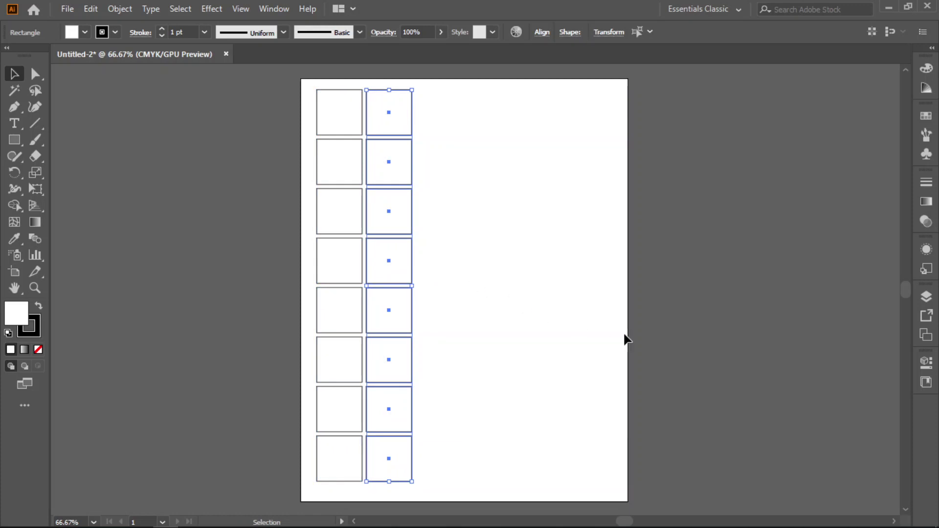
Step: Repeat the horizontal column duplication until six columns of squares fill the artboard, leaving nothing selected
{"action": "key", "text": "ctrl+d"}
{"action": "key", "text": "ctrl+d"}
{"action": "key", "text": "ctrl+d"}
{"action": "key", "text": "ctrl+d"}
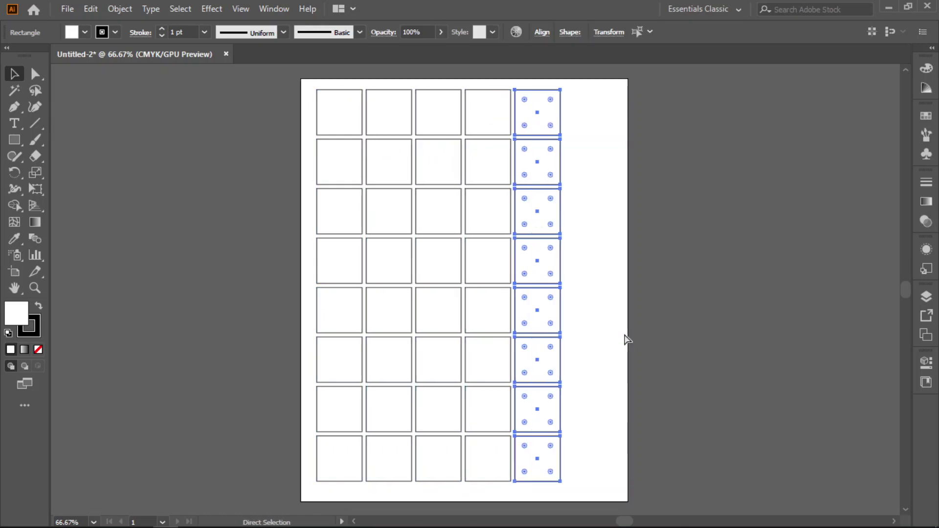
{"action": "left_click", "coordinate": [623, 295]}
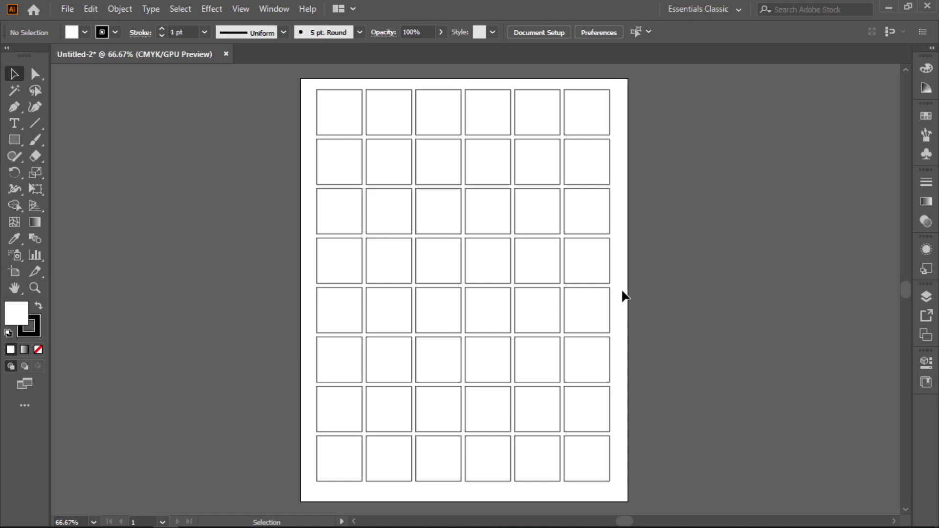
Step: Select every square in the grid, clear the selection, and reselect the whole grid by enclosing it
{"action": "key", "text": "ctrl"}
{"action": "key", "text": "ctrl+a"}
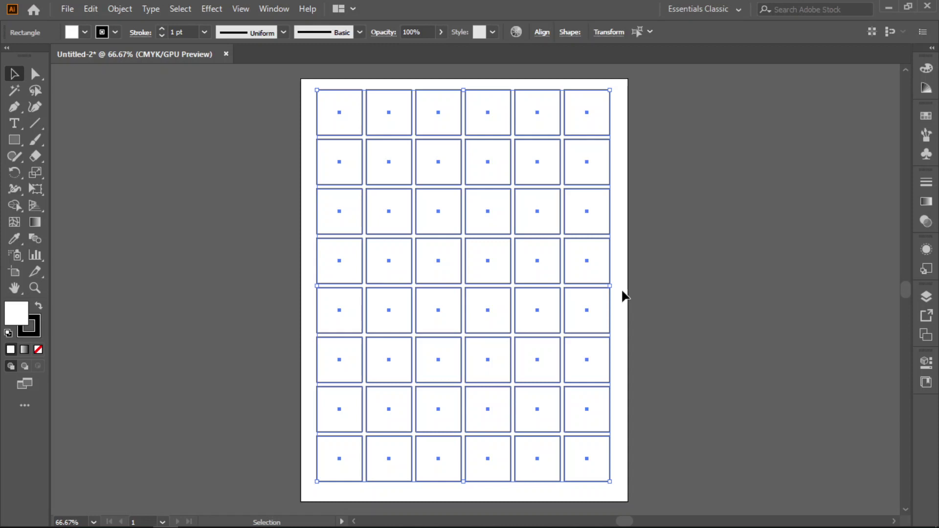
{"action": "left_click", "coordinate": [623, 293]}
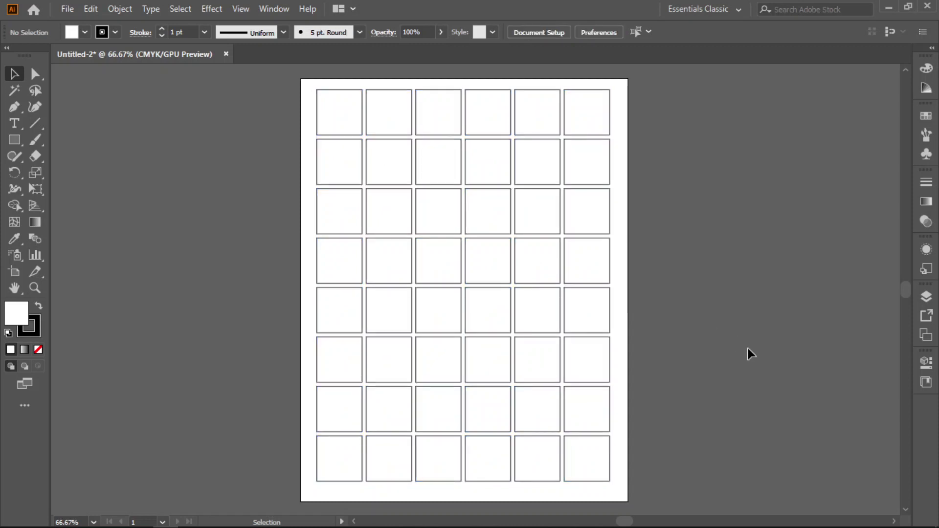
{"action": "left_click", "coordinate": [14, 74]}
{"action": "left_click_drag", "start_coordinate": [306, 80], "coordinate": [616, 495]}
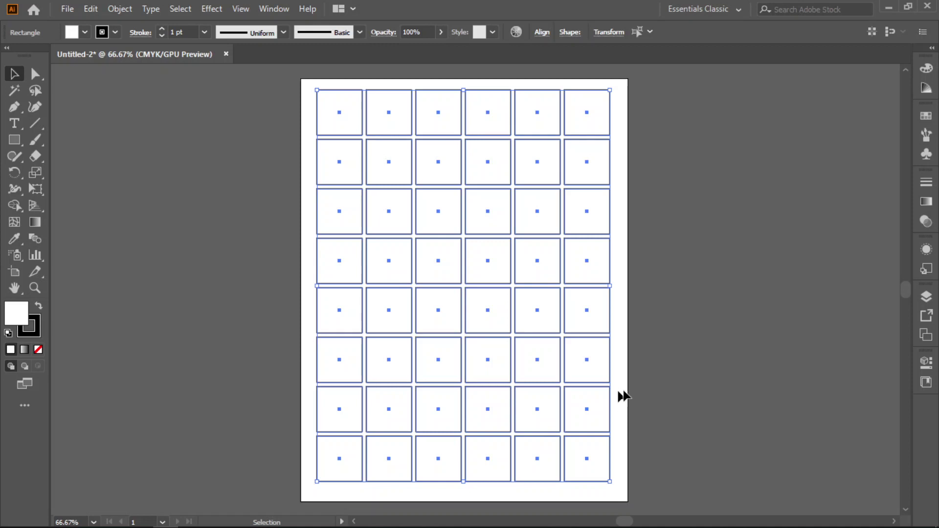
Step: Undo all column and row duplications of the grid and delete the one remaining square
{"action": "key", "text": "ctrl+z"}
{"action": "key", "text": "ctrl+z"}
{"action": "key", "text": "ctrl+z"}
{"action": "key", "text": "ctrl+z"}
{"action": "key", "text": "ctrl+z"}
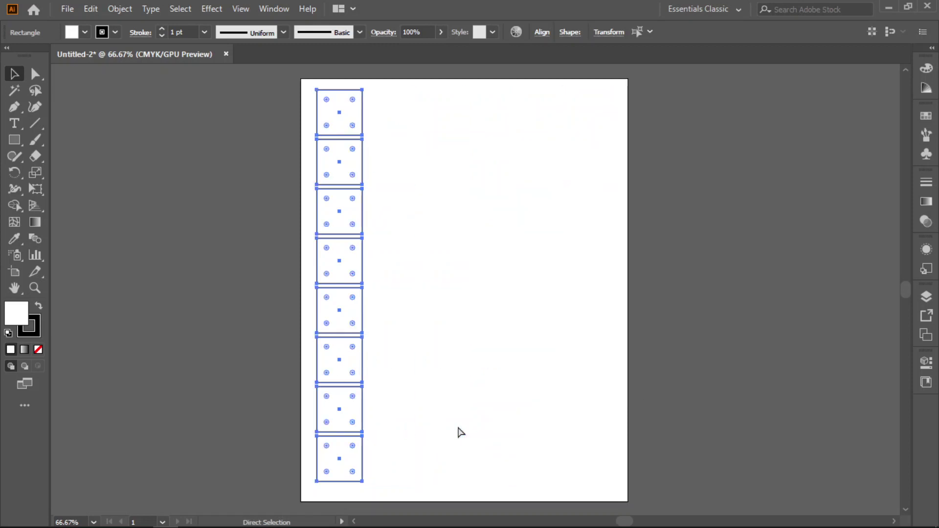
{"action": "key", "text": "ctrl+z"}
{"action": "key", "text": "ctrl+z"}
{"action": "key", "text": "ctrl+z"}
{"action": "key", "text": "ctrl+z"}
{"action": "key", "text": "ctrl+z"}
{"action": "key", "text": "ctrl+z"}
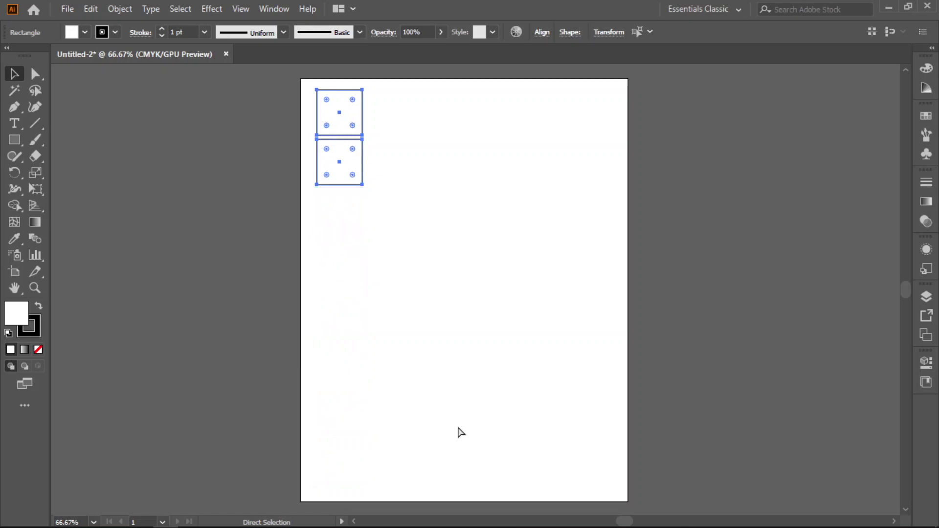
{"action": "key", "text": "ctrl+z"}
{"action": "left_click", "coordinate": [401, 284]}
{"action": "left_click", "coordinate": [337, 108]}
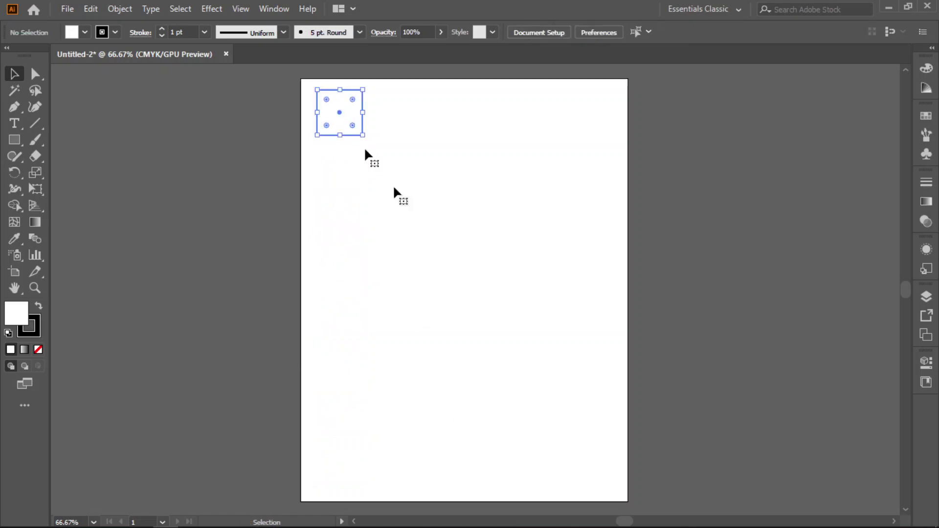
{"action": "key", "text": "Delete"}
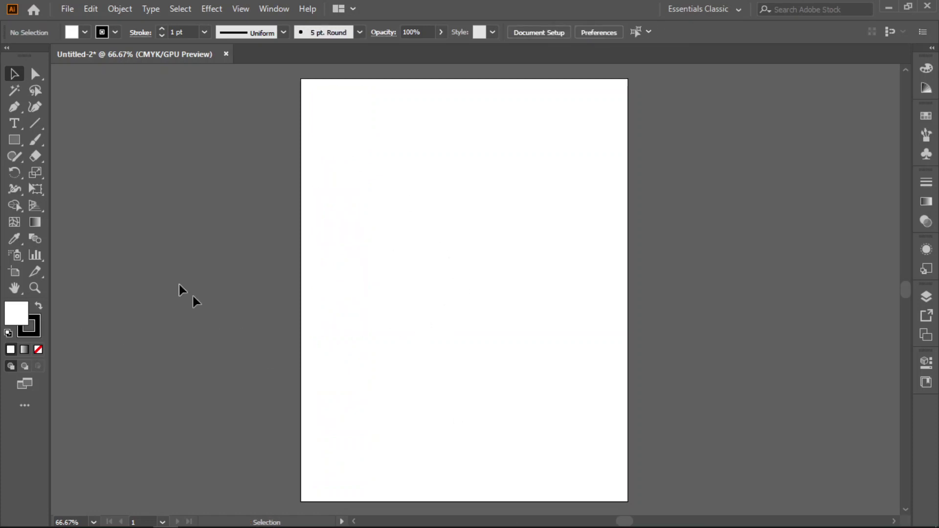
Step: Draw a small flat-topped hexagon near the artboard's upper-left corner with the Polygon tool and deselect it
{"action": "left_click", "coordinate": [15, 140]}
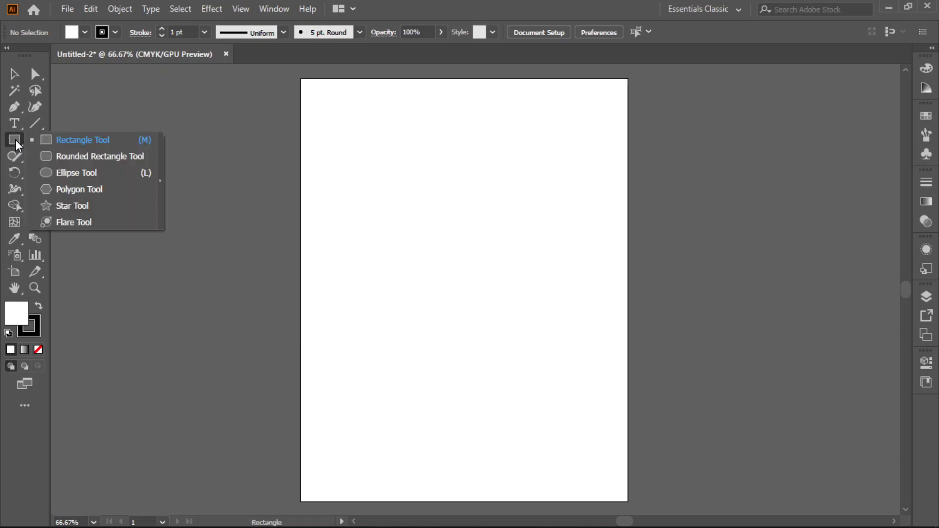
{"action": "left_click", "coordinate": [96, 190]}
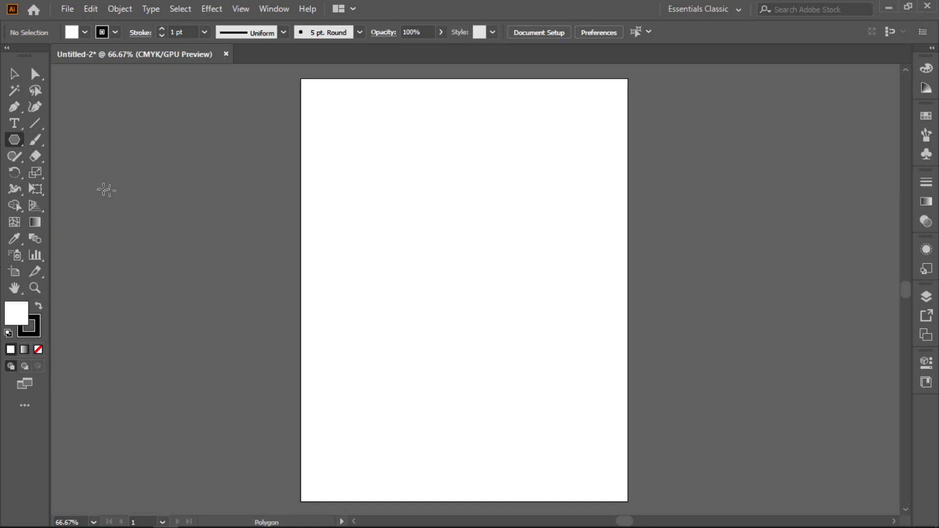
{"action": "left_click_drag", "start_coordinate": [330, 109], "coordinate": [338, 128]}
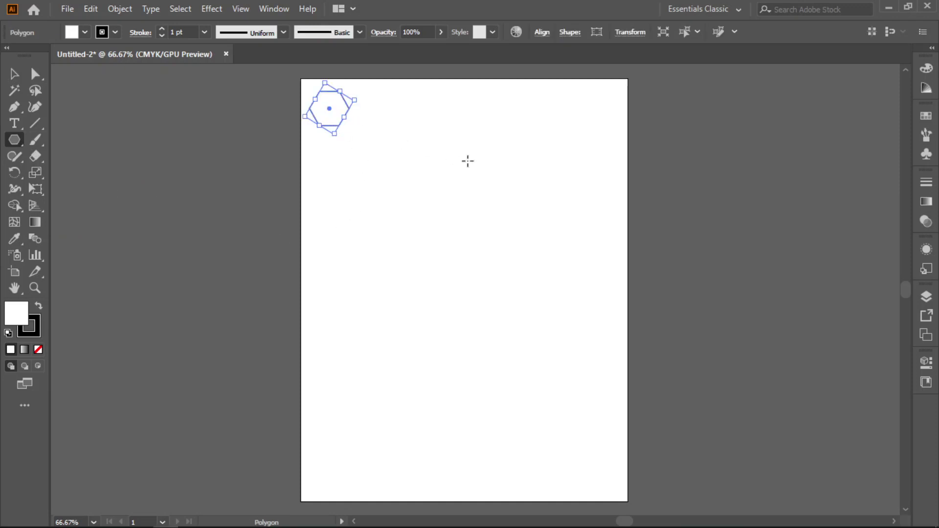
{"action": "left_click", "coordinate": [15, 75]}
{"action": "left_click", "coordinate": [354, 143]}
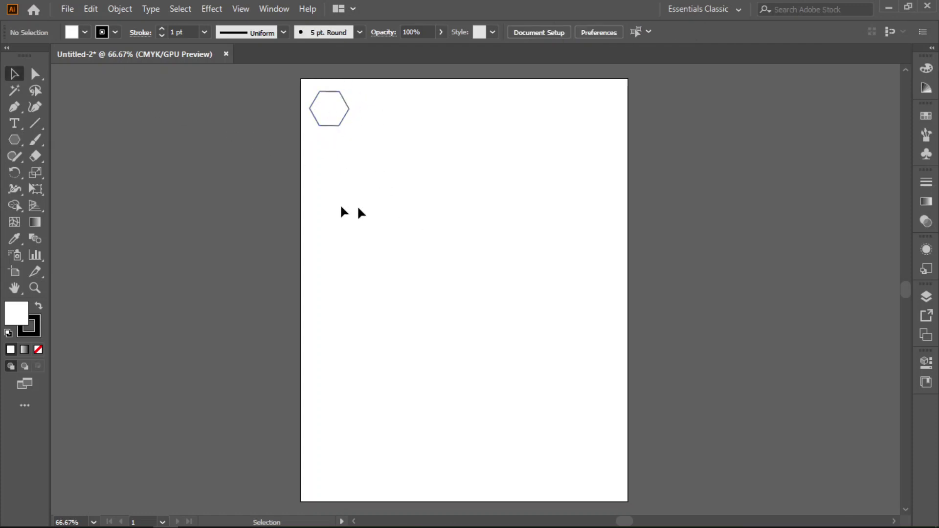
{"action": "left_click", "coordinate": [14, 140]}
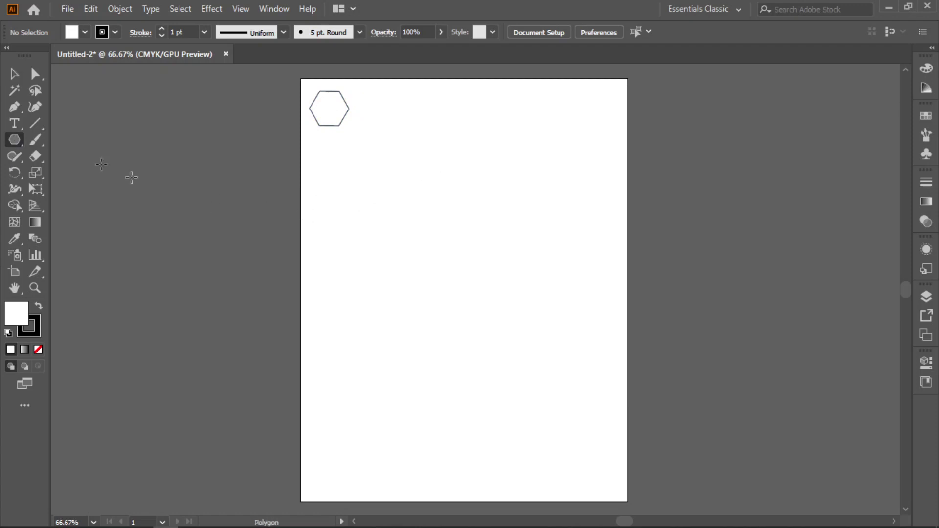
{"action": "left_click", "coordinate": [390, 164]}
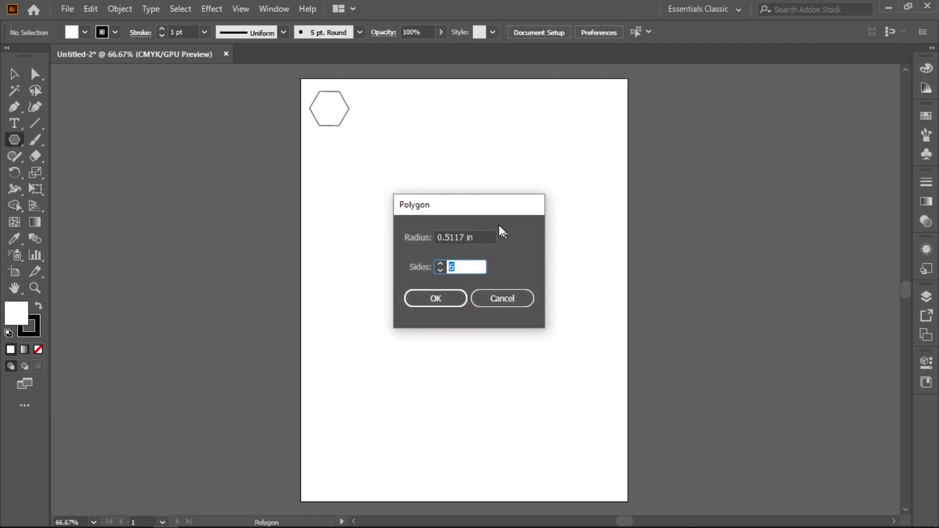
{"action": "left_click_drag", "start_coordinate": [474, 208], "coordinate": [480, 181]}
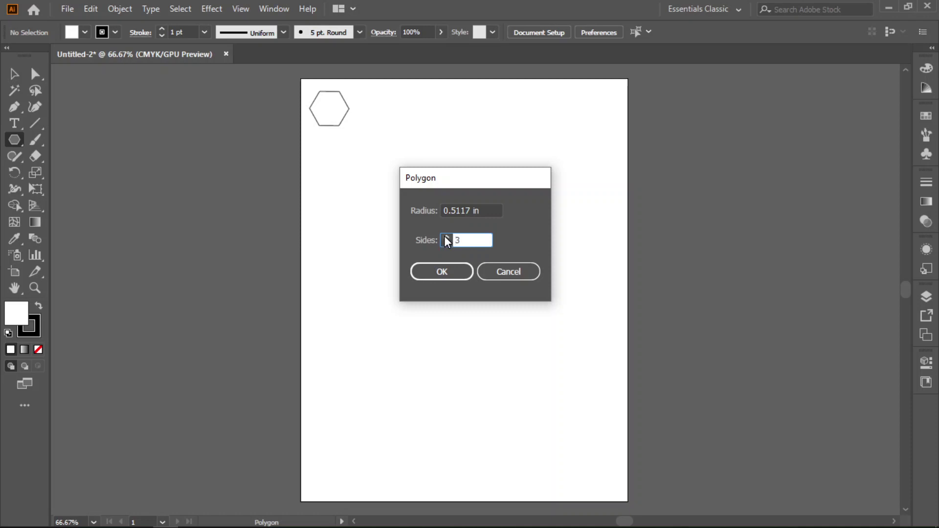
{"action": "left_click", "coordinate": [508, 272]}
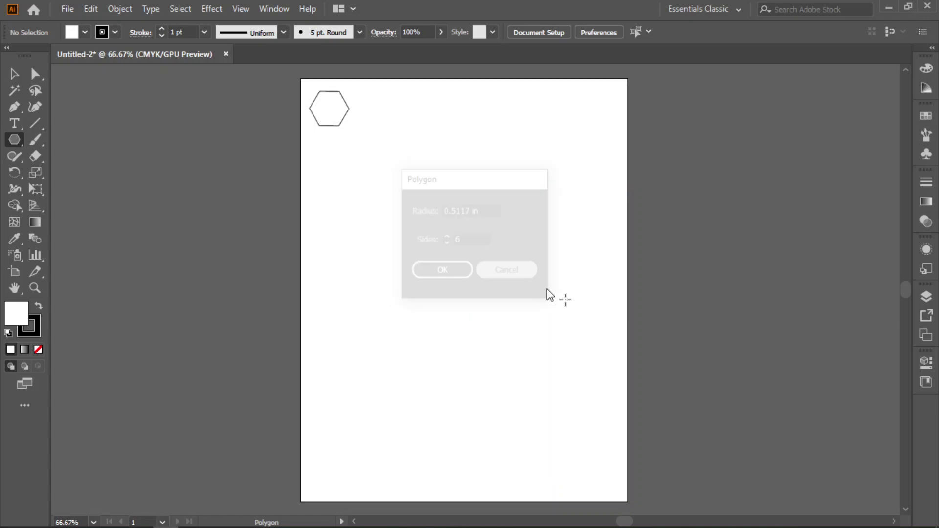
Step: Duplicate the hexagon straight down with a small gap and repeat the duplication to make a column of eleven hexagons
{"action": "left_click", "coordinate": [14, 73]}
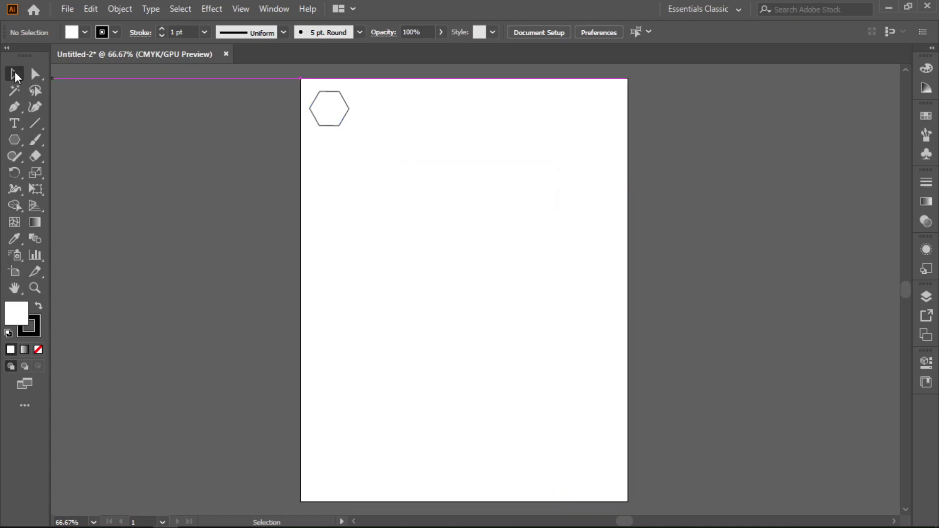
{"action": "left_click", "coordinate": [331, 122]}
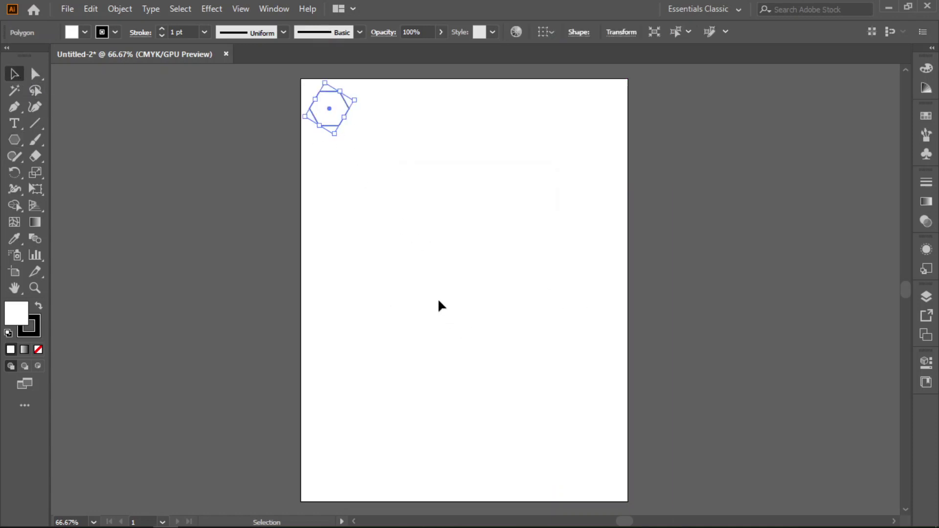
{"action": "left_click_drag", "start_coordinate": [333, 120], "coordinate": [329, 152]}
{"action": "key", "text": "a"}
{"action": "key", "text": "ctrl+d"}
{"action": "key", "text": "ctrl+d"}
{"action": "key", "text": "ctrl+d"}
{"action": "key", "text": "ctrl+d"}
{"action": "key", "text": "ctrl+d"}
{"action": "key", "text": "ctrl+d"}
{"action": "key", "text": "ctrl+d"}
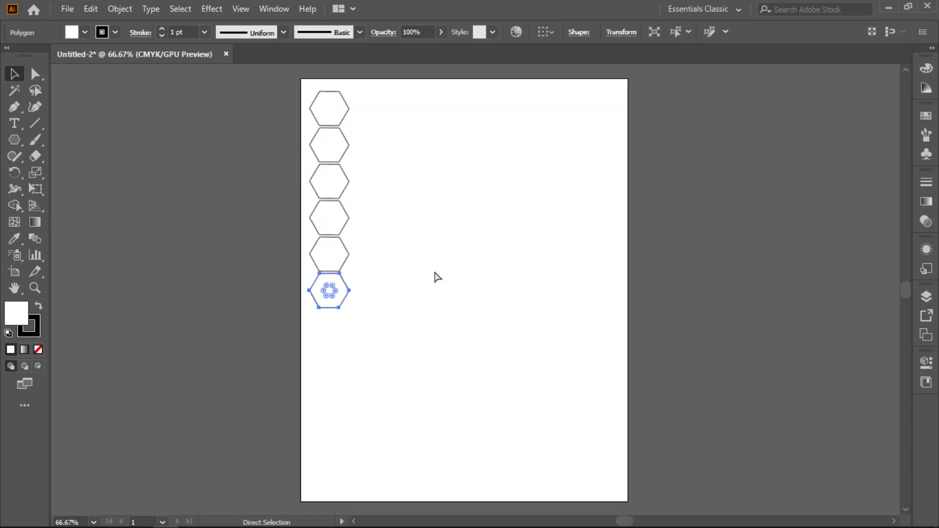
{"action": "key", "text": "ctrl+d"}
{"action": "key", "text": "ctrl+d"}
{"action": "key", "text": "v"}
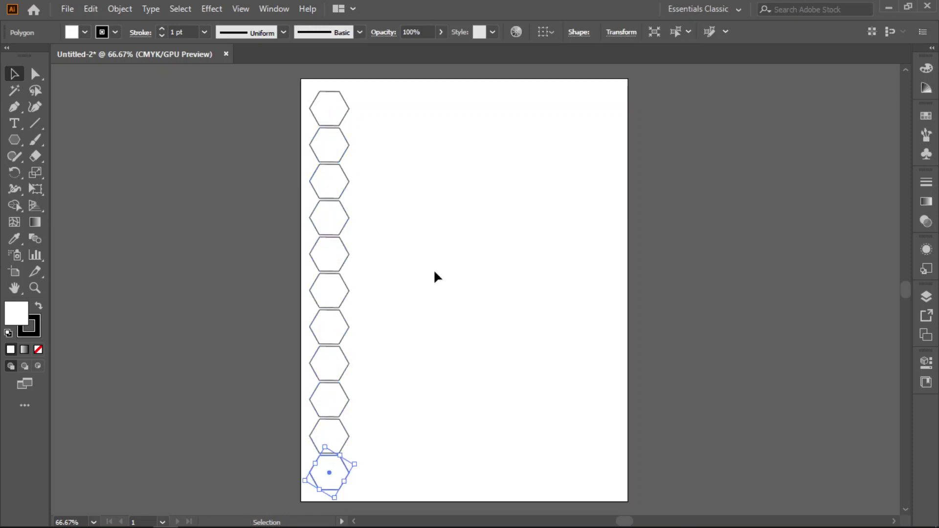
Step: Select the entire hexagon column and duplicate it diagonally up and to the right so the two columns interlock with a small gap
{"action": "left_click", "coordinate": [475, 295]}
{"action": "left_click_drag", "start_coordinate": [373, 93], "coordinate": [352, 475]}
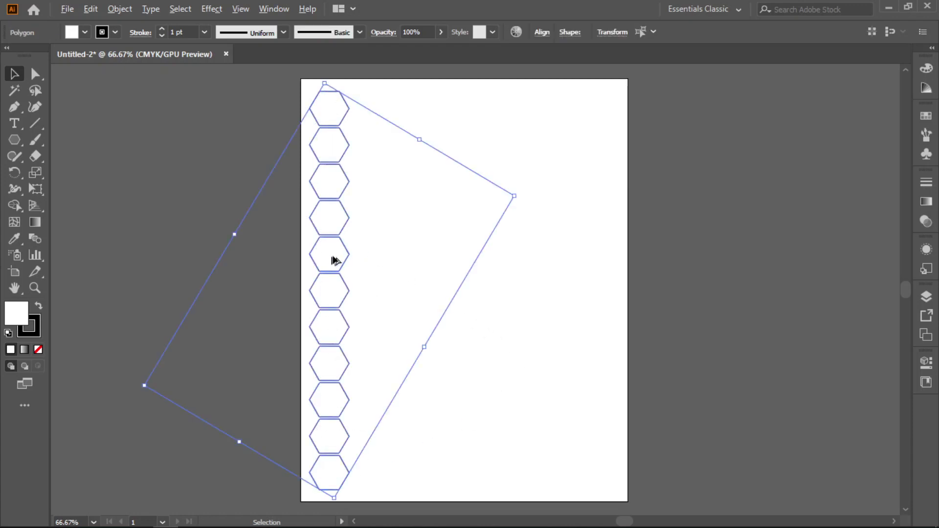
{"action": "left_click_drag", "start_coordinate": [333, 258], "coordinate": [377, 239]}
{"action": "key", "text": "alt+shift"}
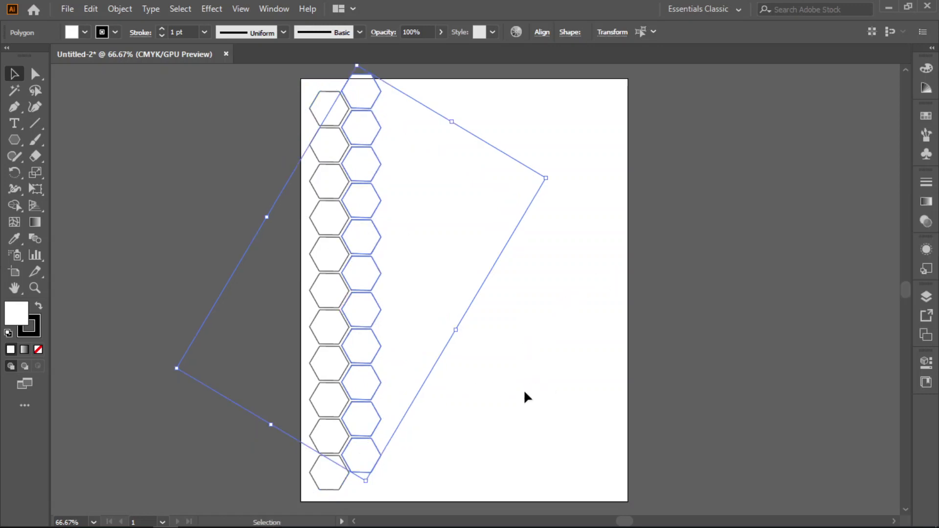
{"action": "left_click", "coordinate": [524, 394]}
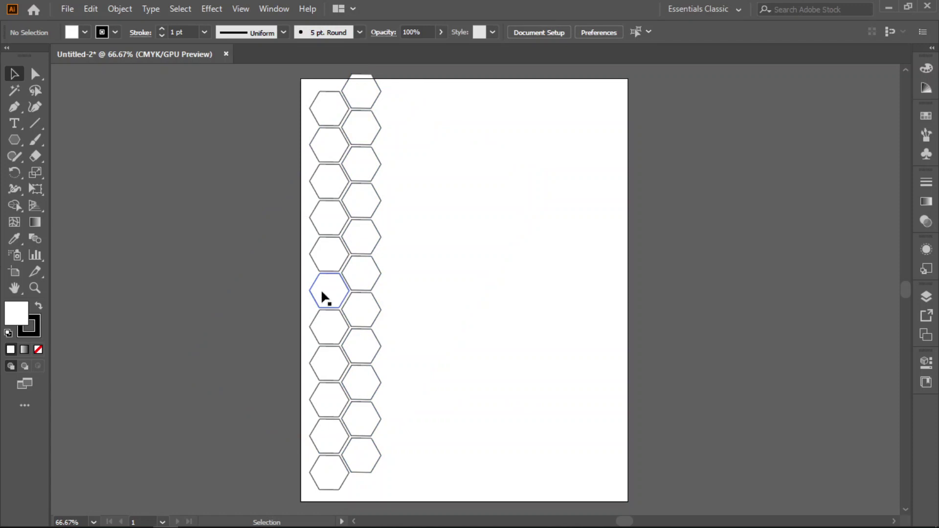
Step: Examine the gaps between the two hexagon columns at 400% with the Zoom tool and return to the full artboard at 66.67%
{"action": "left_click", "coordinate": [35, 287]}
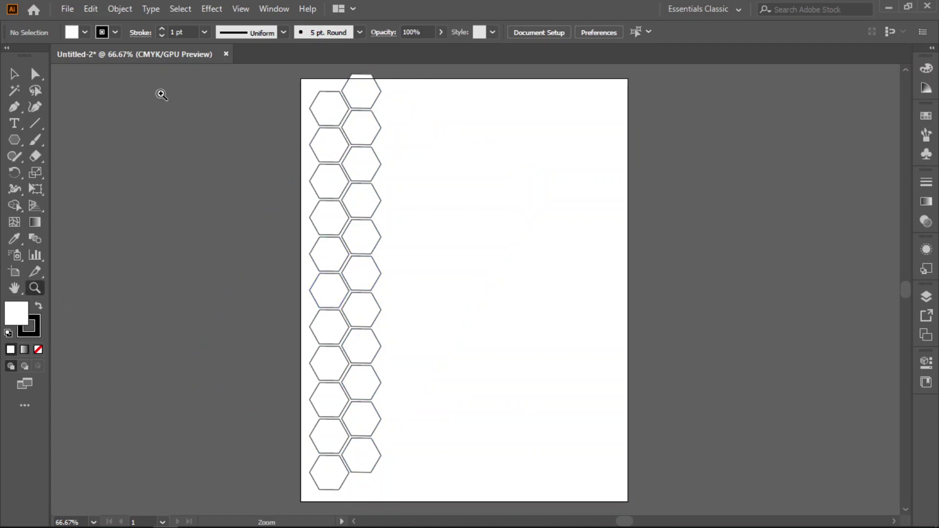
{"action": "left_click", "coordinate": [353, 237]}
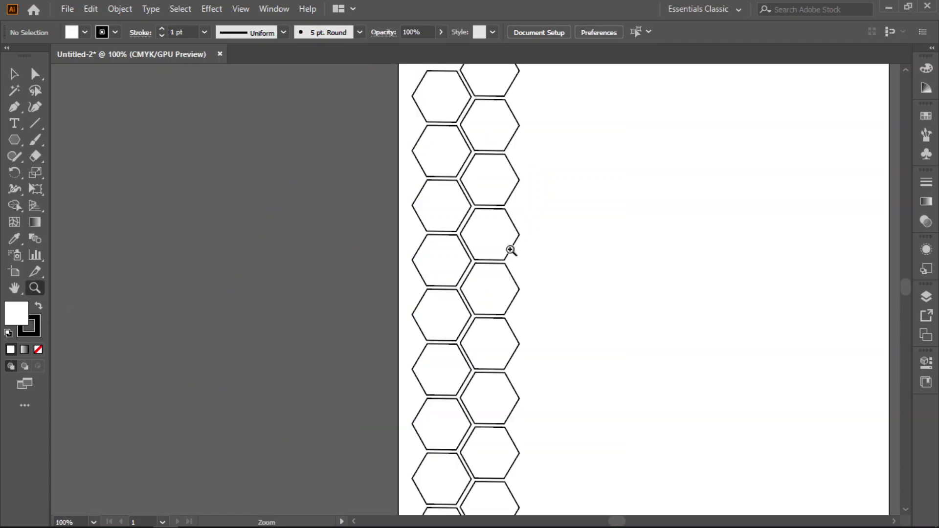
{"action": "left_click", "coordinate": [507, 248]}
{"action": "left_click", "coordinate": [482, 258]}
{"action": "left_click", "coordinate": [444, 268]}
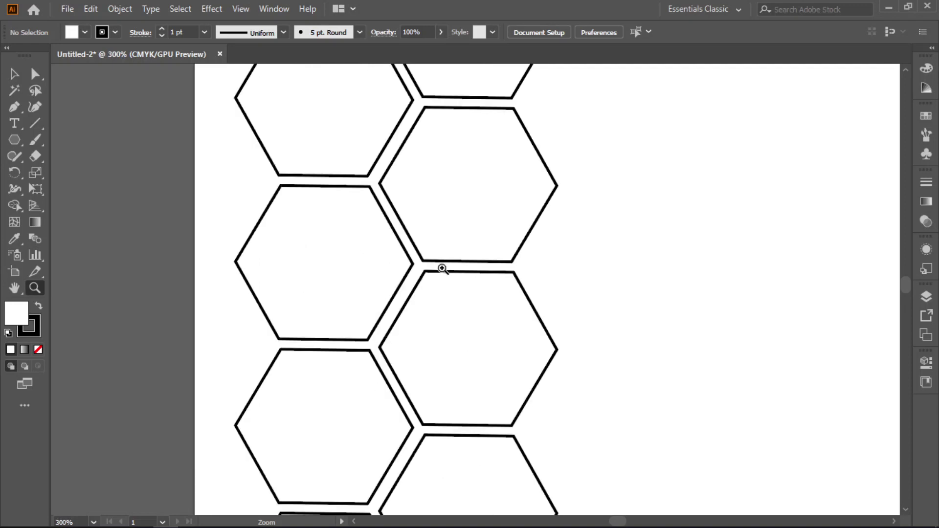
{"action": "left_click", "coordinate": [442, 237]}
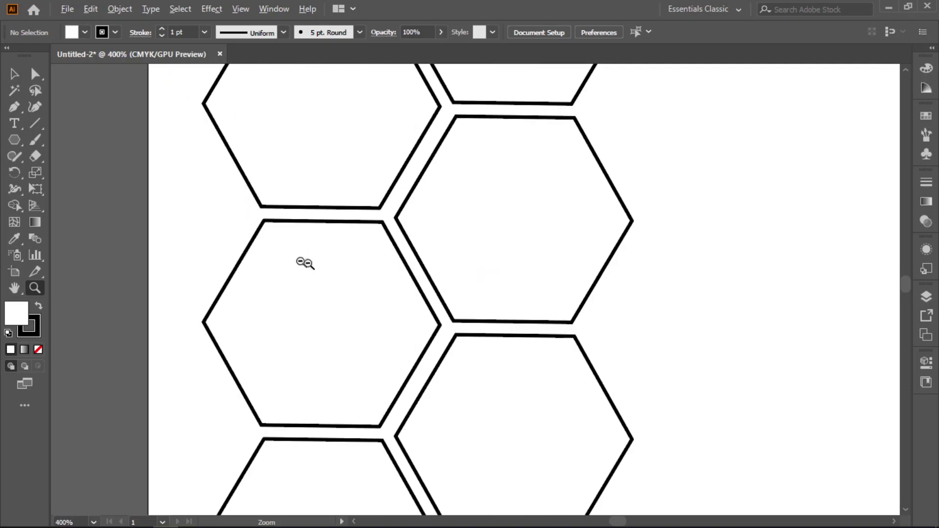
{"action": "left_click", "coordinate": [338, 265], "text": "alt"}
{"action": "left_click", "coordinate": [337, 265], "text": "alt"}
{"action": "left_click", "coordinate": [665, 308], "text": "alt"}
{"action": "left_click", "coordinate": [507, 295], "text": "alt"}
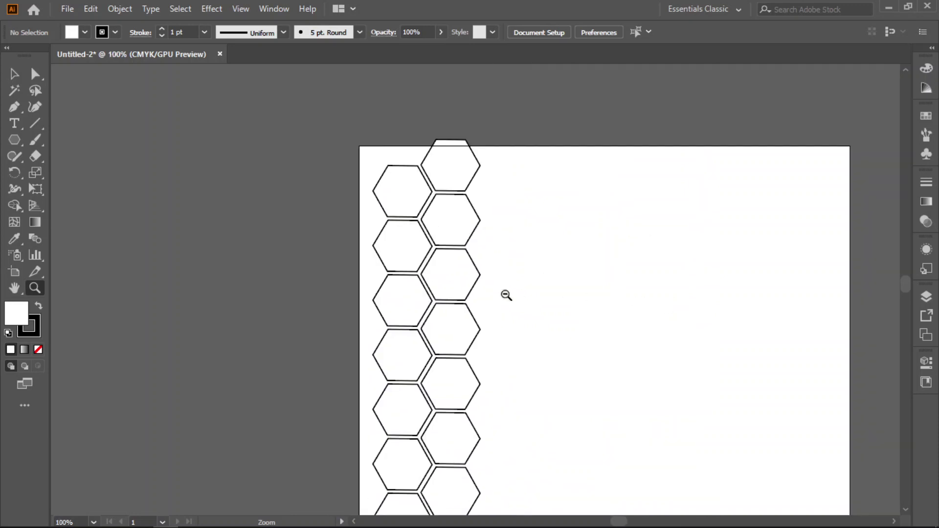
{"action": "left_click", "coordinate": [476, 353], "text": "alt"}
{"action": "scroll", "coordinate": [477, 354], "scroll_direction": "down", "scroll_amount": 2}
{"action": "left_click_drag", "start_coordinate": [585, 352], "coordinate": [509, 341]}
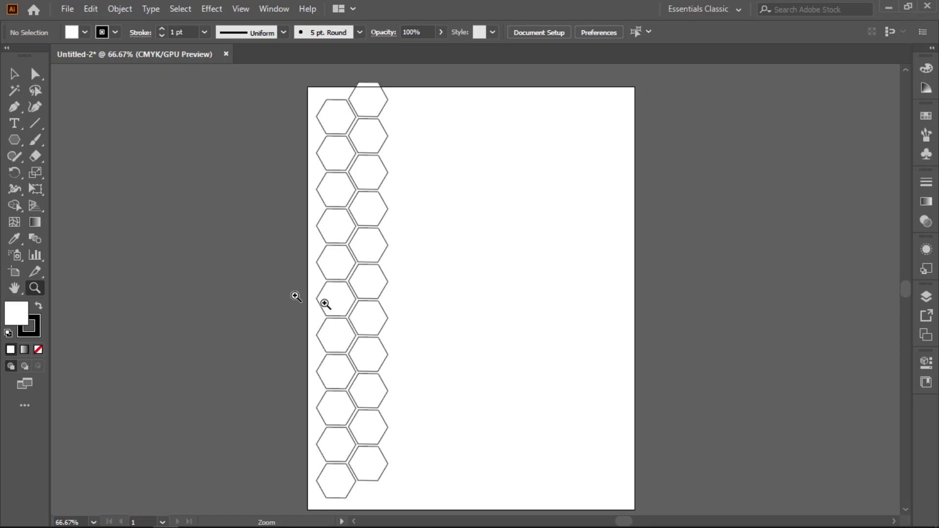
Step: Switch to the Selection tool and view the hexagon columns alternately at 100% and 66.67% zoom
{"action": "left_click", "coordinate": [15, 74]}
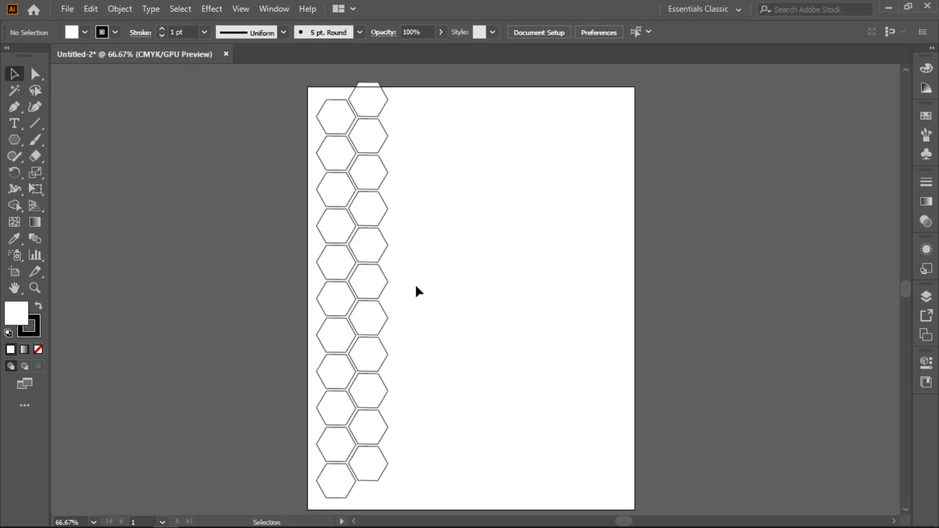
{"action": "scroll", "coordinate": [417, 289], "scroll_direction": "up", "scroll_amount": 1}
{"action": "scroll", "coordinate": [416, 293], "scroll_direction": "down", "scroll_amount": 1}
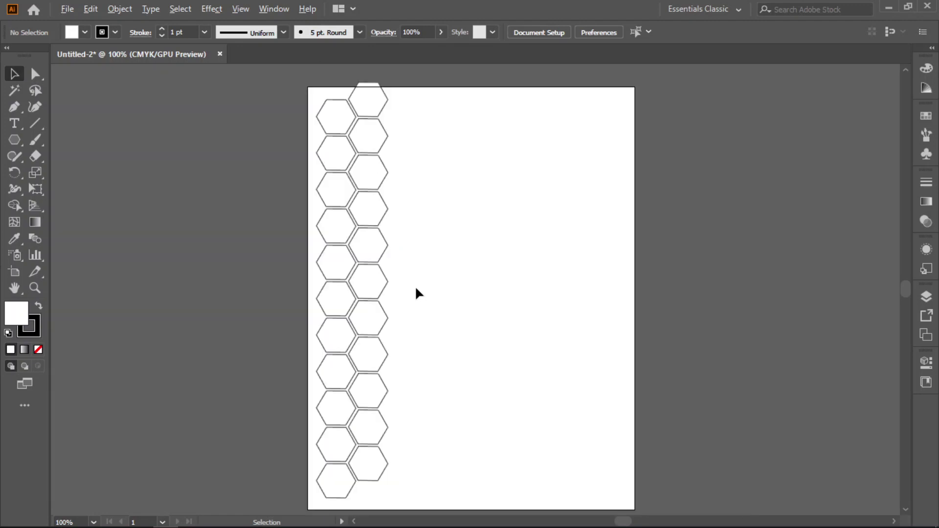
{"action": "scroll", "coordinate": [416, 292], "scroll_direction": "up", "scroll_amount": 1}
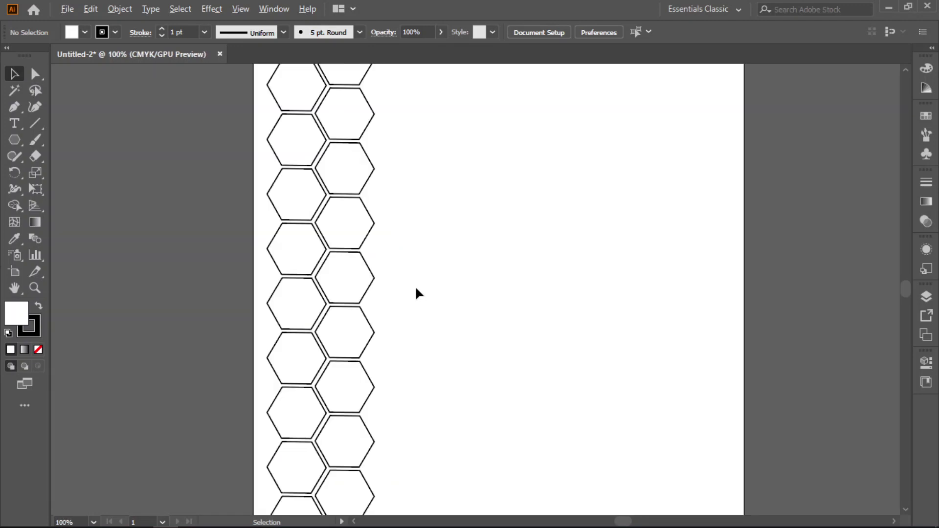
{"action": "scroll", "coordinate": [417, 292], "scroll_direction": "down", "scroll_amount": 1}
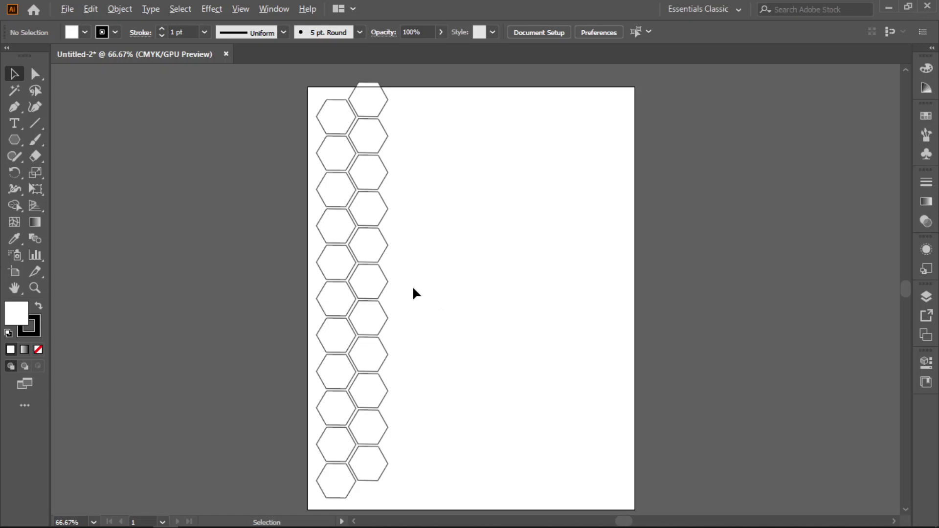
{"action": "scroll", "coordinate": [414, 290], "scroll_direction": "up", "scroll_amount": 1}
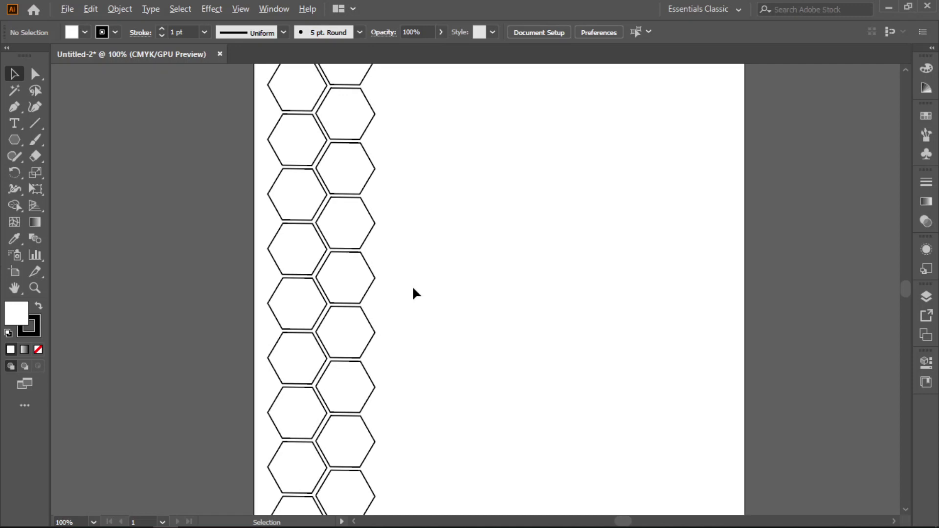
Step: Select the whole second hexagon column and move it slightly left to narrow its gap with the first column
{"action": "scroll", "coordinate": [414, 290], "scroll_direction": "down", "scroll_amount": 1}
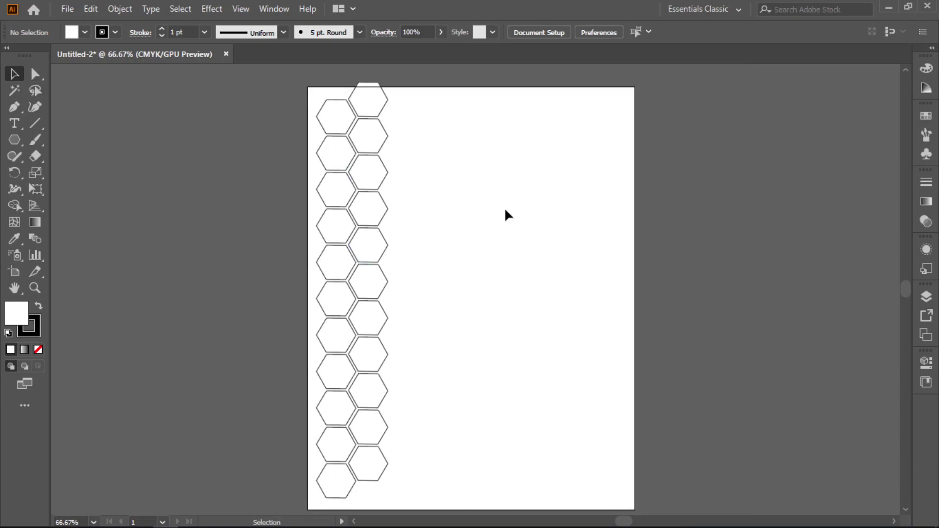
{"action": "left_click_drag", "start_coordinate": [404, 88], "coordinate": [371, 488]}
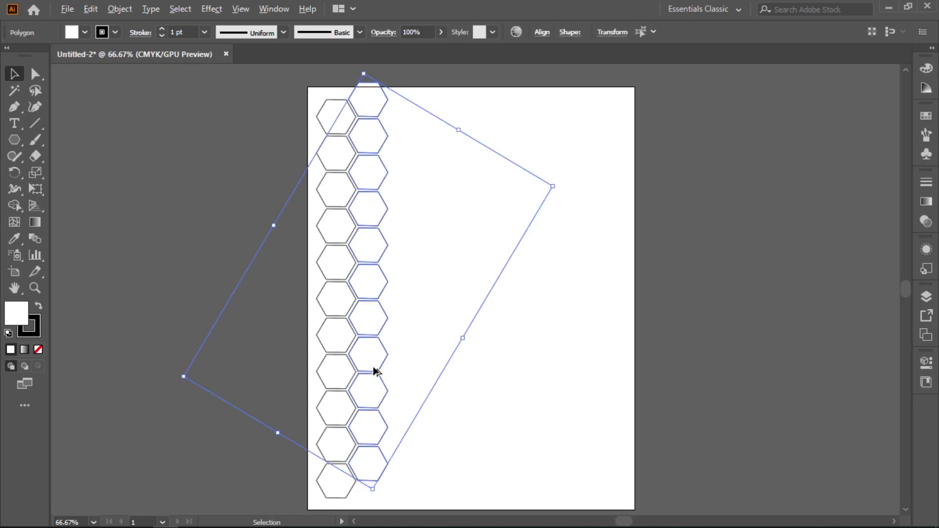
{"action": "scroll", "coordinate": [375, 372], "scroll_direction": "up", "scroll_amount": 2}
{"action": "scroll", "coordinate": [375, 372], "scroll_direction": "up", "scroll_amount": 1}
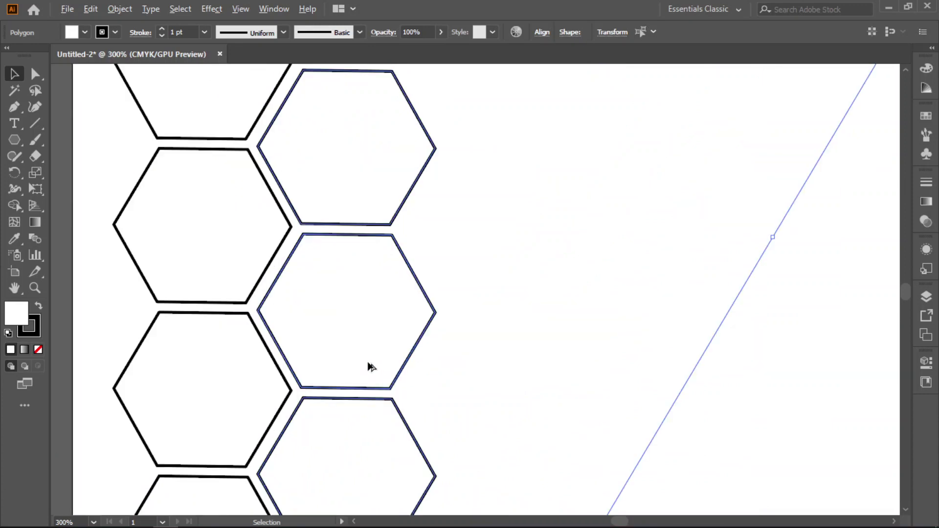
{"action": "scroll", "coordinate": [371, 367], "scroll_direction": "up", "scroll_amount": 1}
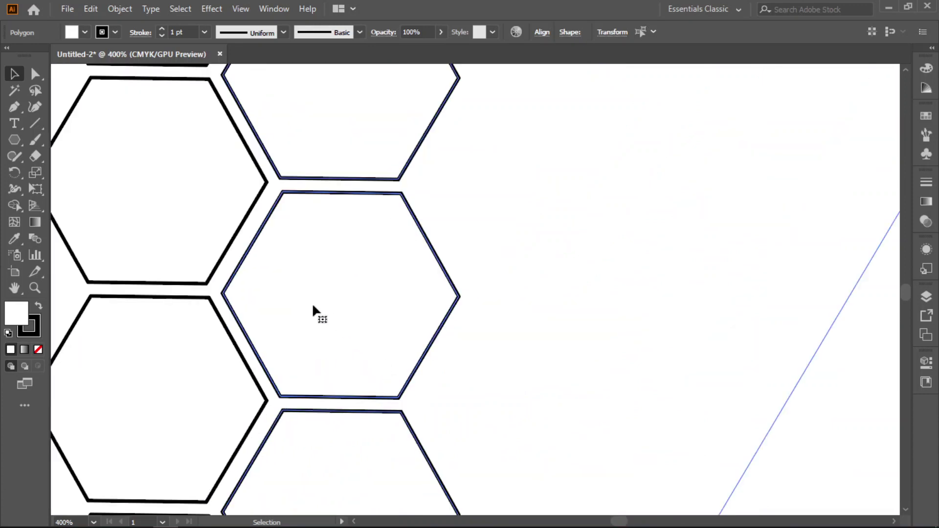
{"action": "left_click_drag", "start_coordinate": [332, 312], "coordinate": [325, 309]}
{"action": "key", "text": "alt"}
{"action": "scroll", "coordinate": [406, 347], "scroll_direction": "down", "scroll_amount": 5}
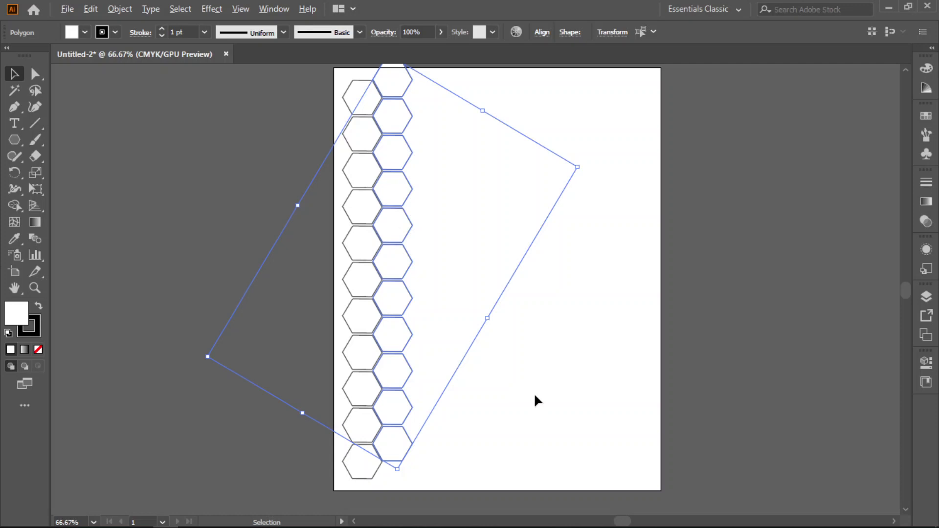
{"action": "key", "text": "space"}
{"action": "left_click_drag", "start_coordinate": [566, 354], "coordinate": [543, 370]}
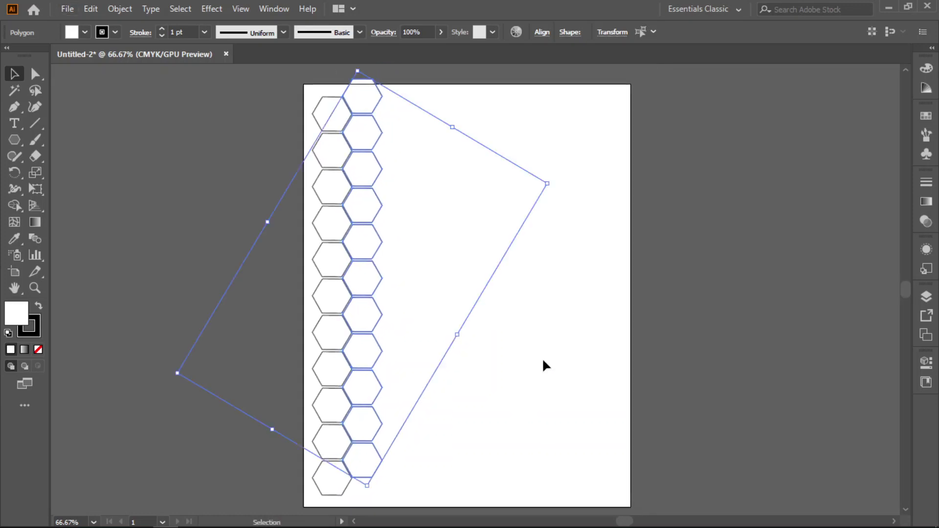
Step: Delete the top hexagon of the second column that sticks out above the artboard
{"action": "left_click", "coordinate": [542, 364]}
{"action": "left_click", "coordinate": [362, 96]}
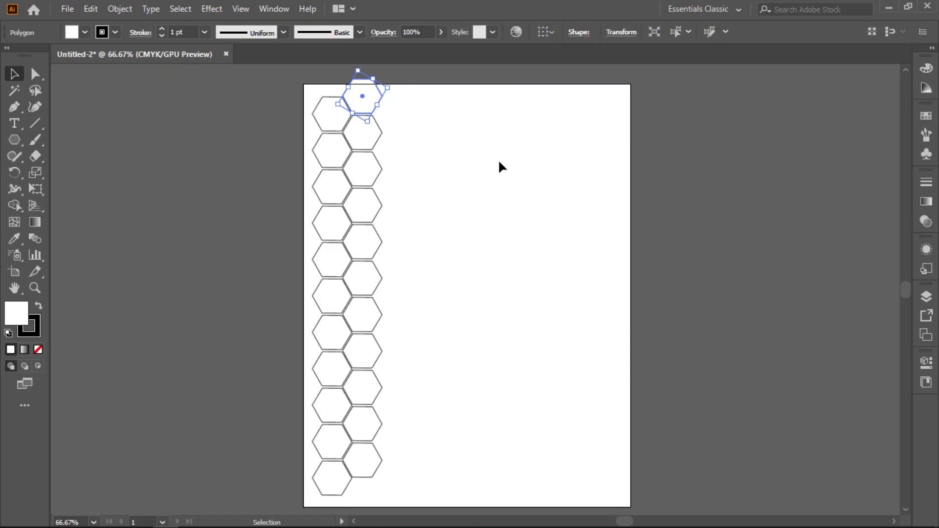
{"action": "key", "text": "Delete"}
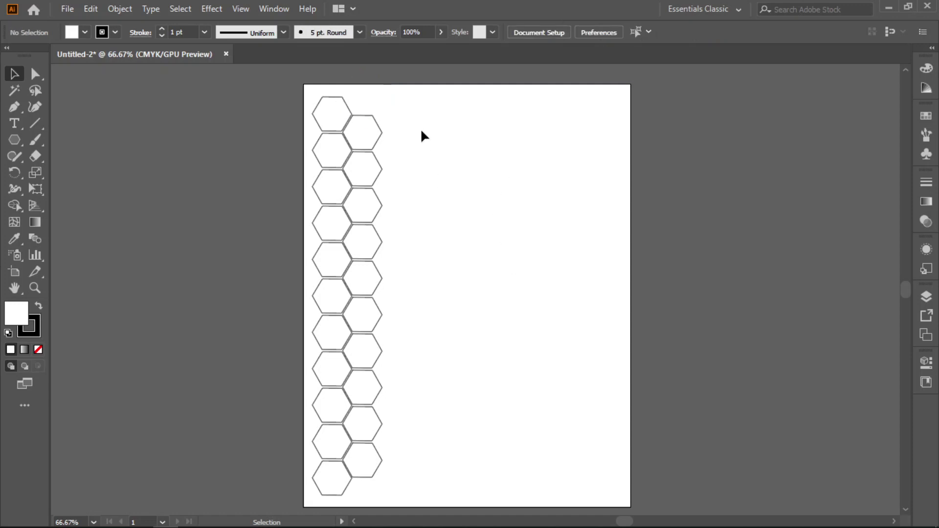
{"action": "left_click_drag", "start_coordinate": [401, 194], "coordinate": [319, 486]}
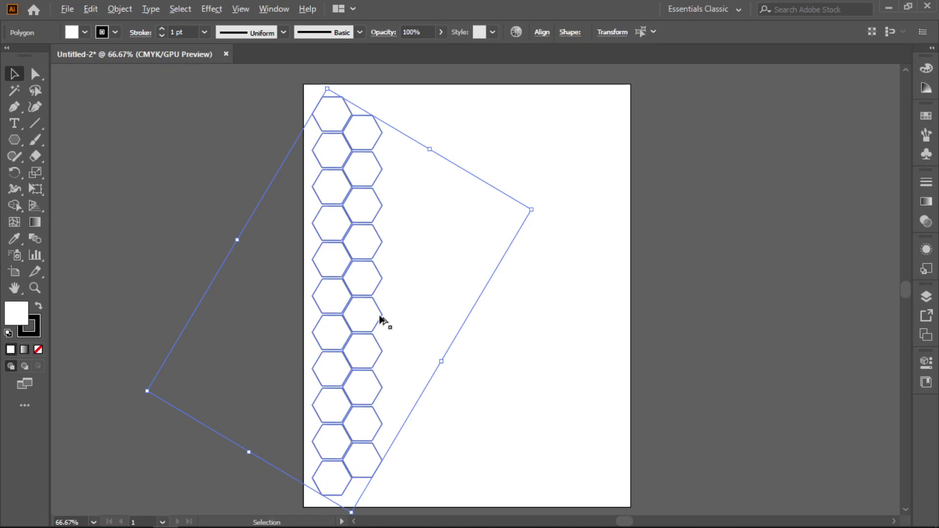
{"action": "left_click_drag", "start_coordinate": [365, 241], "coordinate": [377, 240]}
{"action": "key", "text": "ctrl+z"}
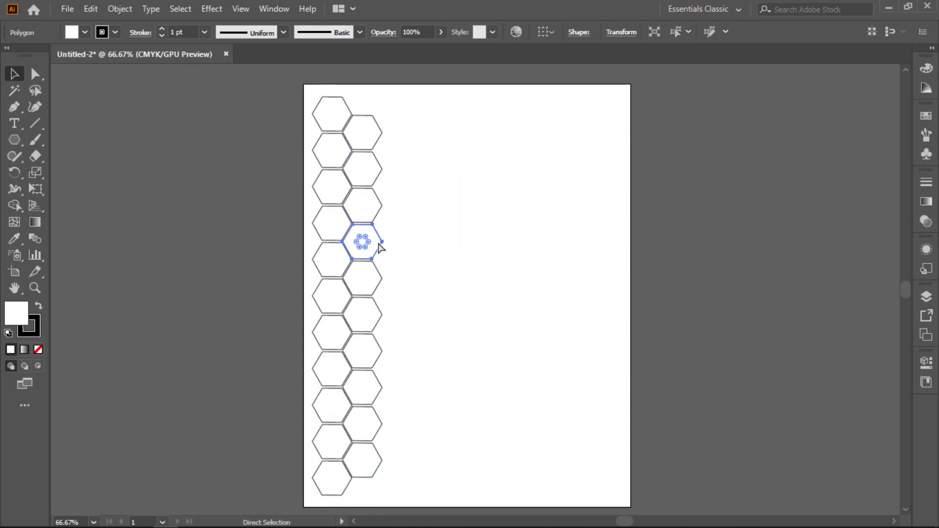
Step: Select both hexagon columns and duplicate them straight to the right so the copy interlocks with the originals
{"action": "left_click_drag", "start_coordinate": [419, 77], "coordinate": [330, 499]}
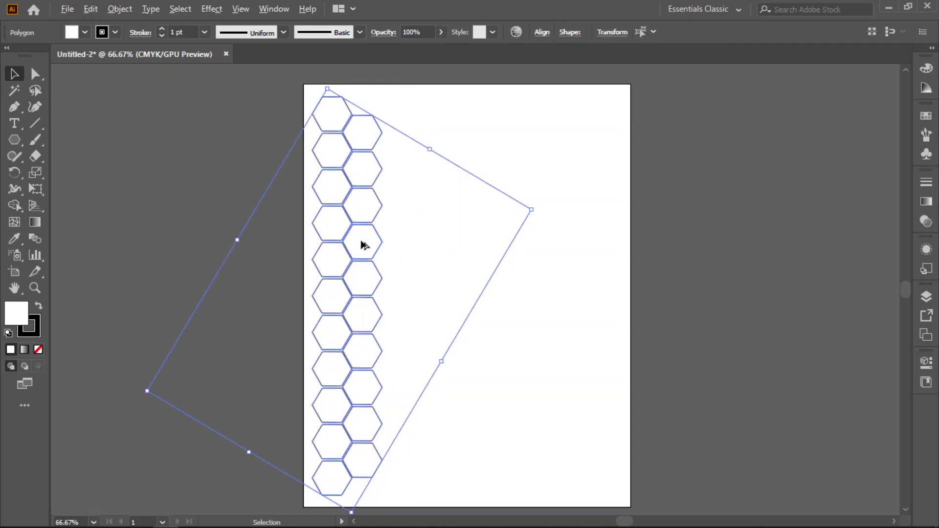
{"action": "left_click_drag", "start_coordinate": [366, 284], "coordinate": [425, 284]}
{"action": "left_click_drag", "start_coordinate": [513, 305], "coordinate": [513, 305]}
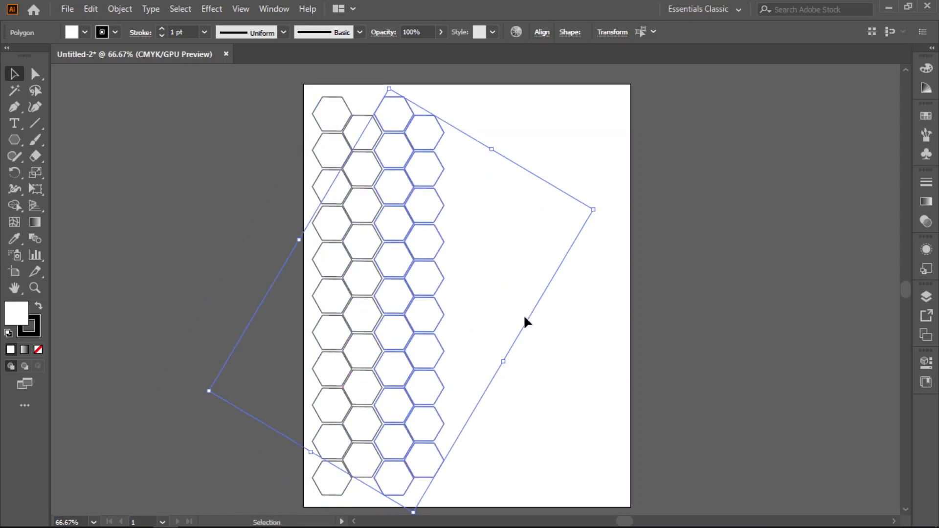
{"action": "left_click", "coordinate": [561, 362]}
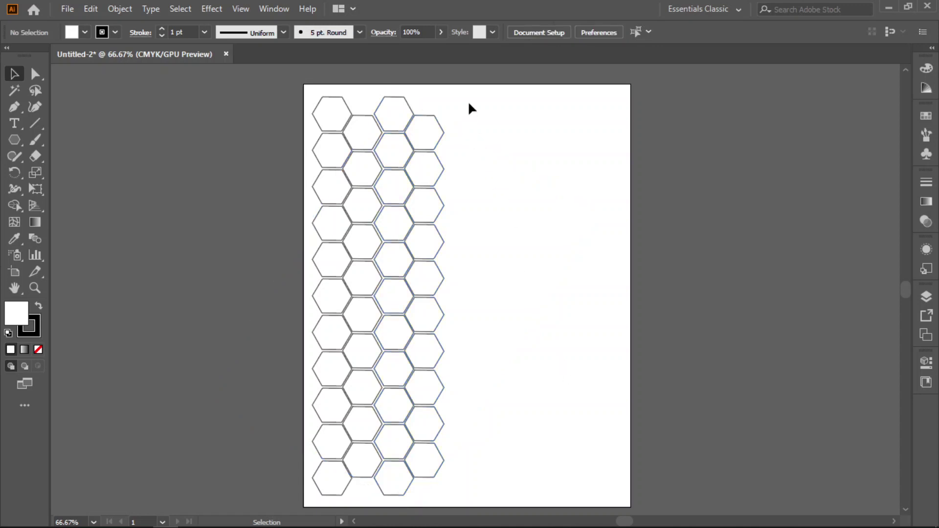
Step: Select the copied pair of columns and repeat the duplication three times to fill the artboard's width with ten columns
{"action": "key", "text": "a"}
{"action": "key", "text": "v"}
{"action": "left_click_drag", "start_coordinate": [469, 107], "coordinate": [387, 467]}
{"action": "key", "text": "a"}
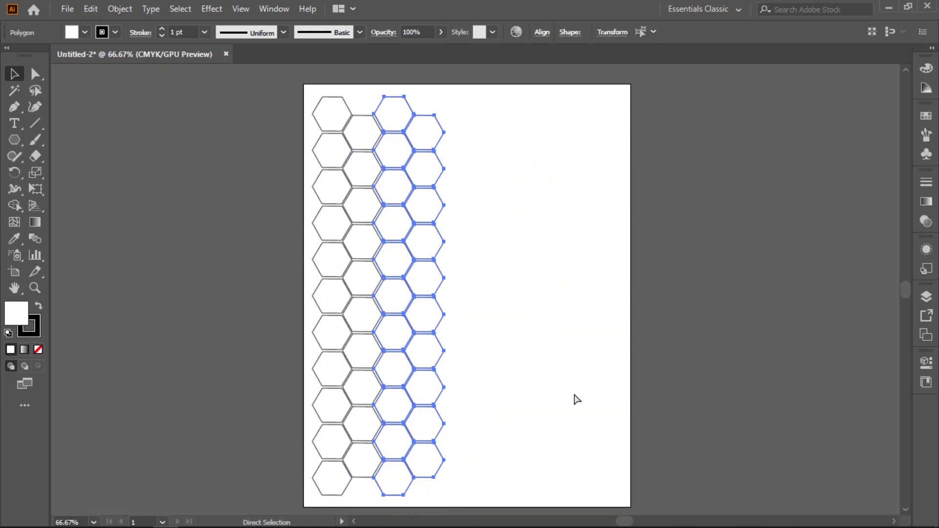
{"action": "key", "text": "ctrl+d"}
{"action": "key", "text": "ctrl+d"}
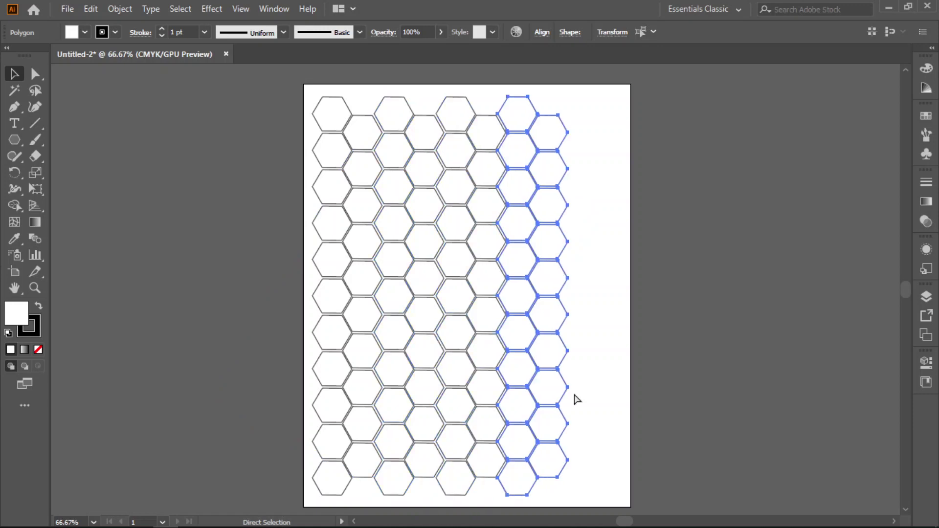
{"action": "key", "text": "ctrl+d"}
{"action": "key", "text": "v"}
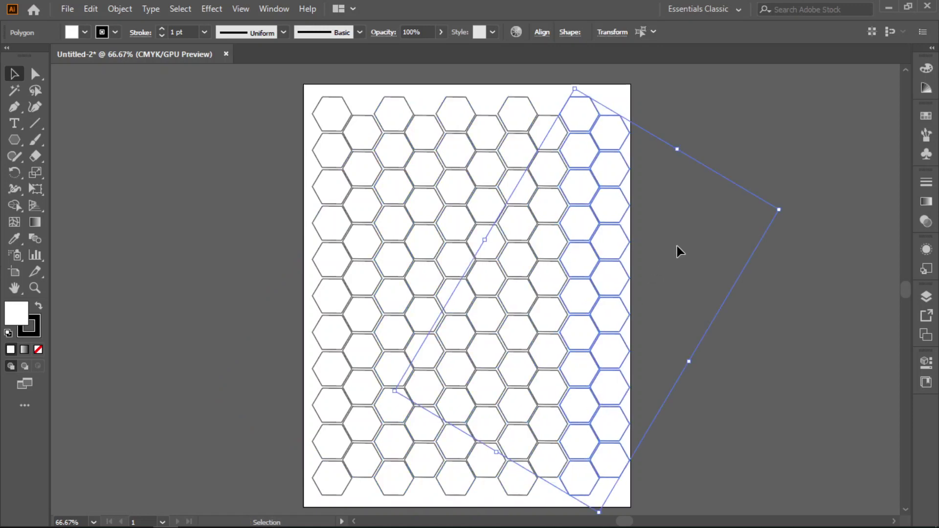
{"action": "left_click", "coordinate": [622, 506]}
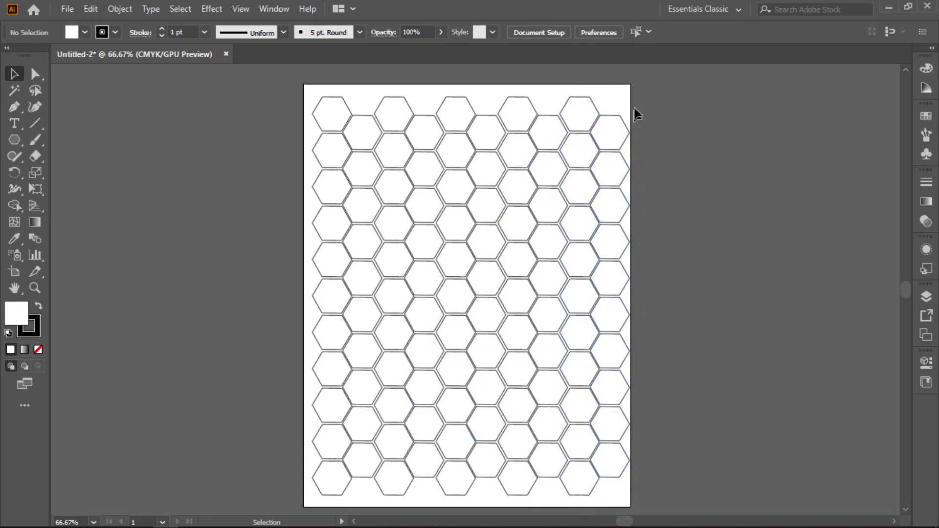
Step: Delete the rightmost hexagon column and move the remaining nine-column pattern slightly right to centre it on the artboard
{"action": "left_click_drag", "start_coordinate": [648, 104], "coordinate": [606, 480]}
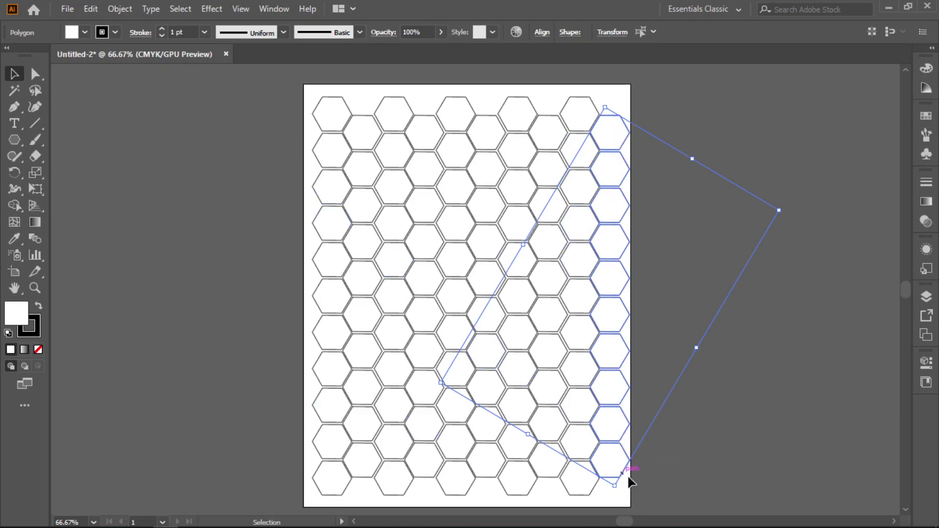
{"action": "key", "text": "Delete"}
{"action": "left_click_drag", "start_coordinate": [605, 86], "coordinate": [325, 499]}
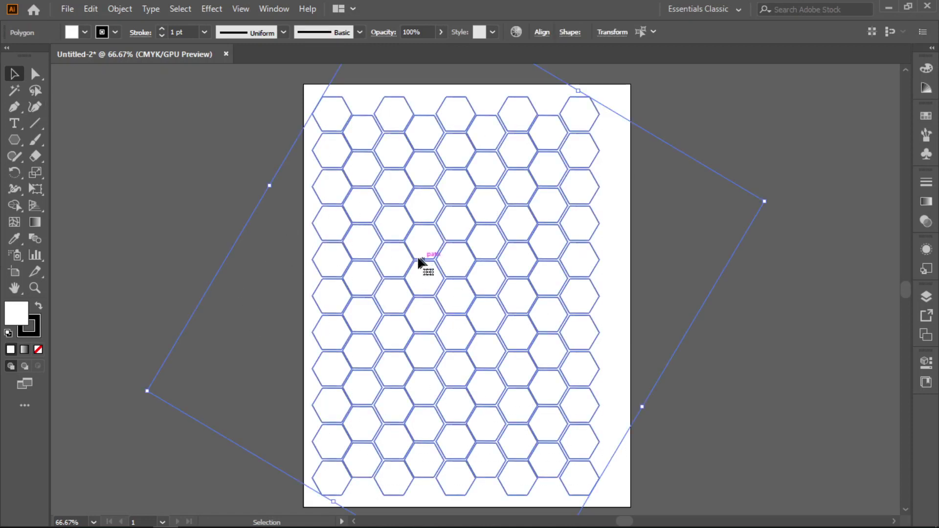
{"action": "left_click_drag", "start_coordinate": [456, 294], "coordinate": [468, 291]}
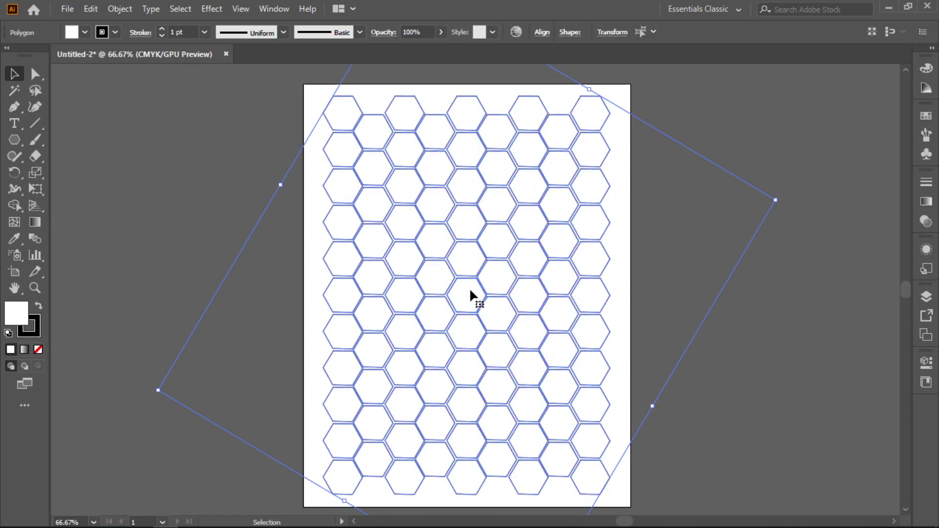
{"action": "left_click", "coordinate": [615, 320]}
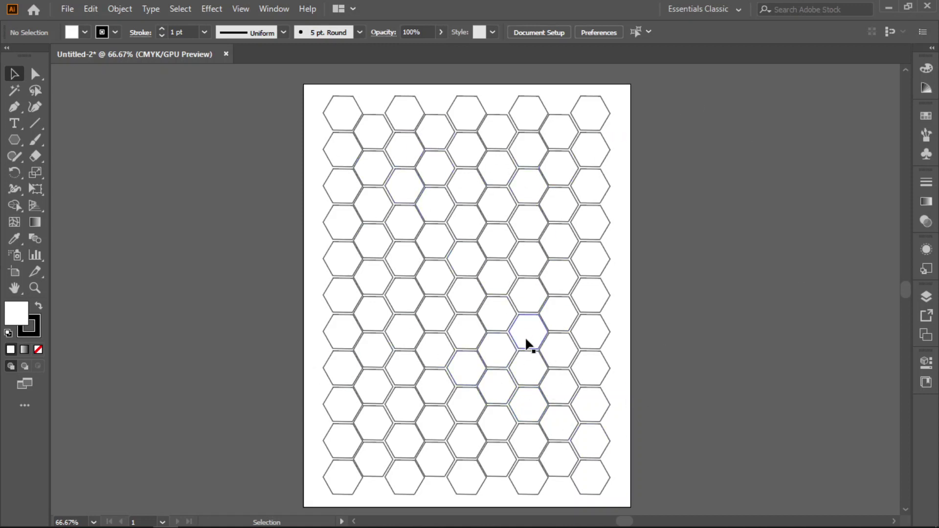
Step: Select all the hexagons with the stroke as the active colour attribute, and clear the selection
{"action": "key", "text": "a"}
{"action": "key", "text": "ctrl+a"}
{"action": "key", "text": "v"}
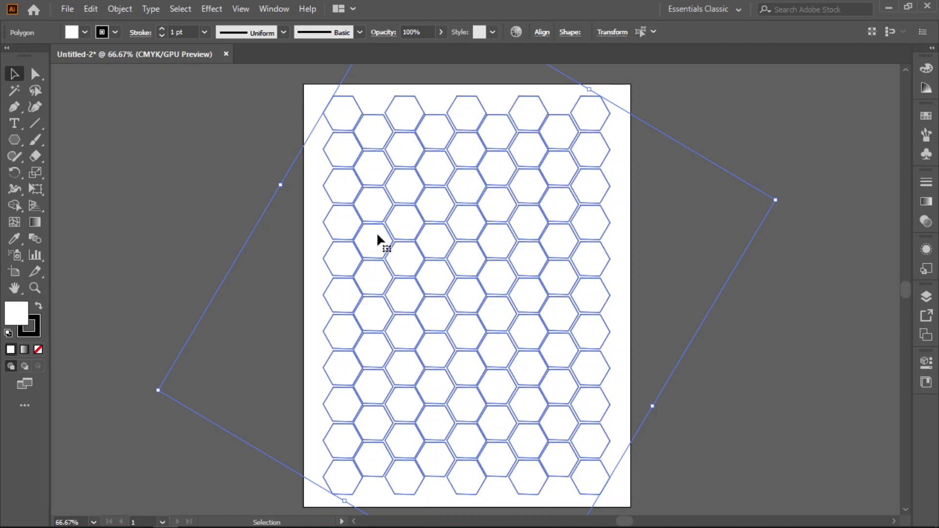
{"action": "left_click", "coordinate": [35, 333]}
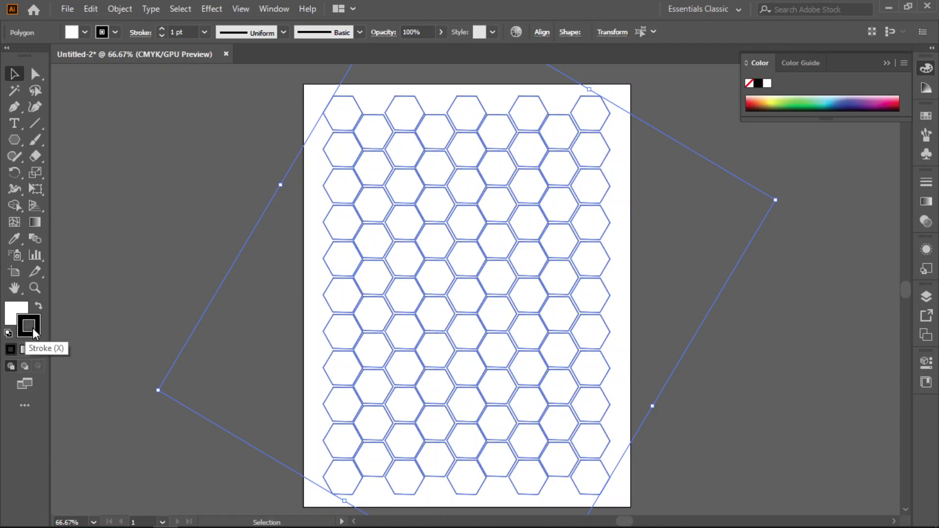
{"action": "key", "text": "a"}
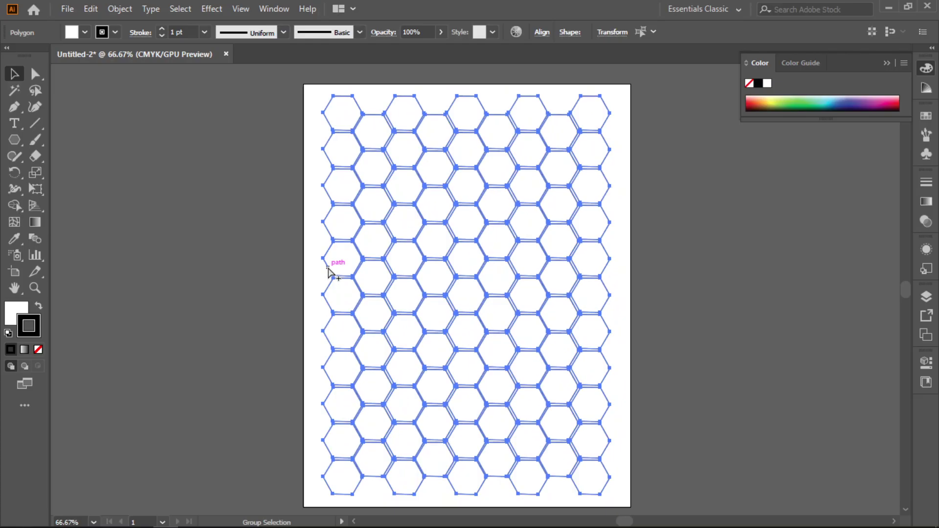
{"action": "key", "text": "v"}
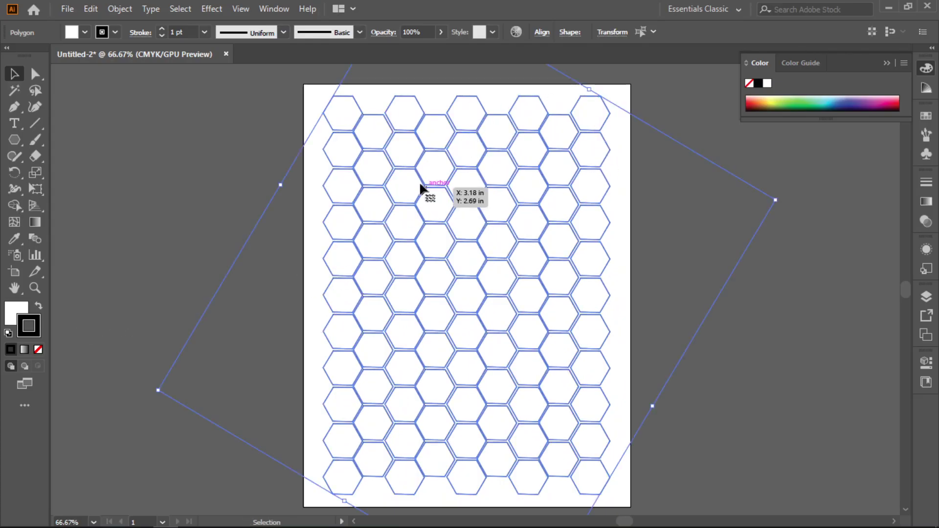
{"action": "left_click", "coordinate": [615, 223]}
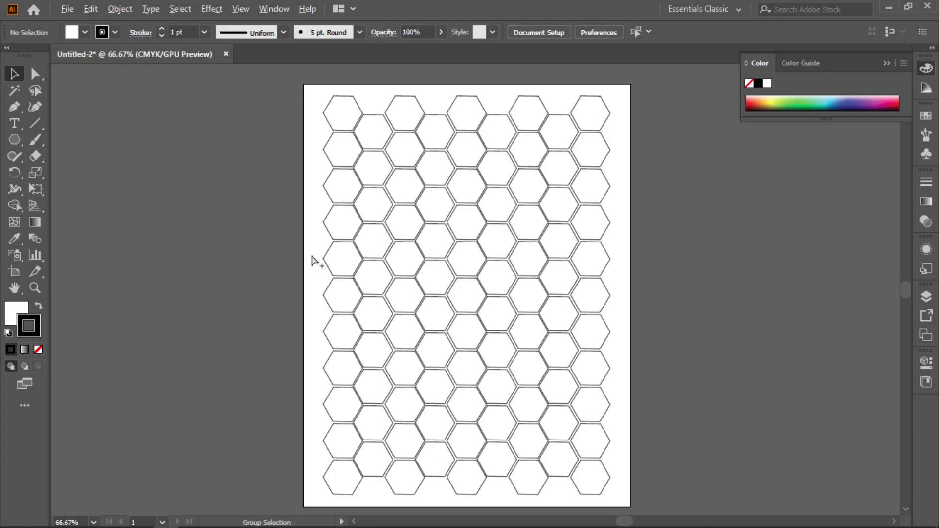
{"action": "key", "text": "v"}
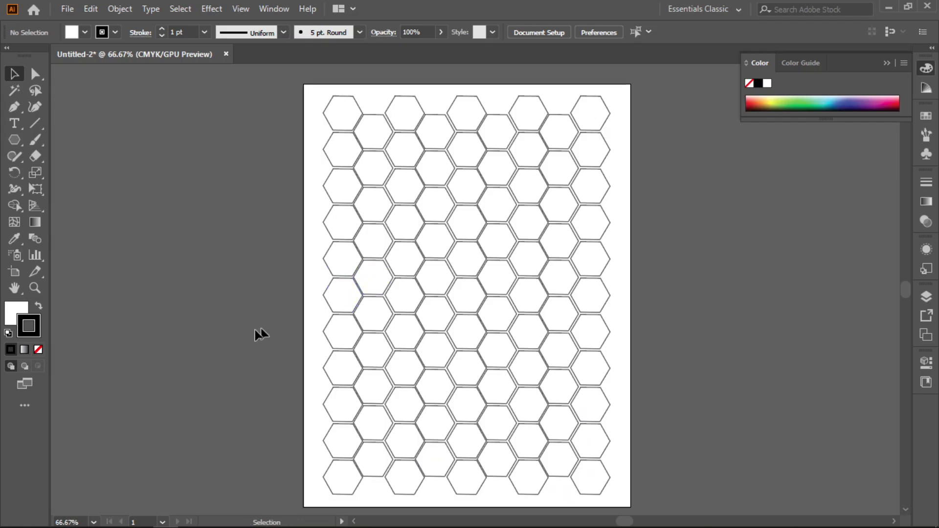
Step: Select all the hexagons, make the fill the active colour attribute and look through the available swatches
{"action": "key", "text": "a"}
{"action": "key", "text": "ctrl+a"}
{"action": "key", "text": "v"}
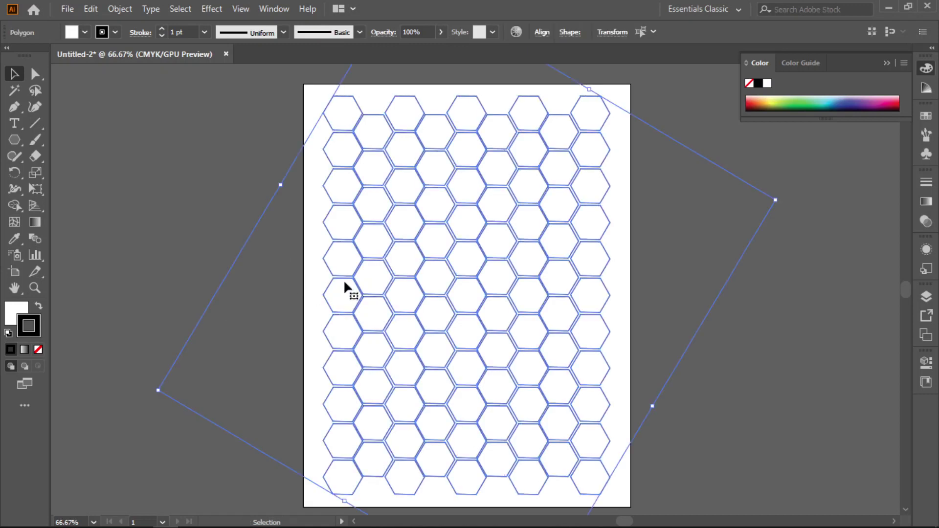
{"action": "left_click", "coordinate": [887, 63]}
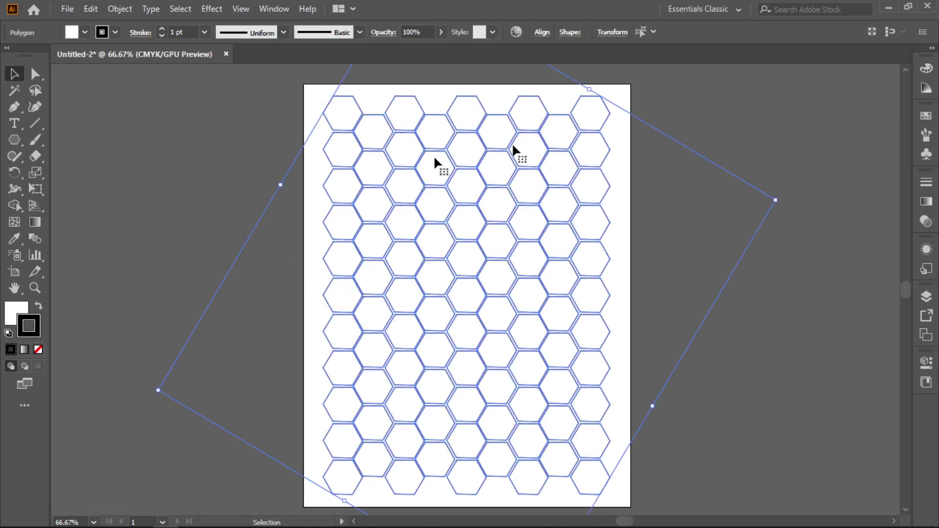
{"action": "left_click", "coordinate": [25, 316]}
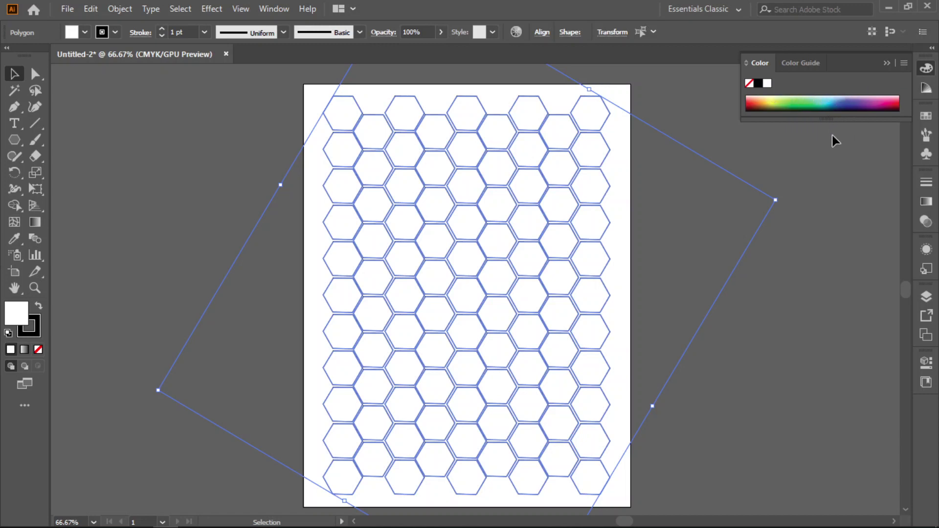
{"action": "left_click", "coordinate": [926, 117]}
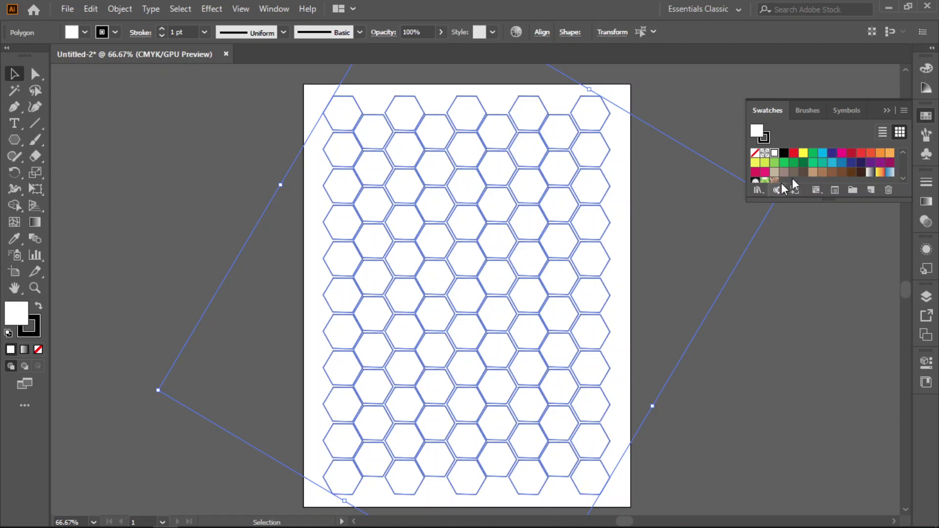
{"action": "left_click", "coordinate": [886, 113]}
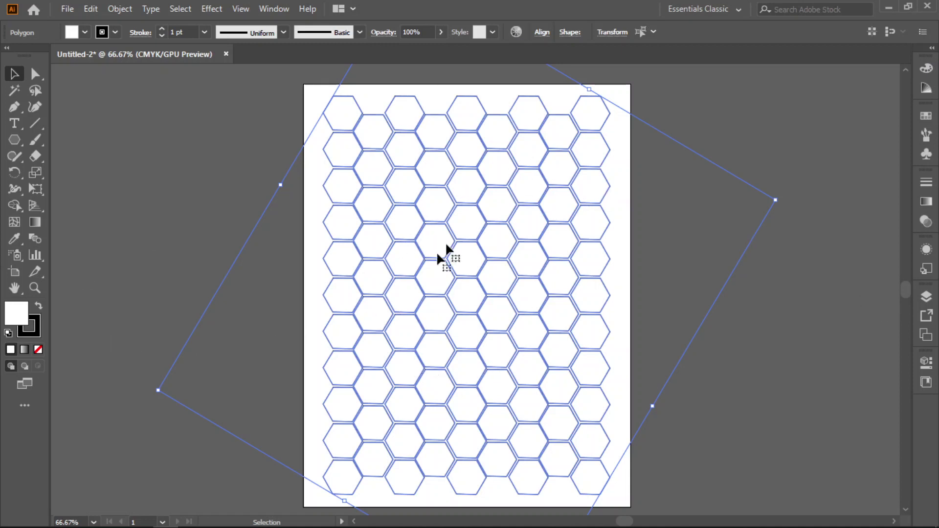
Step: Set the fill of all selected hexagons to dark grey 3A3939
{"action": "double_click", "coordinate": [17, 313]}
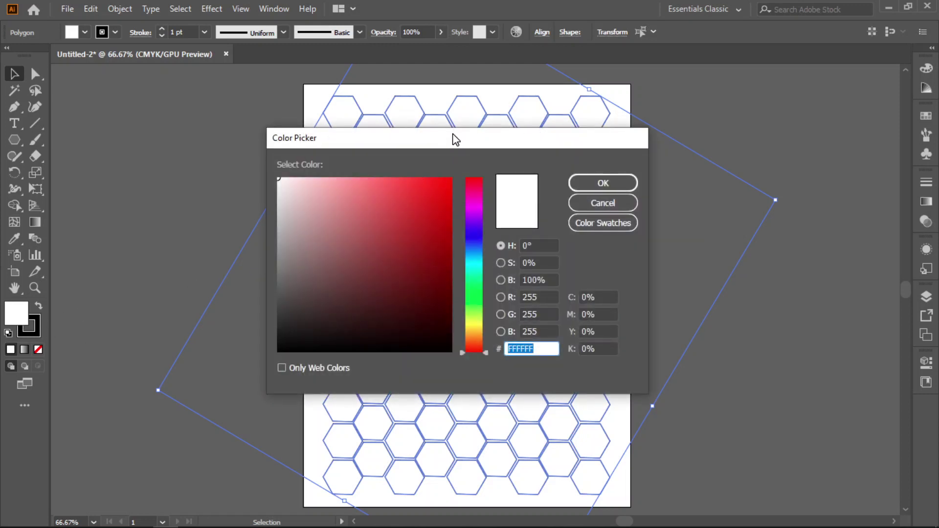
{"action": "left_click_drag", "start_coordinate": [463, 141], "coordinate": [456, 119]}
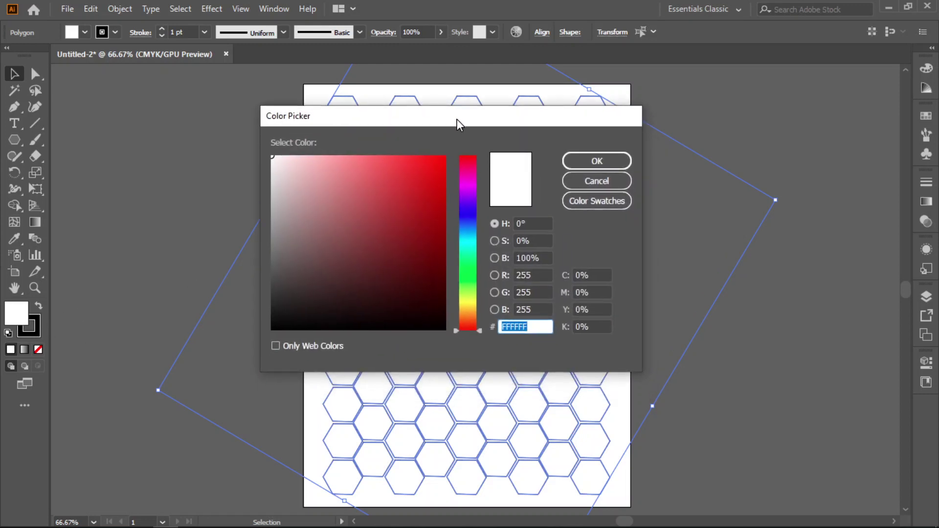
{"action": "left_click", "coordinate": [273, 280]}
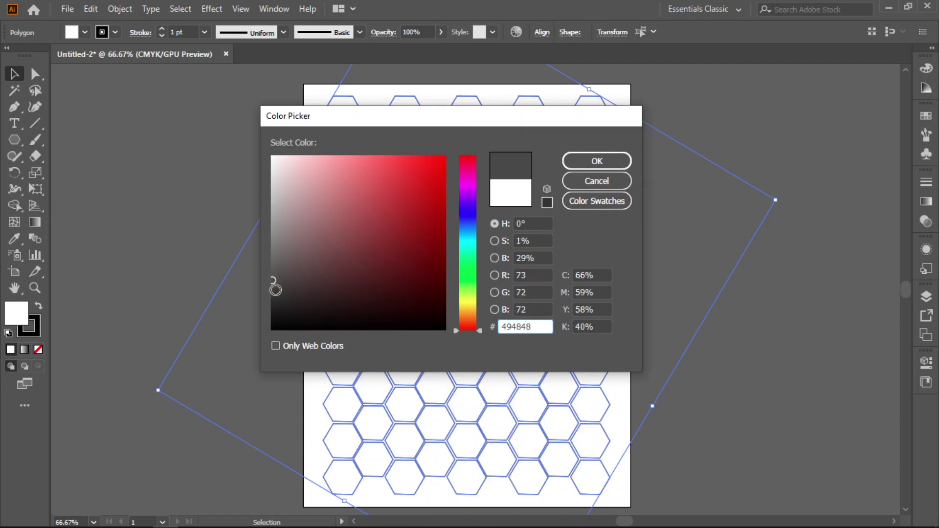
{"action": "left_click", "coordinate": [273, 294]}
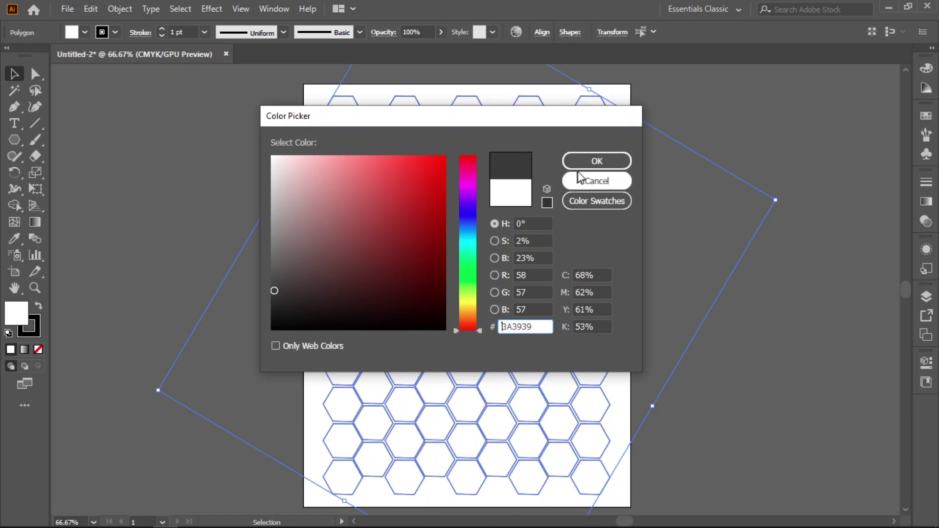
{"action": "left_click", "coordinate": [596, 161]}
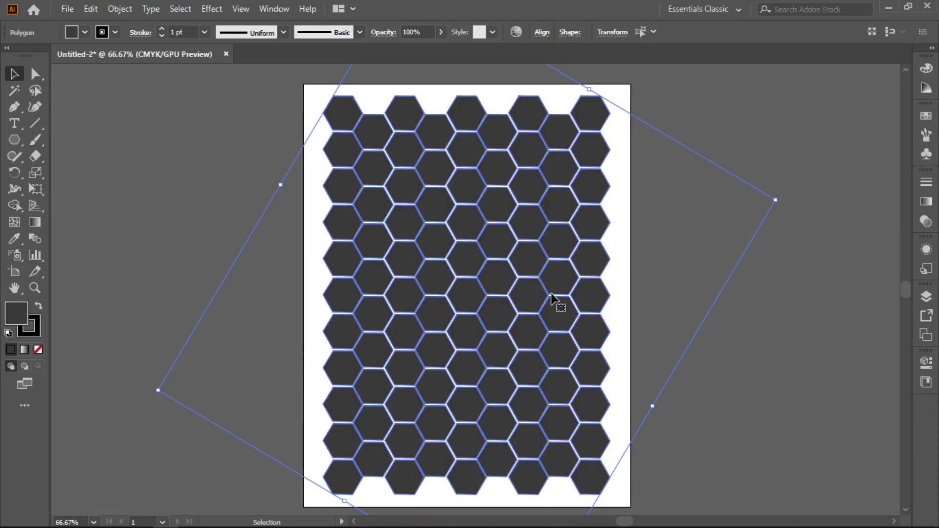
Step: Set the stroke of all selected hexagons to medium grey 686768 and clear the selection
{"action": "double_click", "coordinate": [35, 330]}
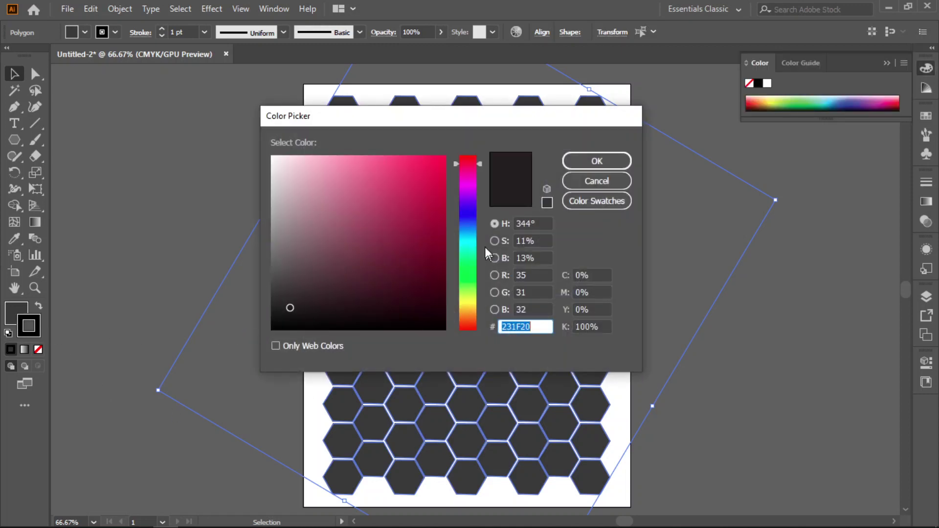
{"action": "left_click", "coordinate": [274, 280]}
{"action": "left_click_drag", "start_coordinate": [275, 278], "coordinate": [275, 277]}
{"action": "left_click", "coordinate": [275, 270]}
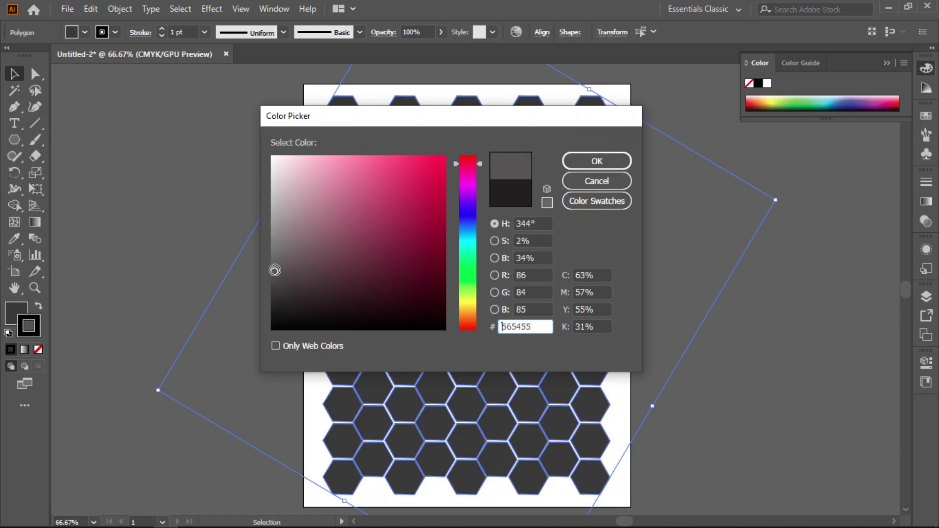
{"action": "left_click", "coordinate": [273, 265]}
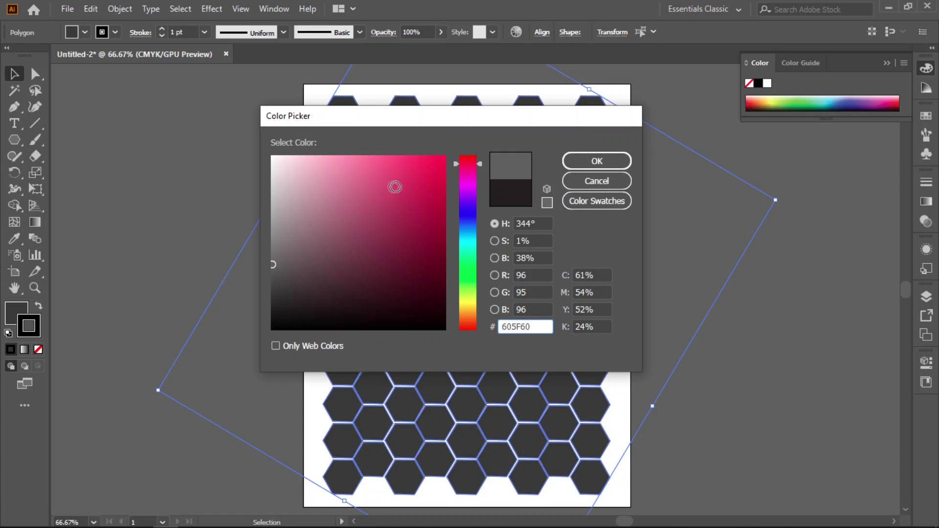
{"action": "left_click", "coordinate": [272, 258]}
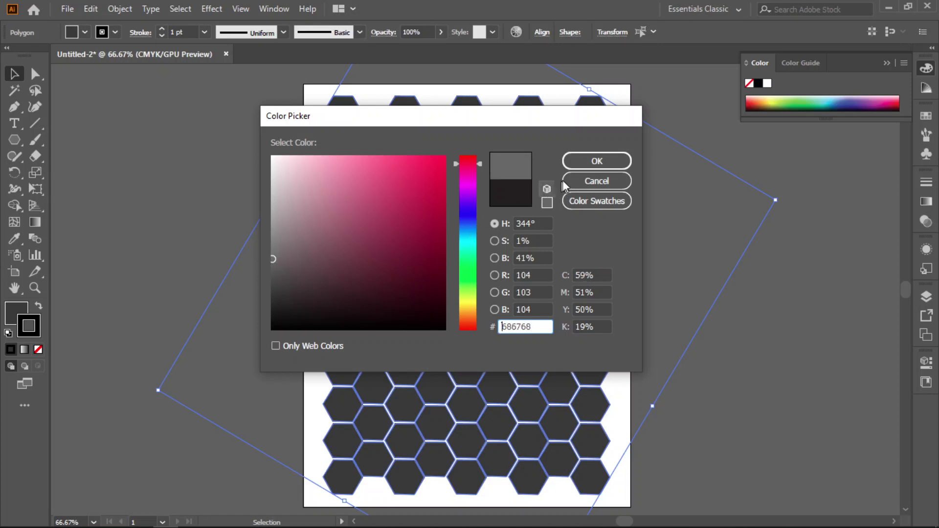
{"action": "left_click", "coordinate": [585, 163]}
{"action": "left_click", "coordinate": [625, 244]}
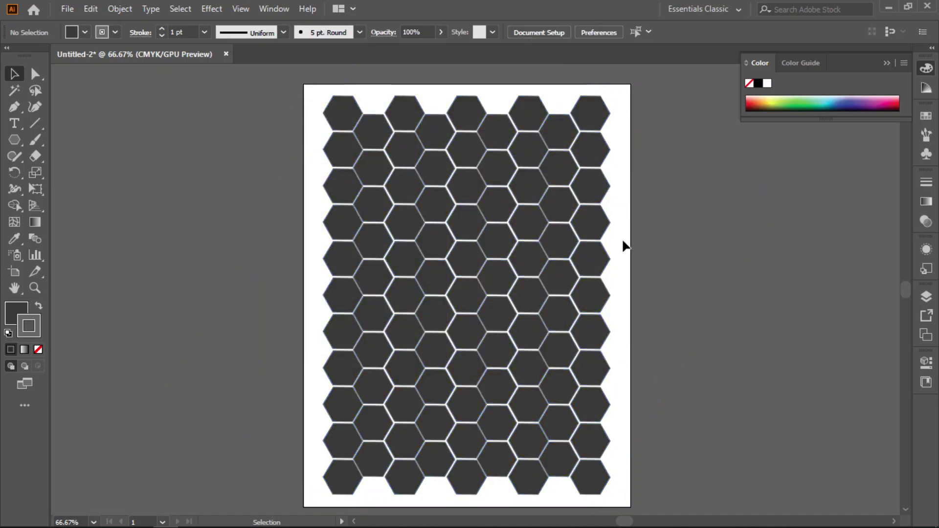
Step: Examine the hexagons' grey strokes and the gaps between them up close, and return to the whole artboard
{"action": "scroll", "coordinate": [514, 359], "scroll_direction": "up", "scroll_amount": 3}
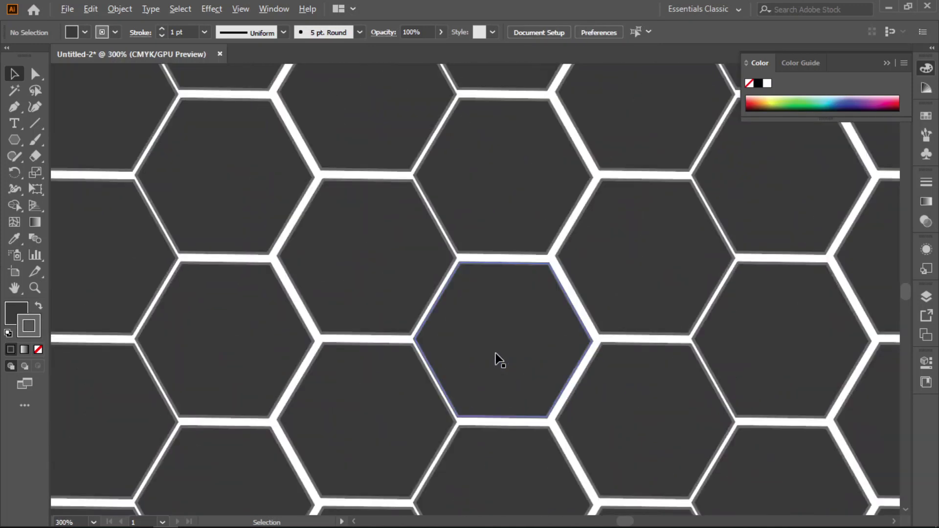
{"action": "scroll", "coordinate": [499, 359], "scroll_direction": "up", "scroll_amount": 1}
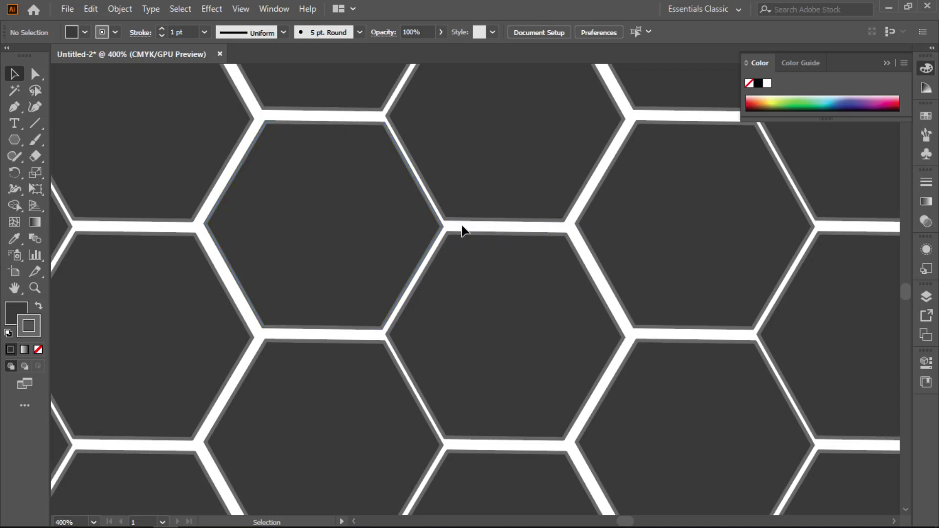
{"action": "scroll", "coordinate": [462, 230], "scroll_direction": "up", "scroll_amount": 2}
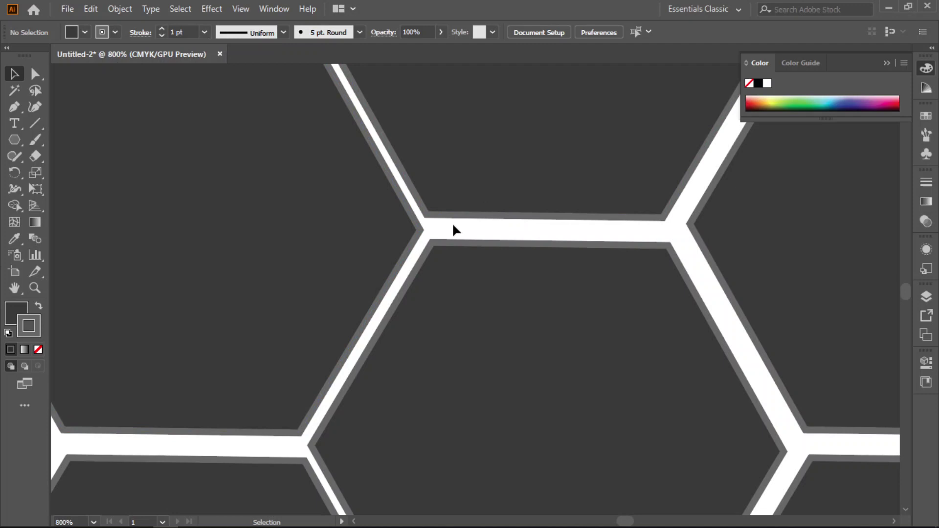
{"action": "left_click", "coordinate": [887, 63]}
{"action": "scroll", "coordinate": [575, 262], "scroll_direction": "down", "scroll_amount": 5}
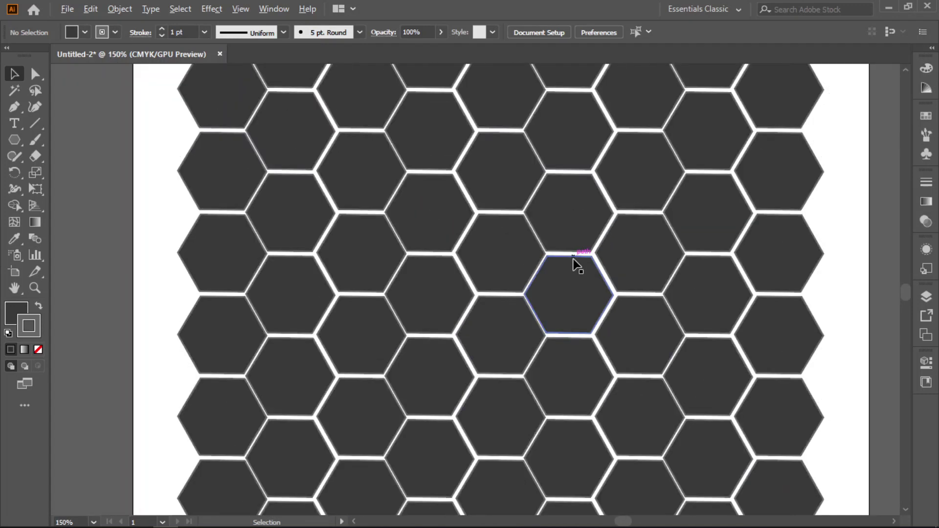
{"action": "scroll", "coordinate": [574, 260], "scroll_direction": "down", "scroll_amount": 2}
{"action": "scroll", "coordinate": [575, 265], "scroll_direction": "up", "scroll_amount": 3}
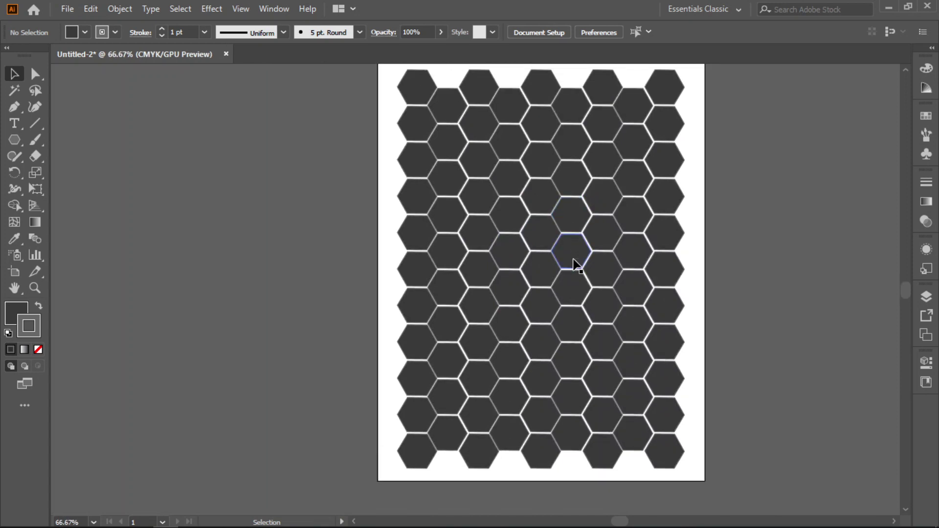
{"action": "key", "text": "space"}
{"action": "left_click_drag", "start_coordinate": [700, 315], "coordinate": [631, 318]}
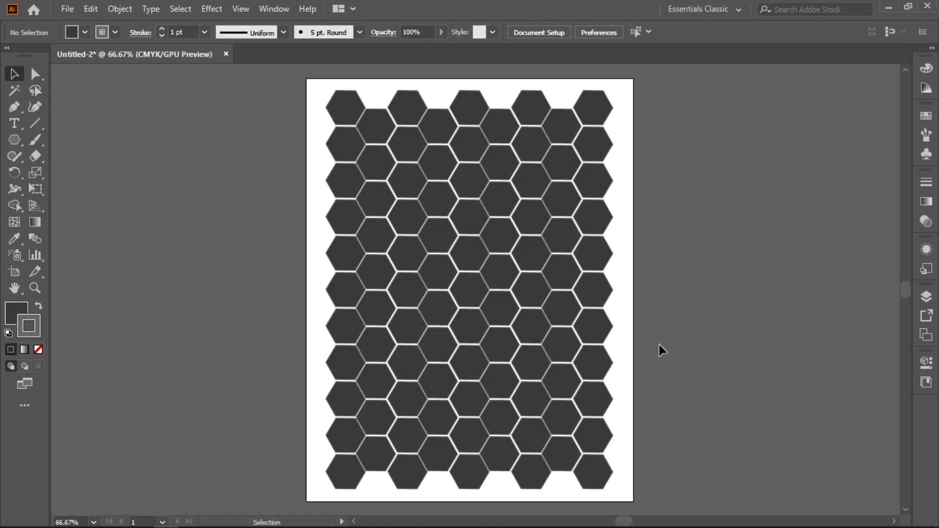
Step: Select six scattered hexagons together: one each in the fourth and eighth columns, two each in the third and seventh columns
{"action": "left_click", "coordinate": [557, 420]}
{"action": "left_click", "coordinate": [475, 373]}
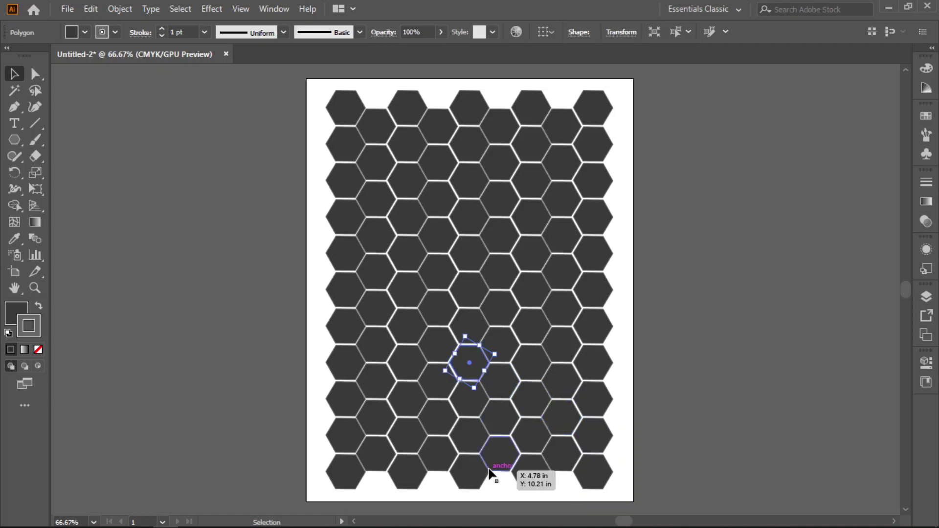
{"action": "left_click", "coordinate": [563, 424]}
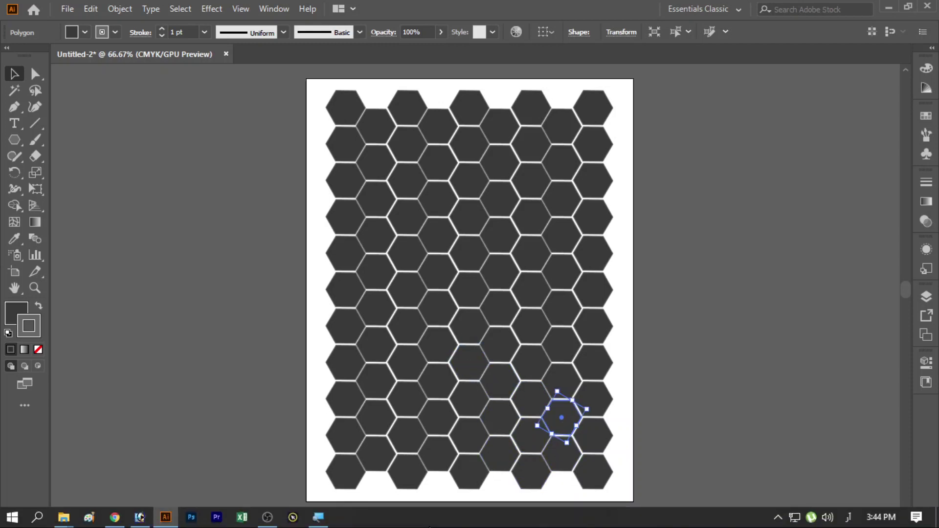
{"action": "left_click", "coordinate": [439, 389], "text": "shift"}
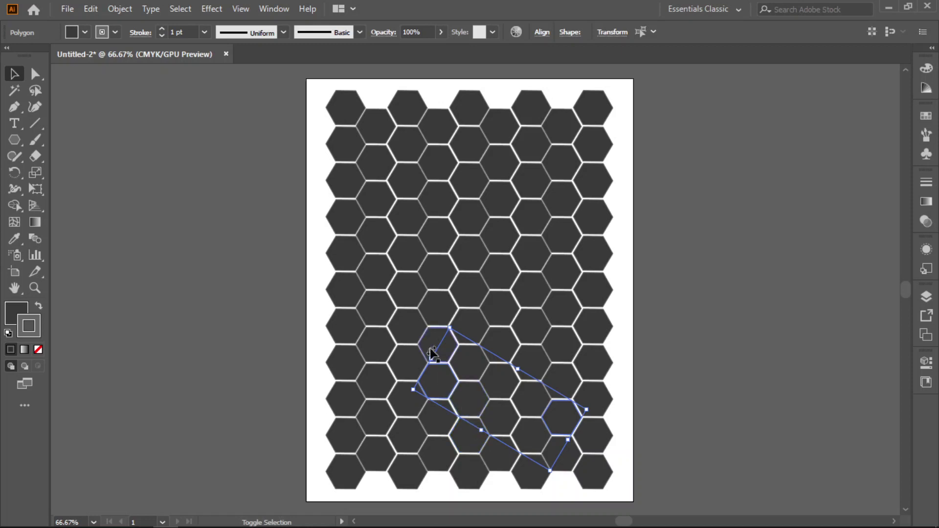
{"action": "left_click", "coordinate": [404, 305], "text": "shift"}
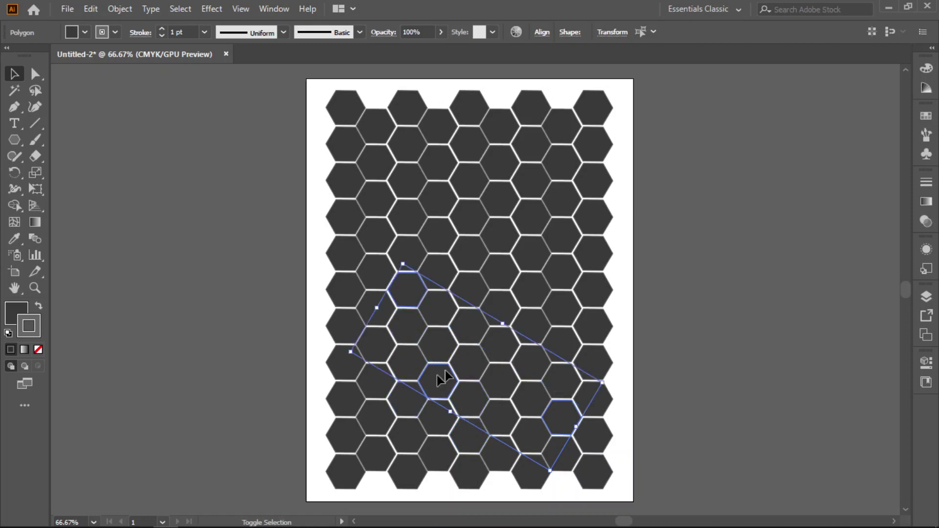
{"action": "left_click", "coordinate": [529, 257], "text": "shift"}
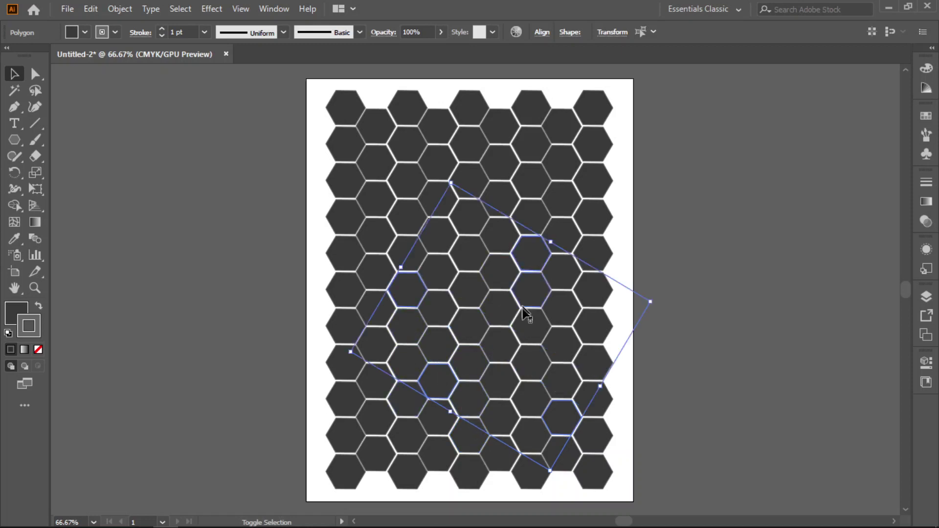
{"action": "left_click", "coordinate": [395, 188], "text": "shift"}
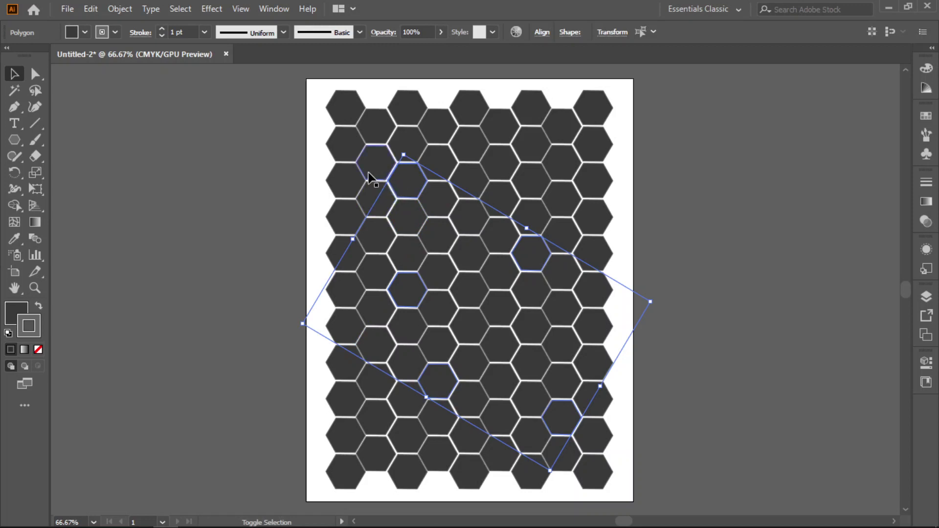
{"action": "left_click", "coordinate": [535, 157], "text": "shift"}
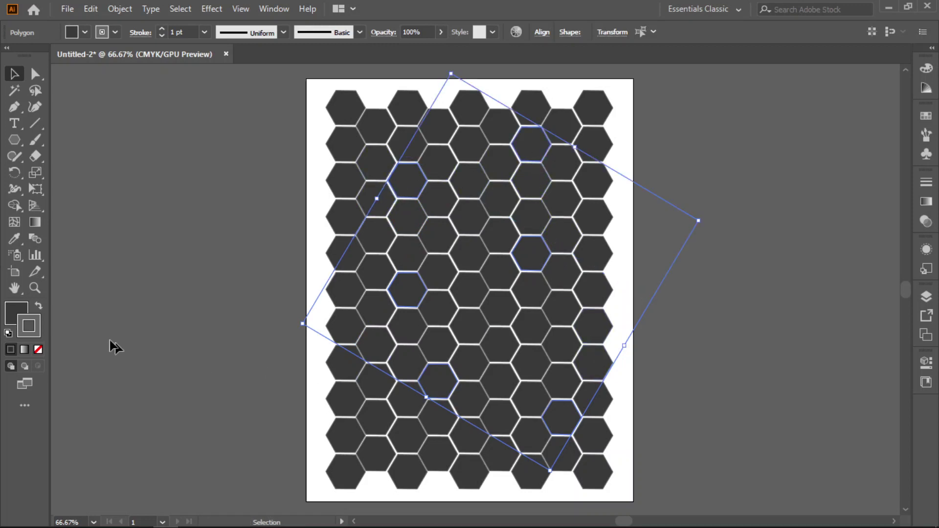
Step: Fill the six selected hexagons with red at hue 0°, saturation 93% and brightness 85%
{"action": "double_click", "coordinate": [16, 313]}
{"action": "left_click", "coordinate": [433, 182]}
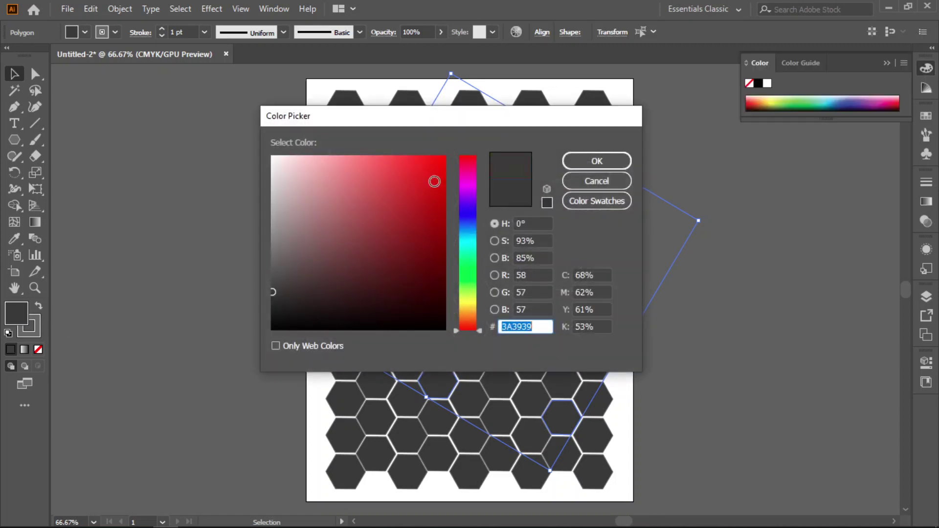
{"action": "left_click", "coordinate": [577, 161]}
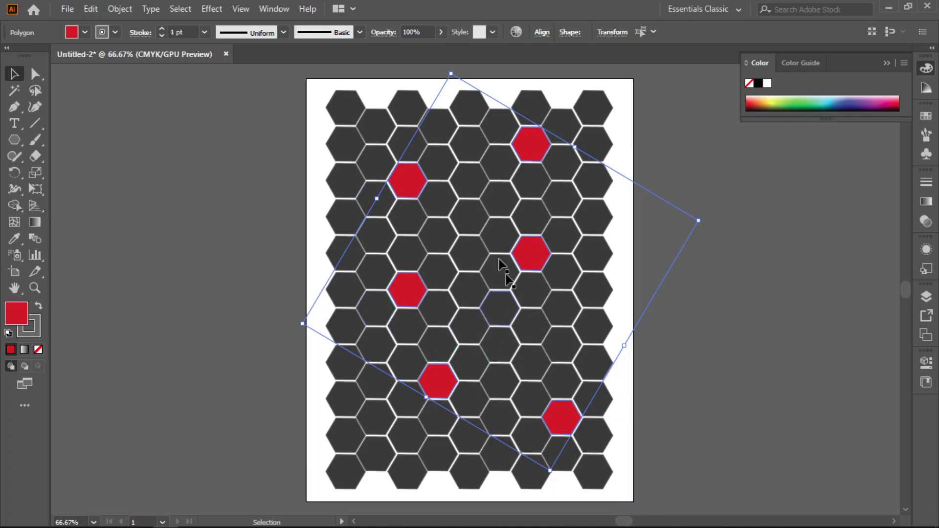
Step: Set the stroke of the six red hexagons to lime green C0F20A after trying a blue, and clear the selection
{"action": "double_click", "coordinate": [31, 330]}
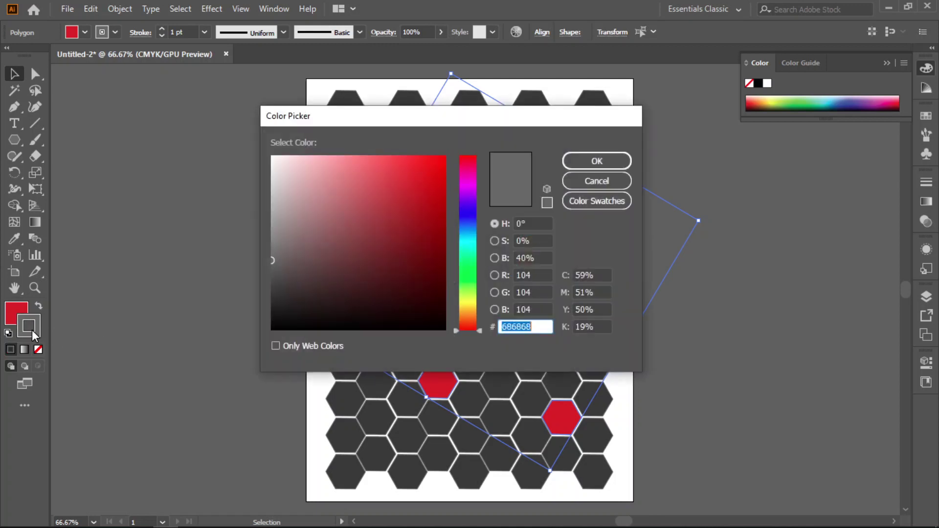
{"action": "left_click", "coordinate": [472, 214]}
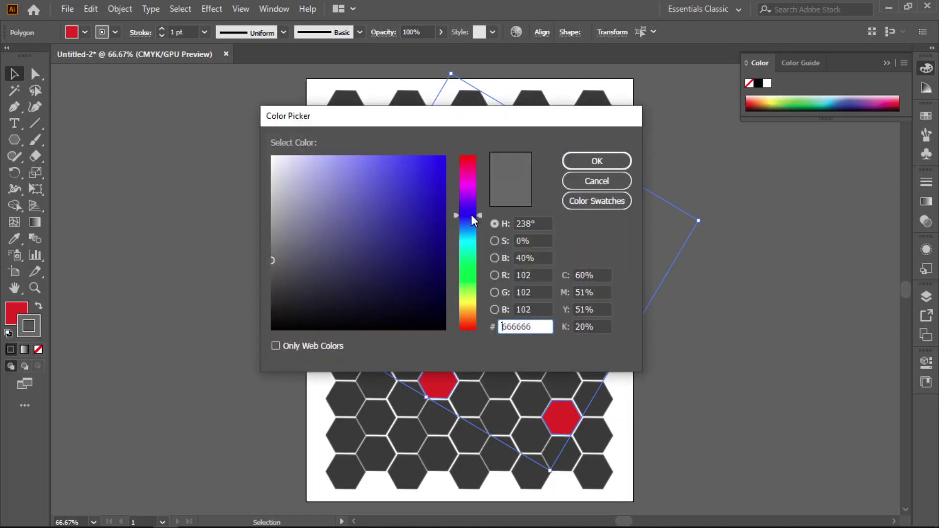
{"action": "left_click", "coordinate": [438, 174]}
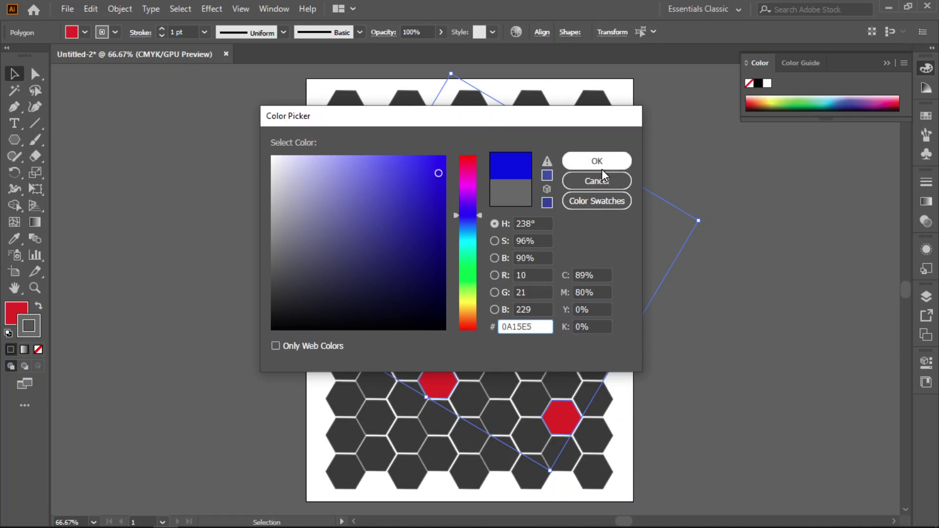
{"action": "left_click", "coordinate": [466, 295]}
{"action": "left_click", "coordinate": [439, 164]}
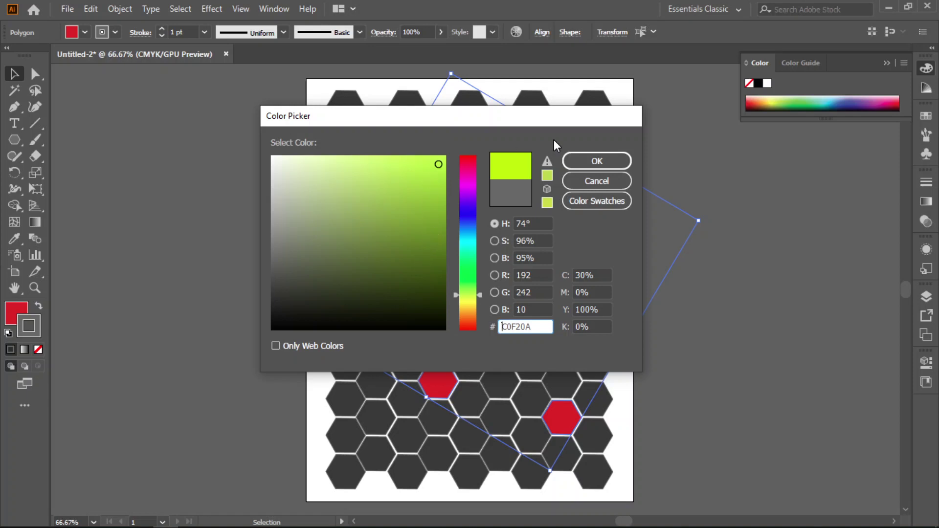
{"action": "left_click", "coordinate": [604, 163]}
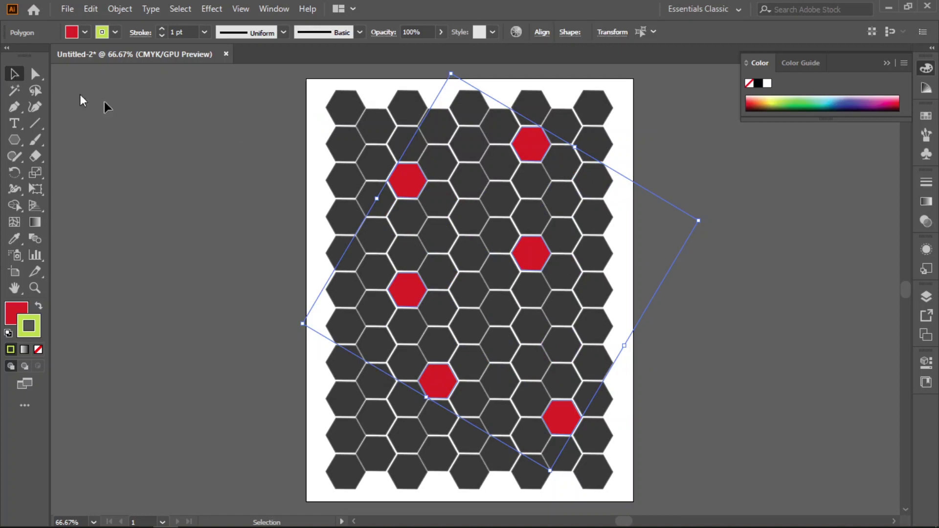
{"action": "left_click", "coordinate": [315, 172]}
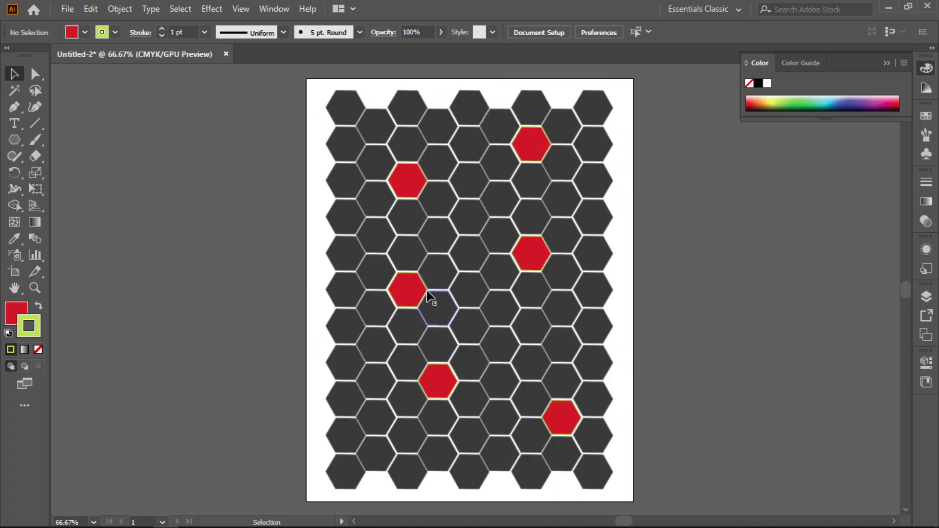
Step: Examine the lime outlines of the red hexagons up close, and return to the centred view of the whole artboard
{"action": "scroll", "coordinate": [427, 292], "scroll_direction": "up", "scroll_amount": 3}
{"action": "scroll", "coordinate": [427, 293], "scroll_direction": "up", "scroll_amount": 2}
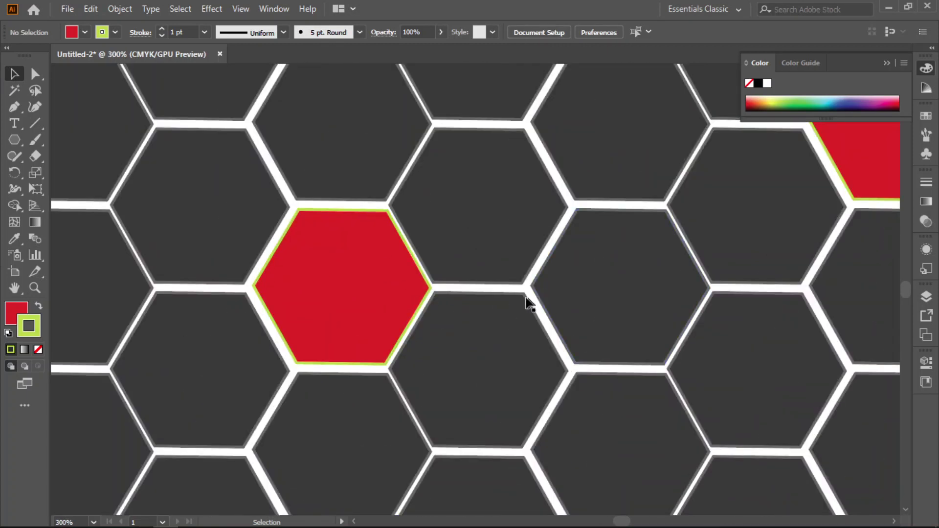
{"action": "scroll", "coordinate": [527, 304], "scroll_direction": "up", "scroll_amount": 3}
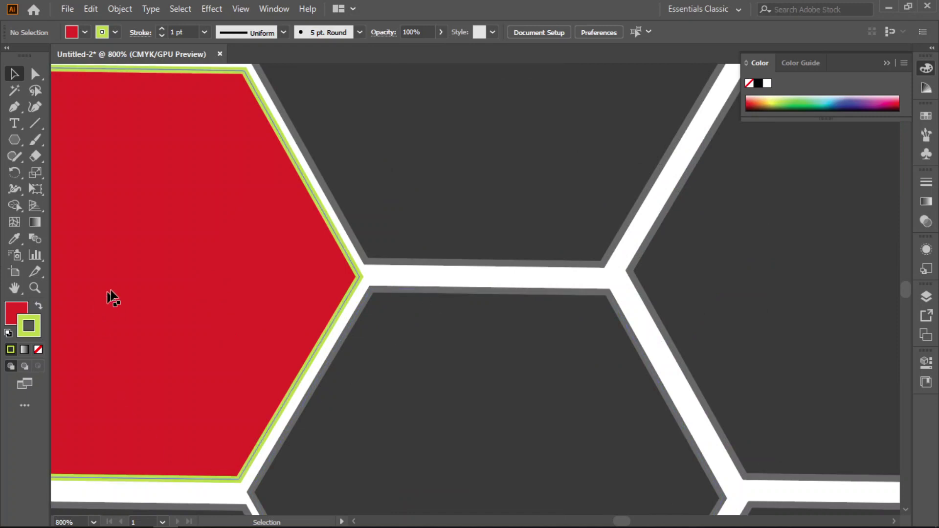
{"action": "scroll", "coordinate": [256, 319], "scroll_direction": "down", "scroll_amount": 5}
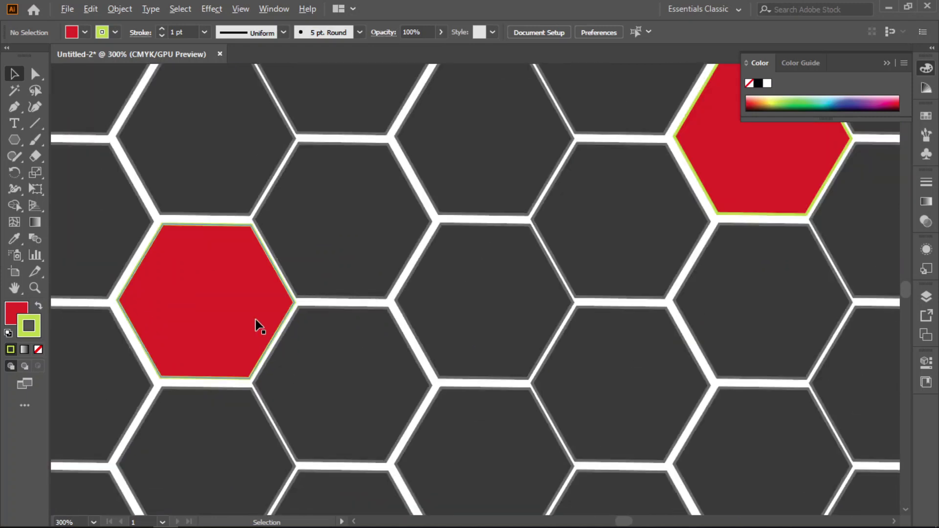
{"action": "scroll", "coordinate": [255, 319], "scroll_direction": "down", "scroll_amount": 1}
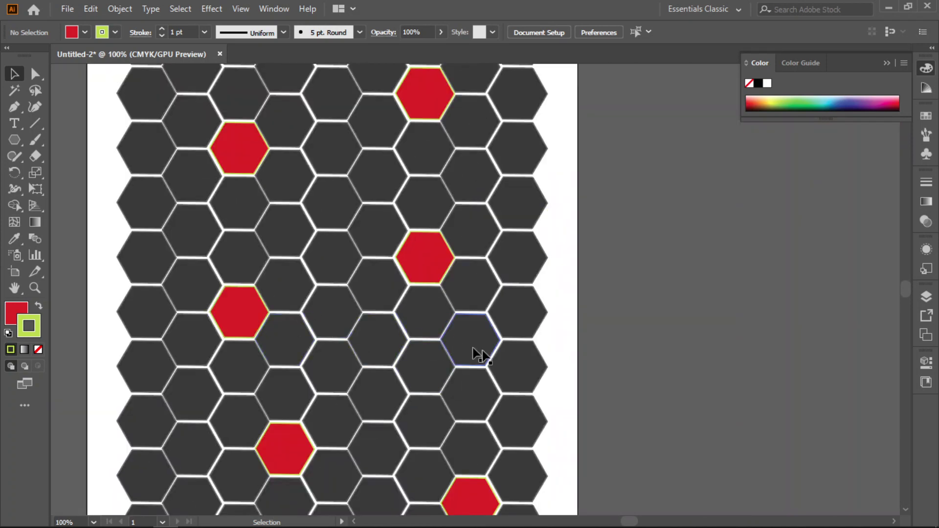
{"action": "scroll", "coordinate": [299, 334], "scroll_direction": "down", "scroll_amount": 1}
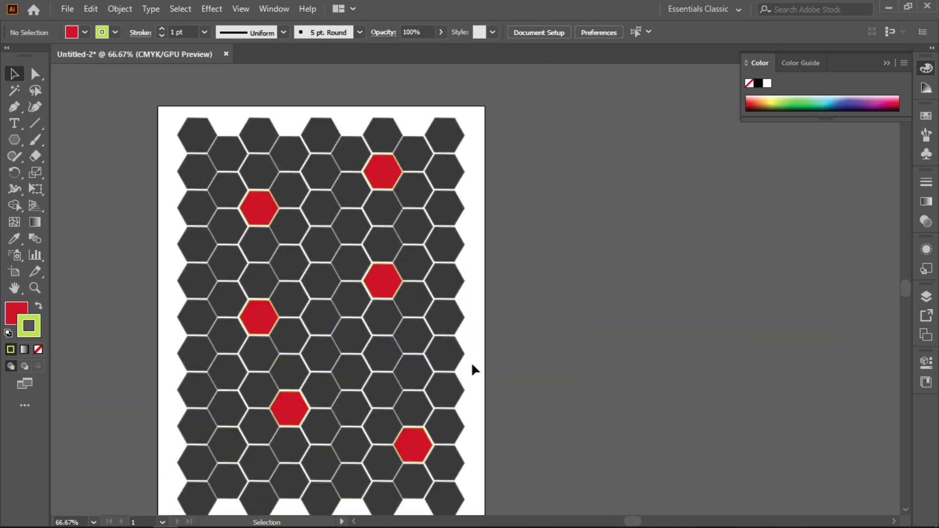
{"action": "left_click_drag", "start_coordinate": [474, 370], "coordinate": [605, 349]}
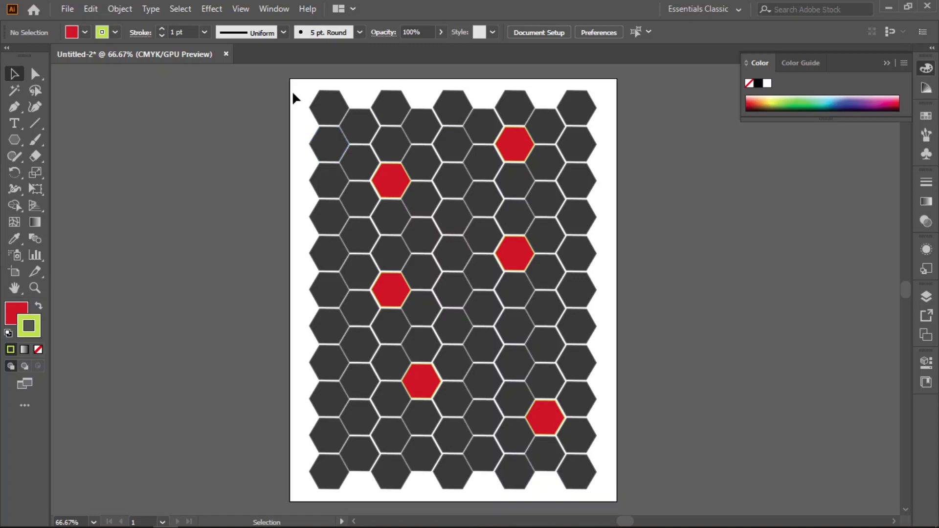
{"action": "left_click", "coordinate": [888, 63]}
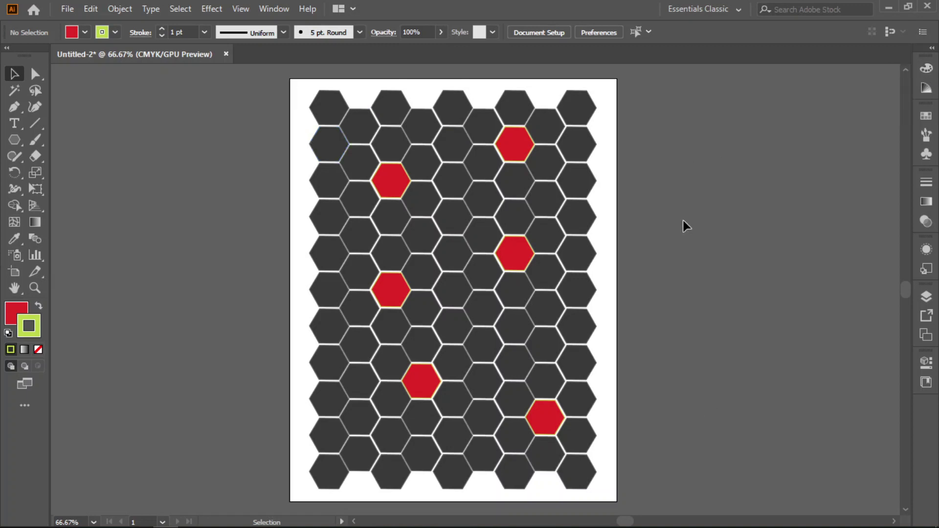